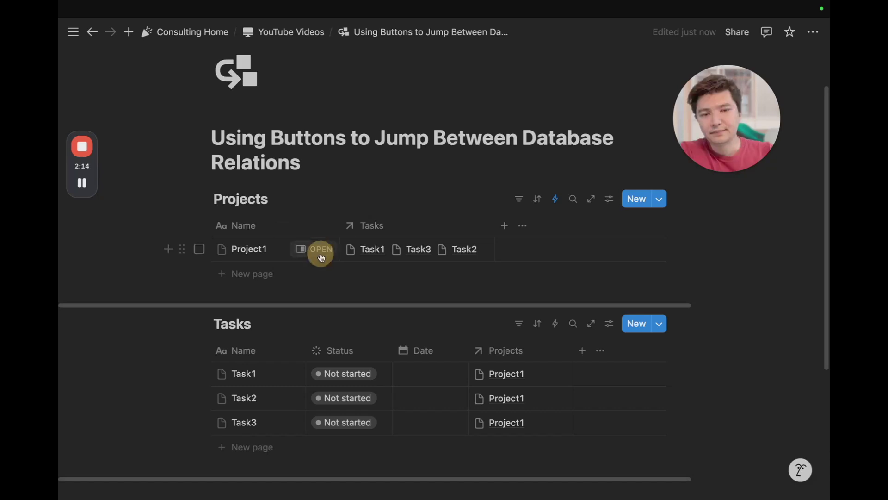
# - Open Project1 in a side peek and add a new Formula-type property
pyautogui.click(319, 252)
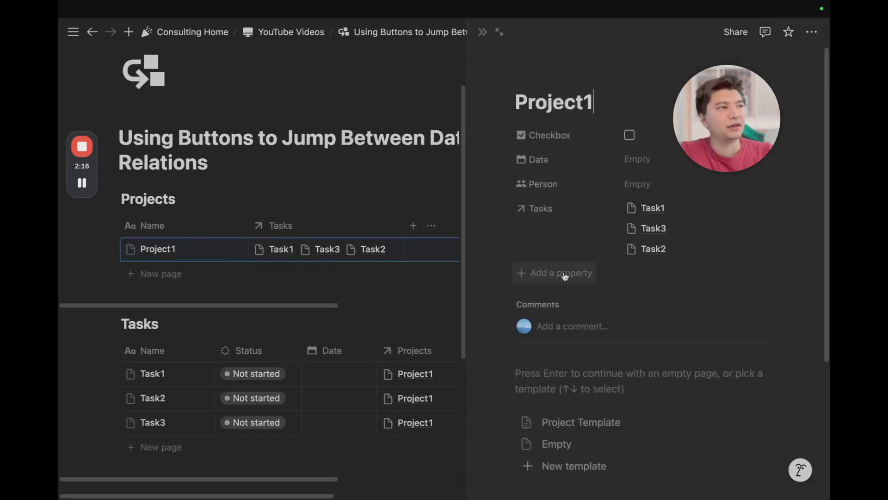
pyautogui.click(565, 274)
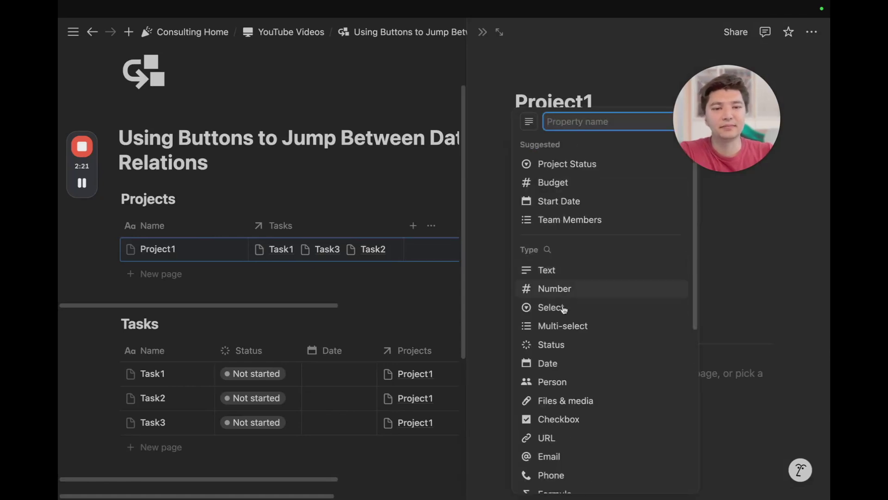
pyautogui.scroll(-2, 578, 241)
pyautogui.click(556, 425)
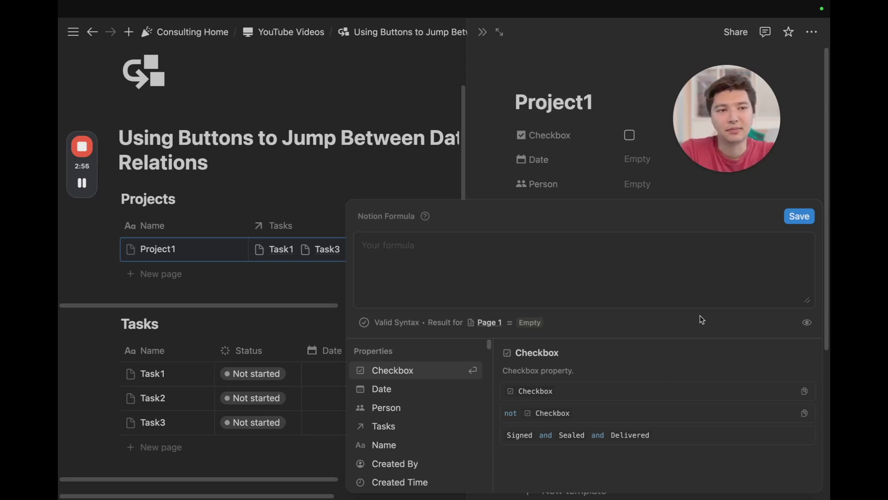
# - Start the formula with lets(recent, followed by two new lines and an indent
pyautogui.click(560, 267)
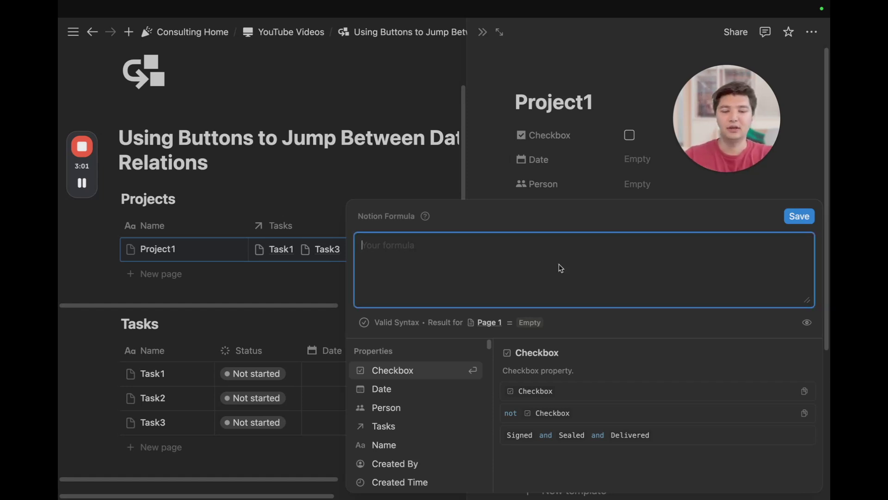
pyautogui.write('lets(     ')
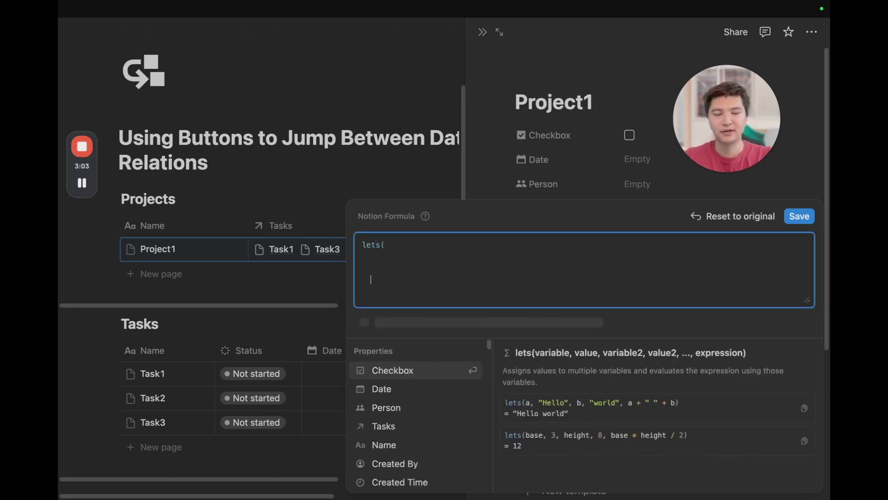
pyautogui.write(')')
pyautogui.click(447, 243)
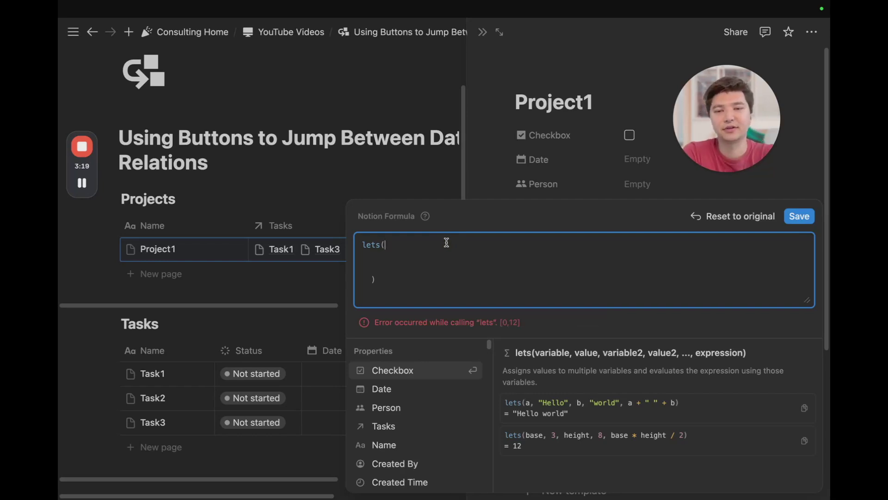
pyautogui.click(642, 221)
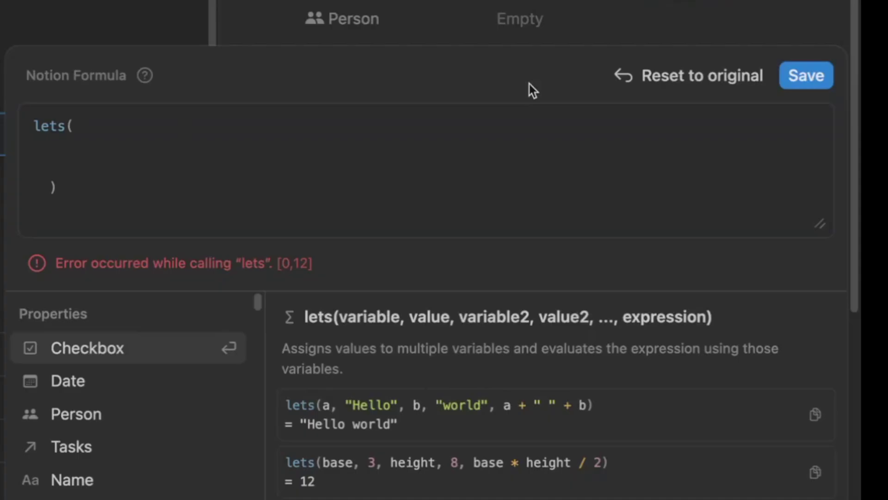
pyautogui.click(251, 123)
pyautogui.write('recent')
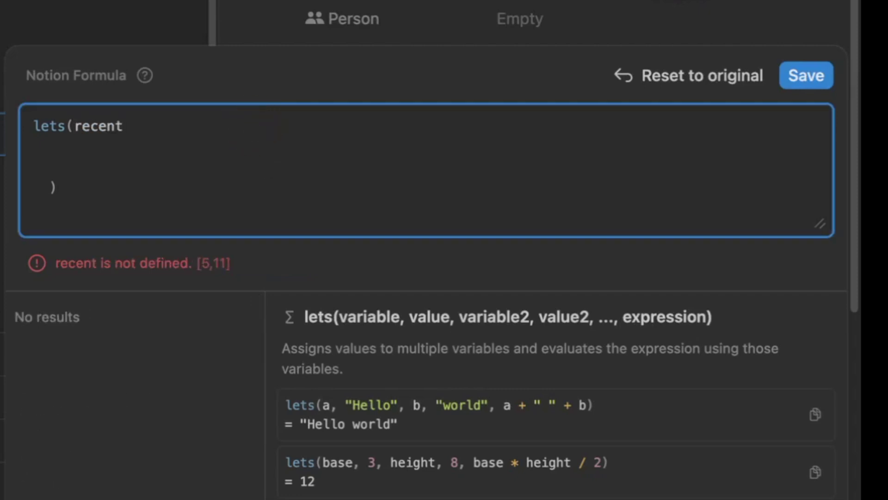
pyautogui.write(',')
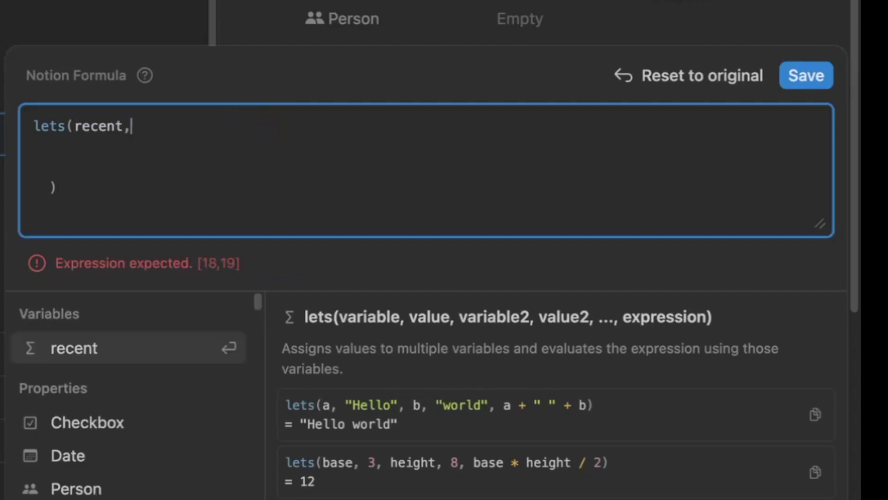
pyautogui.hotkey('shift', 'Return')
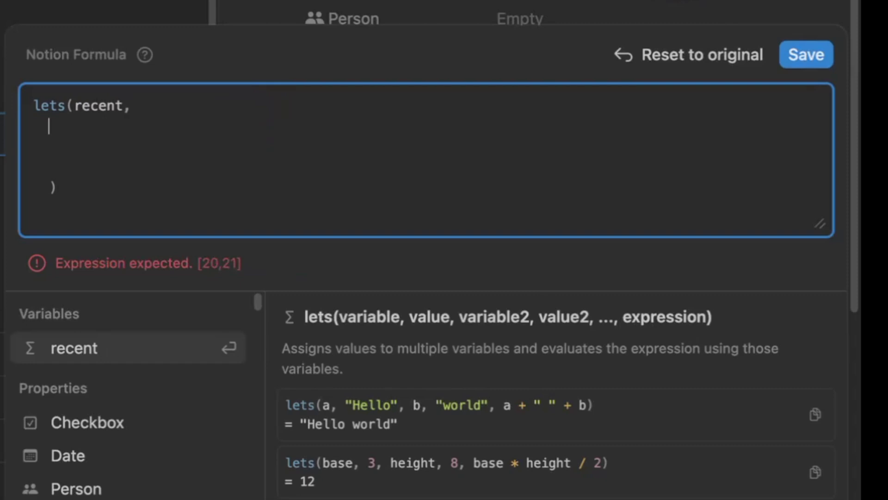
pyautogui.hotkey('shift', 'Return')
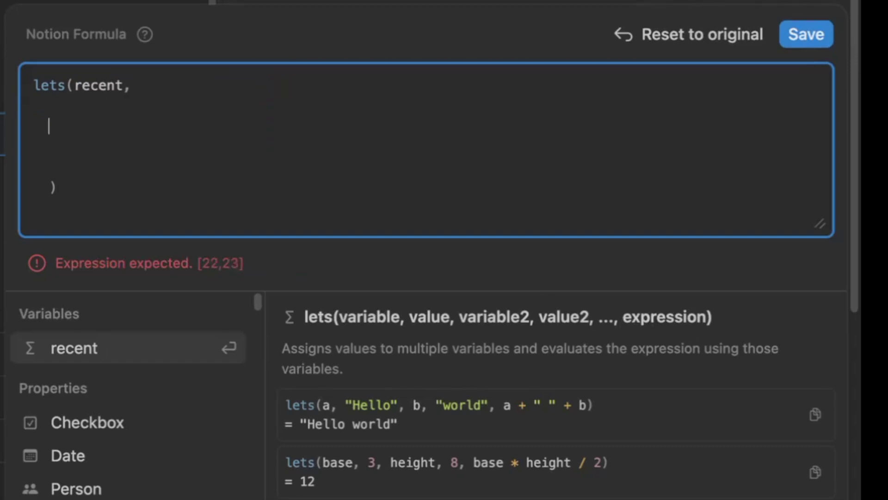
pyautogui.press('Tab')
# - On the indented line, type Tasks.find(current.Last Edited Time == map(
pyautogui.write('task')
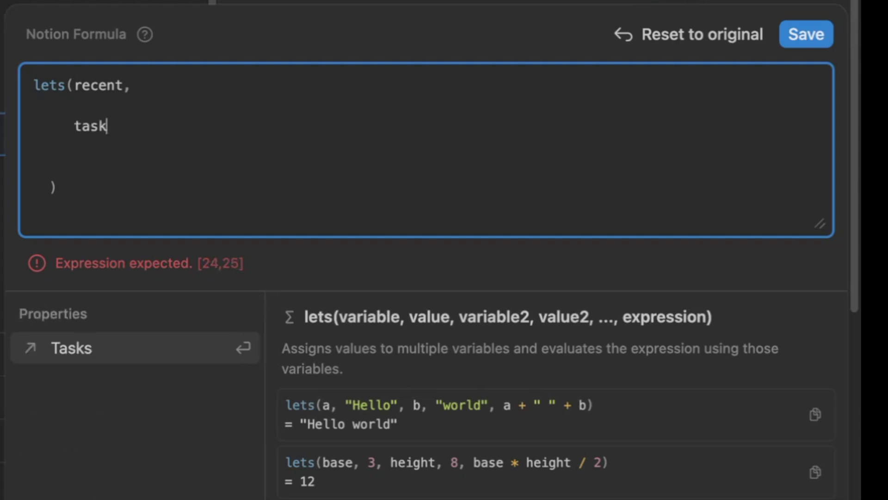
pyautogui.click(73, 347)
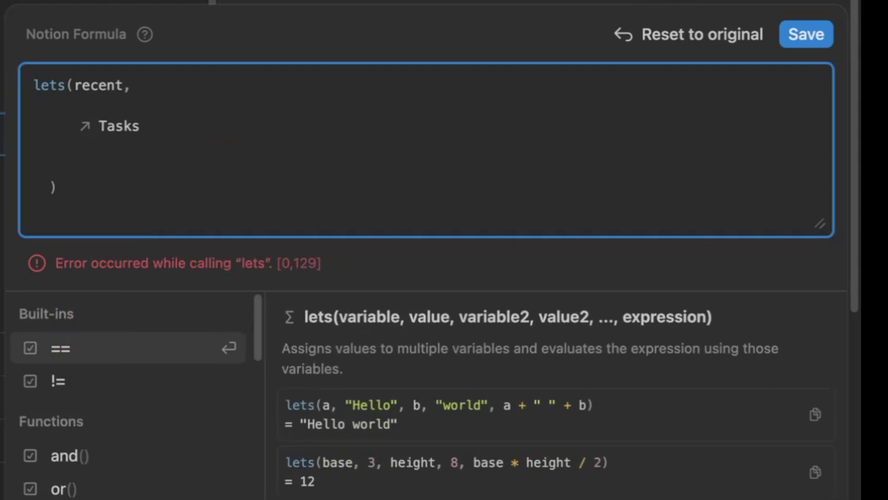
pyautogui.write('.find(')
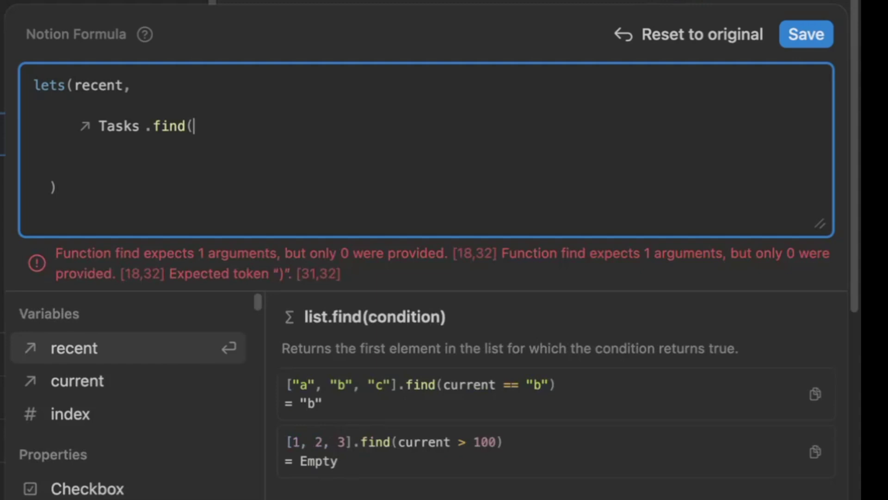
pyautogui.write('current.')
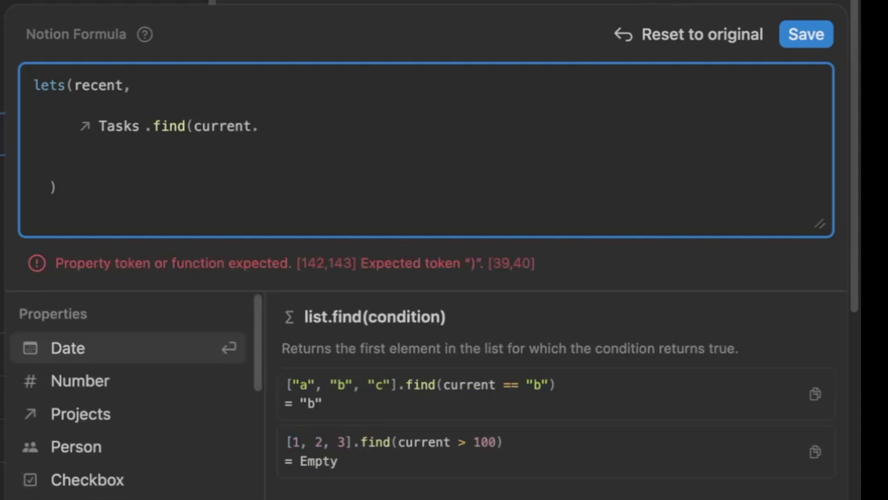
pyautogui.scroll(-5, 180, 394)
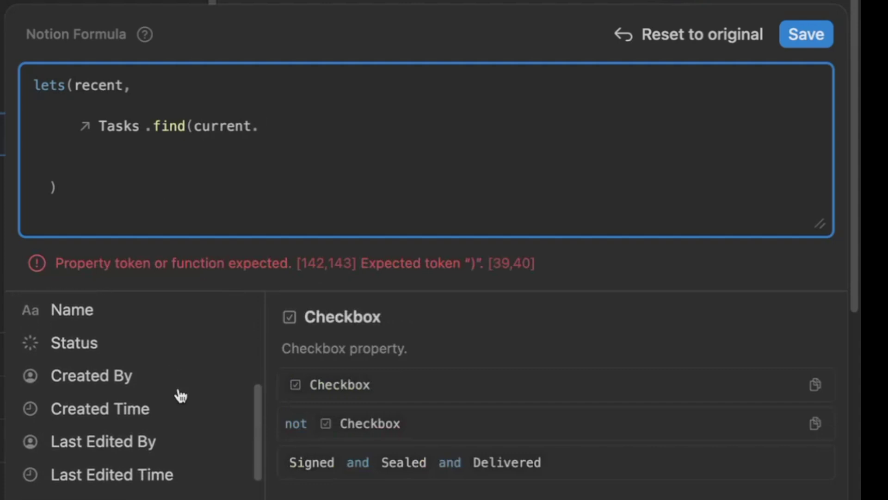
pyautogui.click(153, 472)
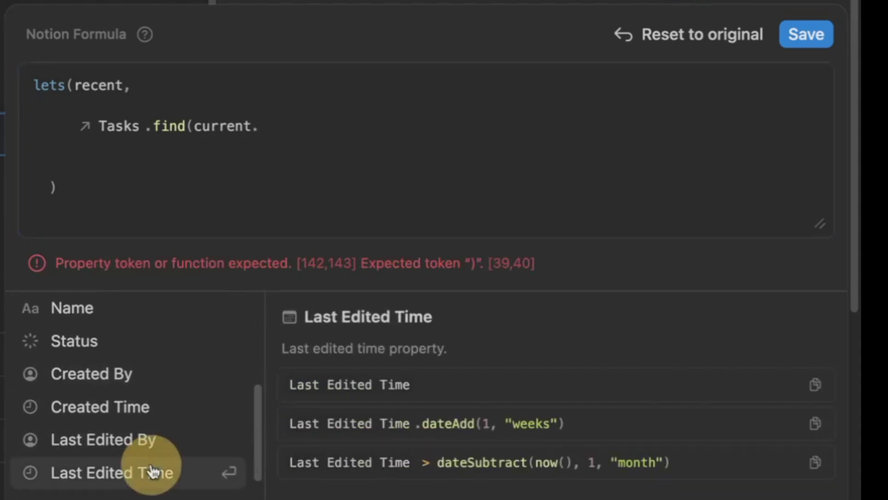
pyautogui.write('=')
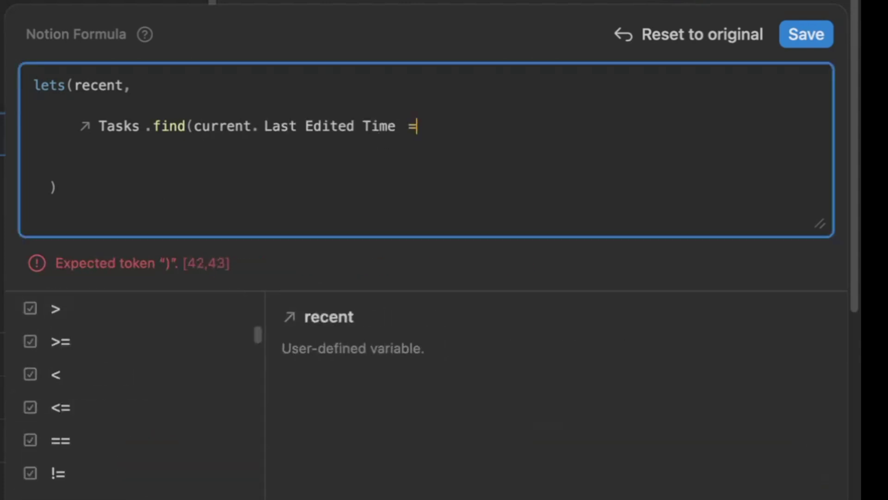
pyautogui.write('=')
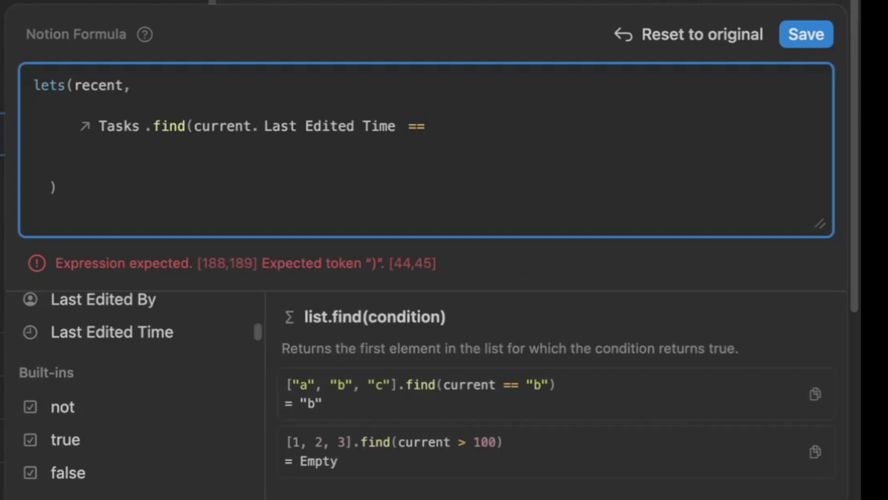
pyautogui.write('map')
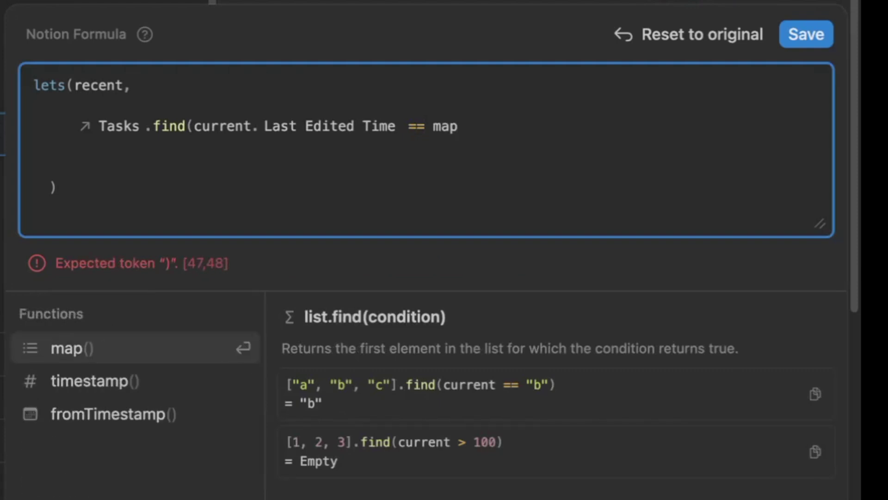
pyautogui.write('(')
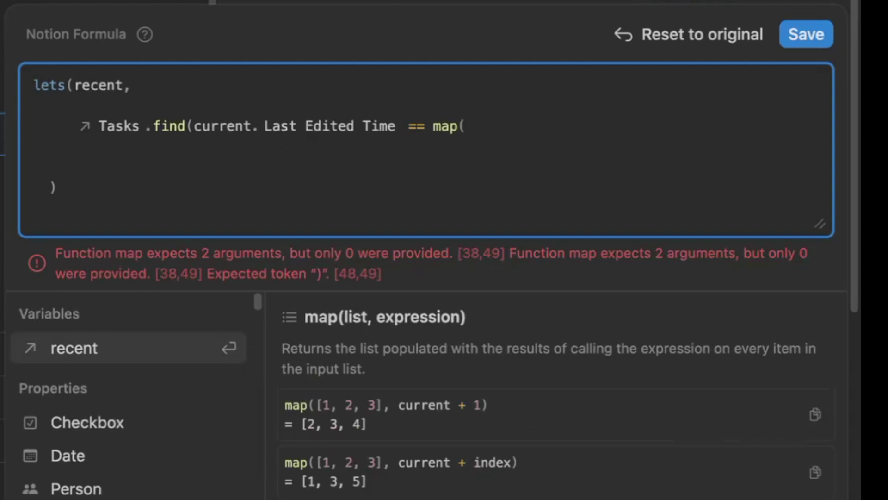
pyautogui.click(516, 119)
# - Complete the inner expression as map(Tasks, current.Last Edited Time)
pyautogui.write('task')
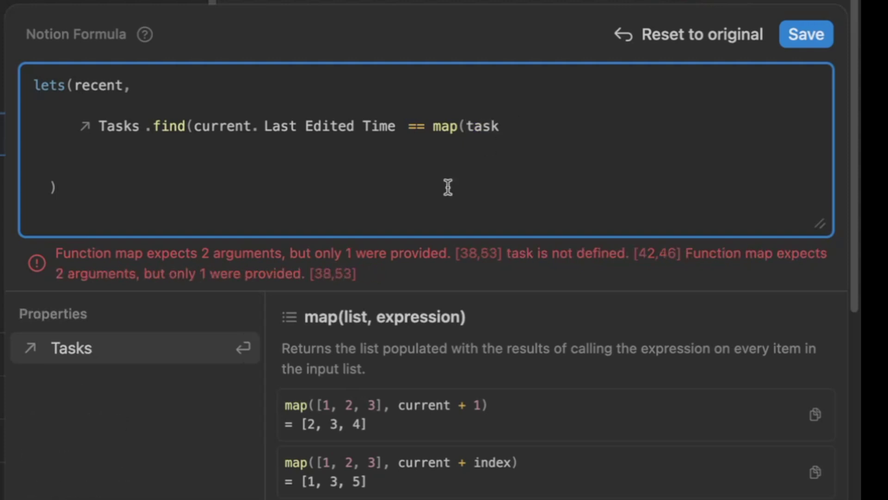
pyautogui.click(144, 359)
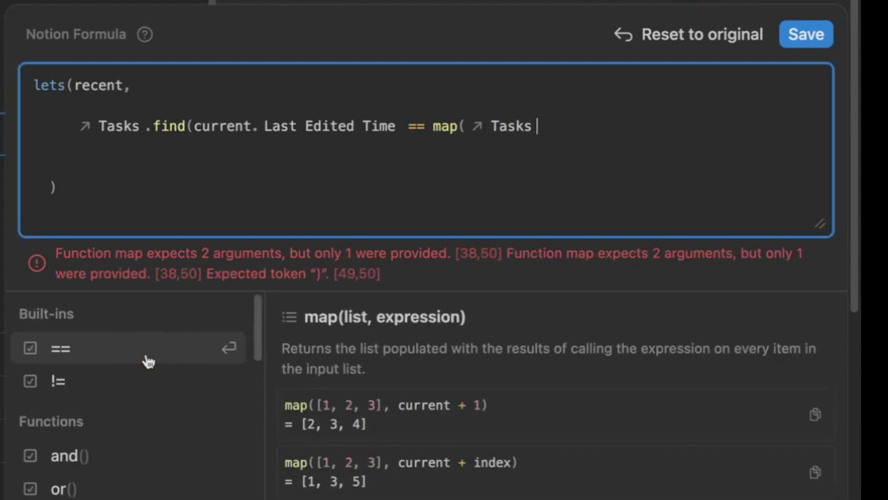
pyautogui.write(',curren')
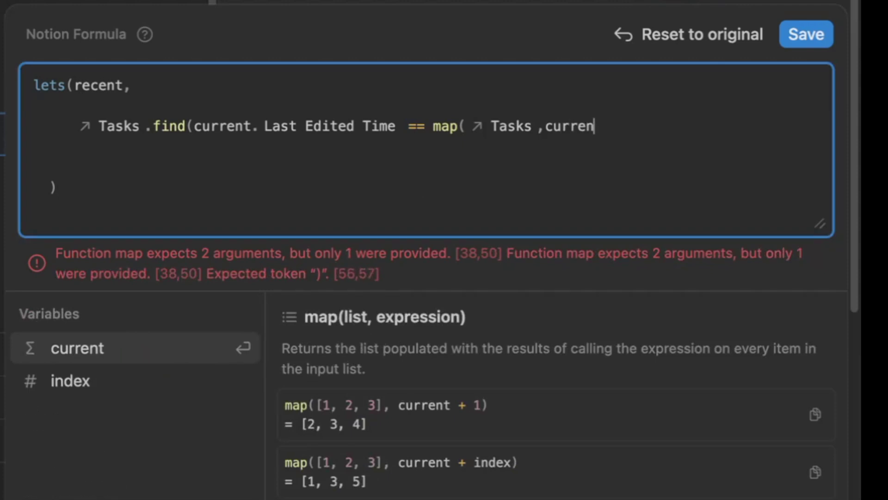
pyautogui.write('t.last')
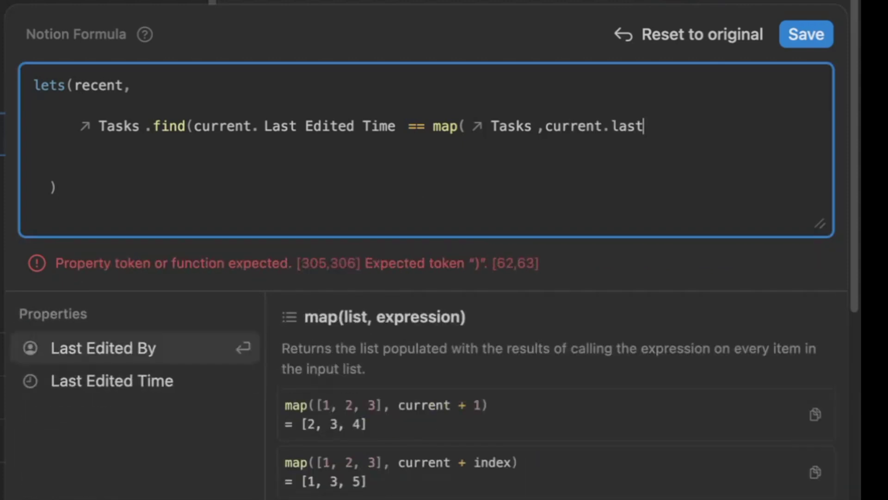
pyautogui.click(136, 381)
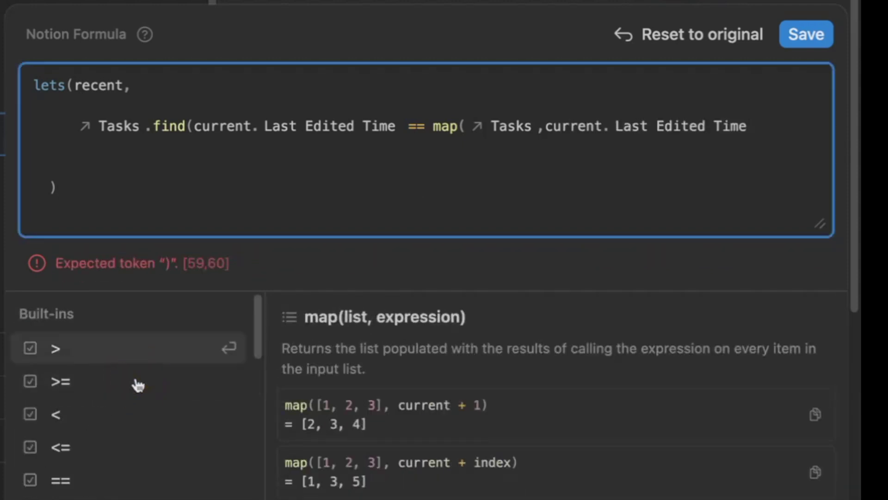
pyautogui.write(')')
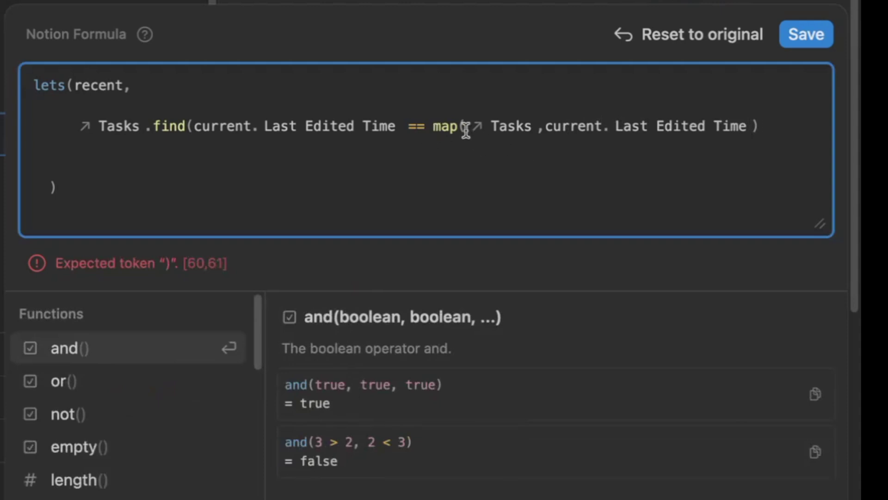
# - Append .sort().last(), close the variable, and return recent on a new line
pyautogui.moveTo(760, 125); pyautogui.dragTo(427, 134)
pyautogui.click(766, 132)
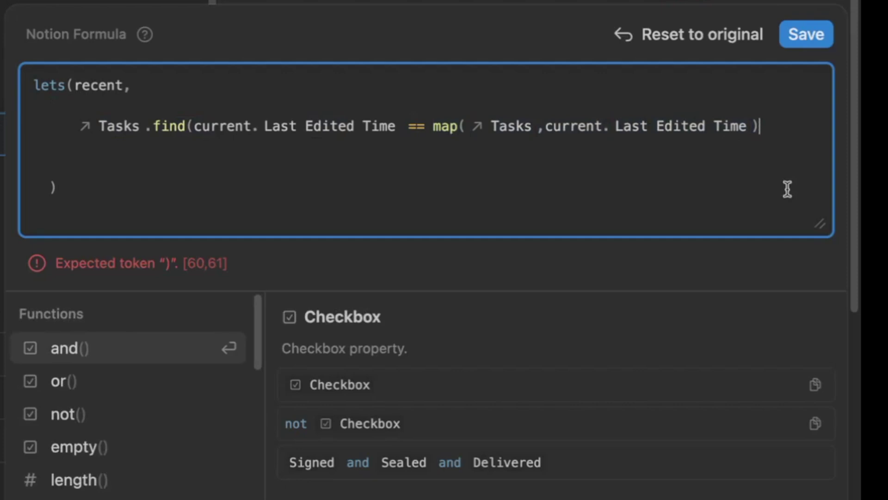
pyautogui.write('.sort()')
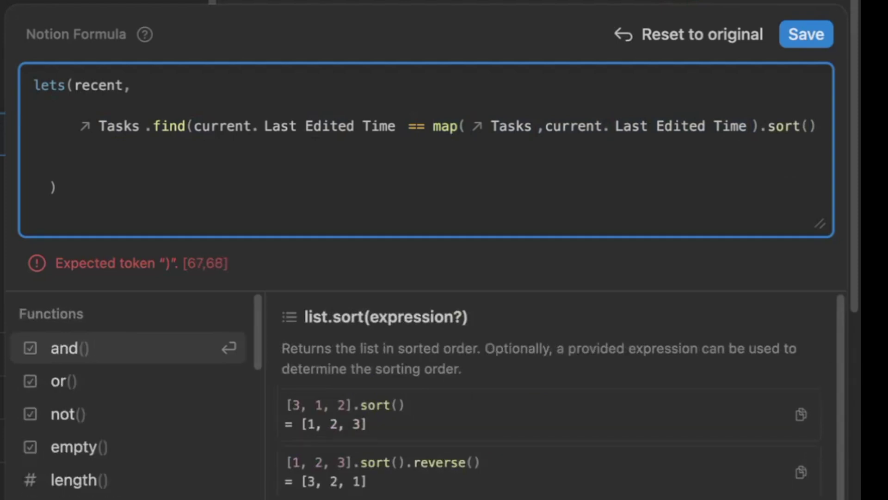
pyautogui.write('.last()')
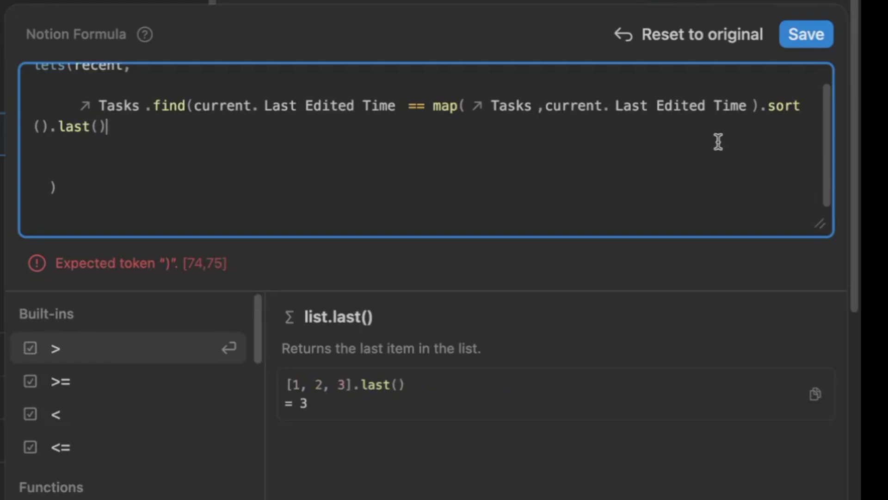
pyautogui.write(')')
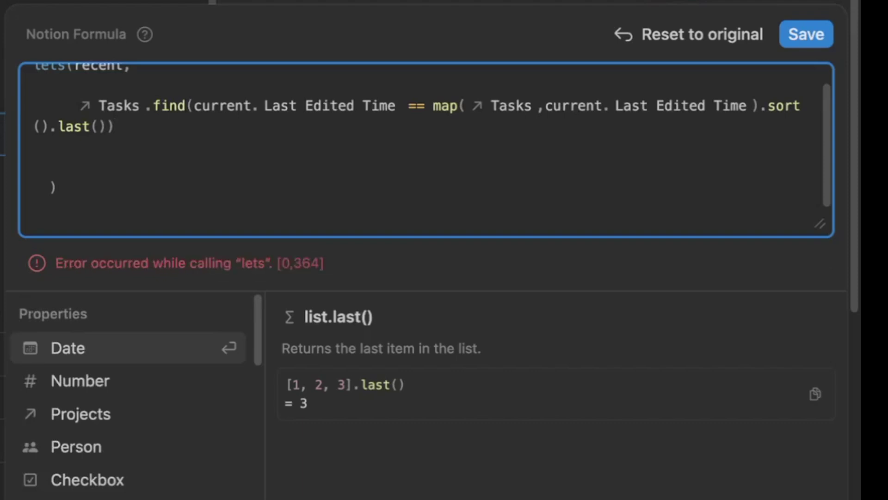
pyautogui.write(',')
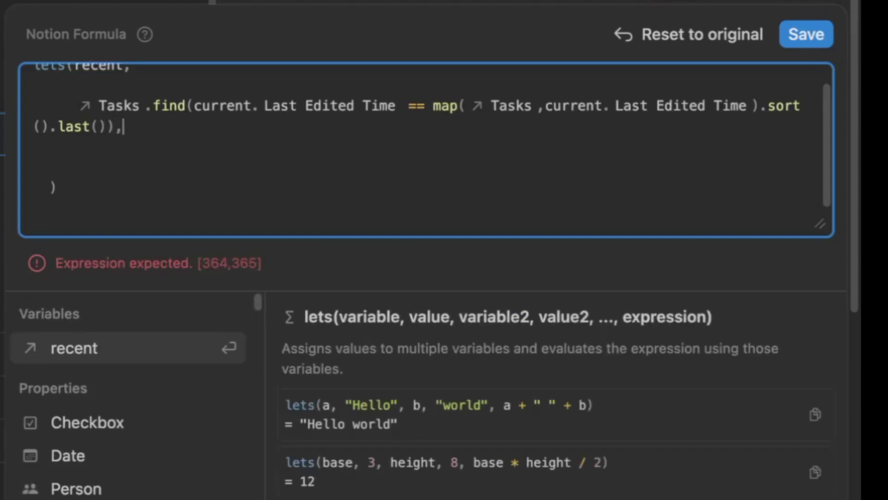
pyautogui.press('Return')
pyautogui.press('Return')
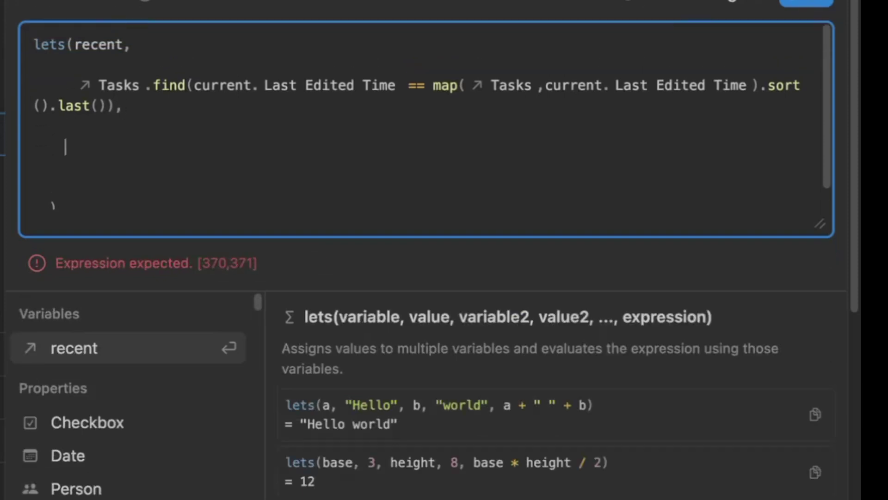
pyautogui.write('recent')
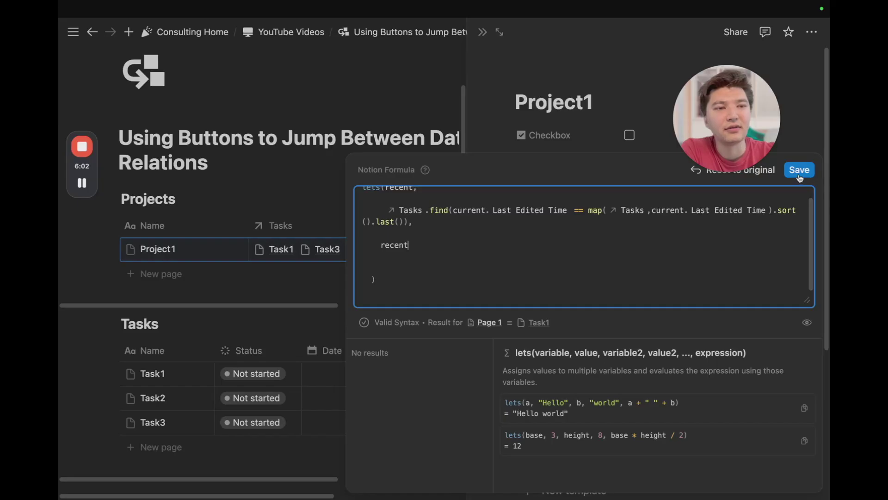
# - Save the formula and rename the property to Most Recent
pyautogui.click(807, 3)
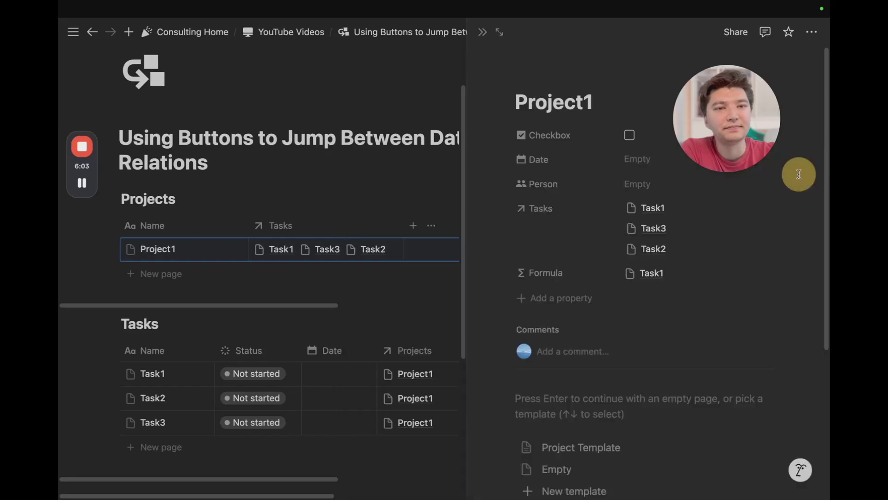
pyautogui.click(541, 273)
pyautogui.click(554, 295)
pyautogui.write('Most')
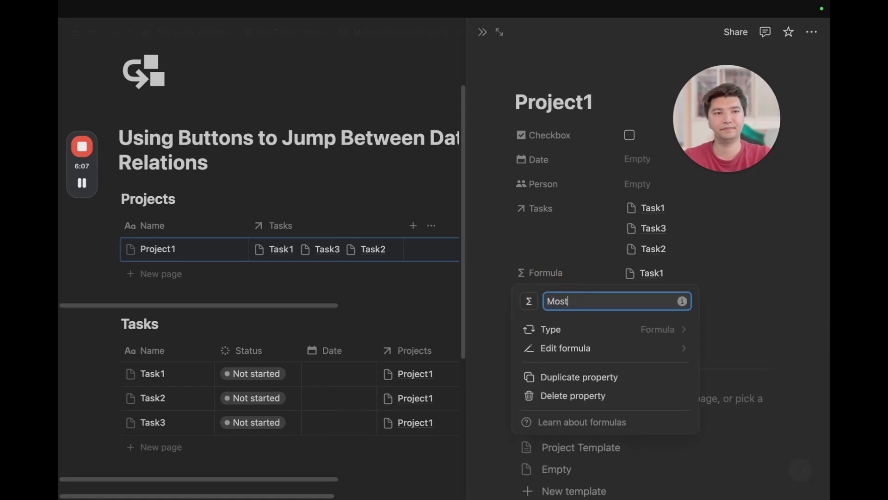
pyautogui.write(' Recently')
pyautogui.press('Return')
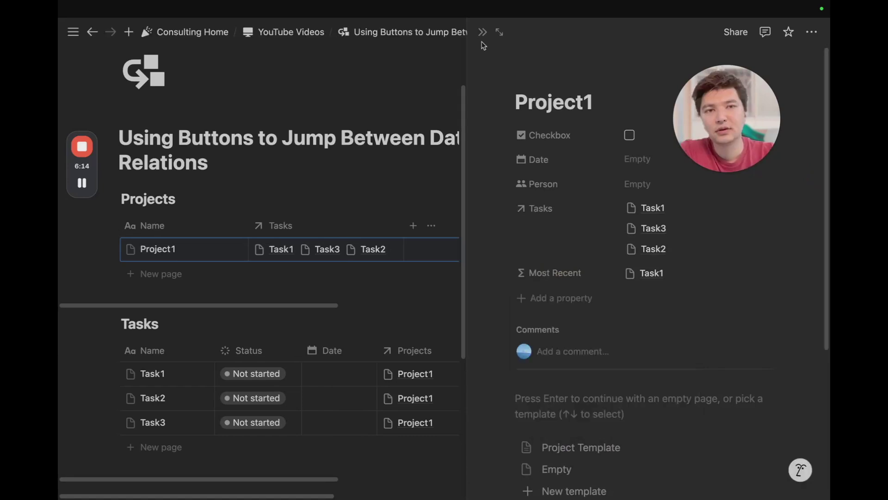
# - Narrow the Most Recent column and check that its Task1 link opens Task1
pyautogui.click(483, 32)
pyautogui.scroll(-1, 430, 164)
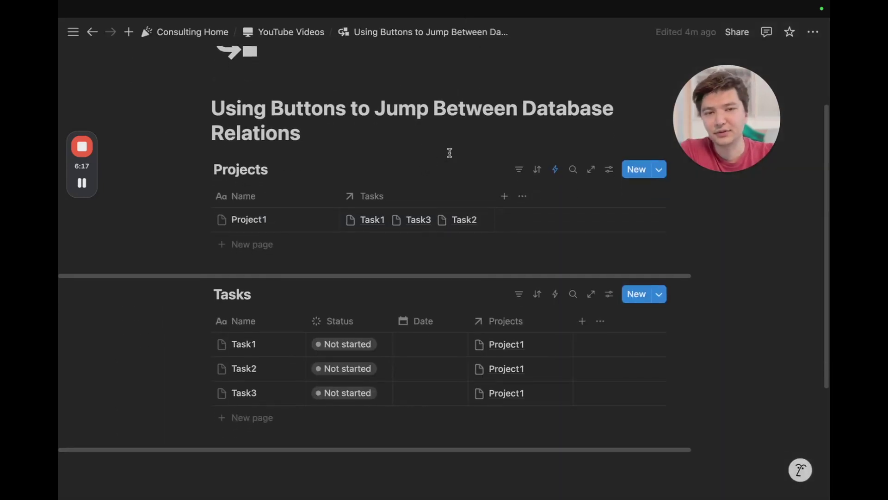
pyautogui.scroll(2, 450, 153)
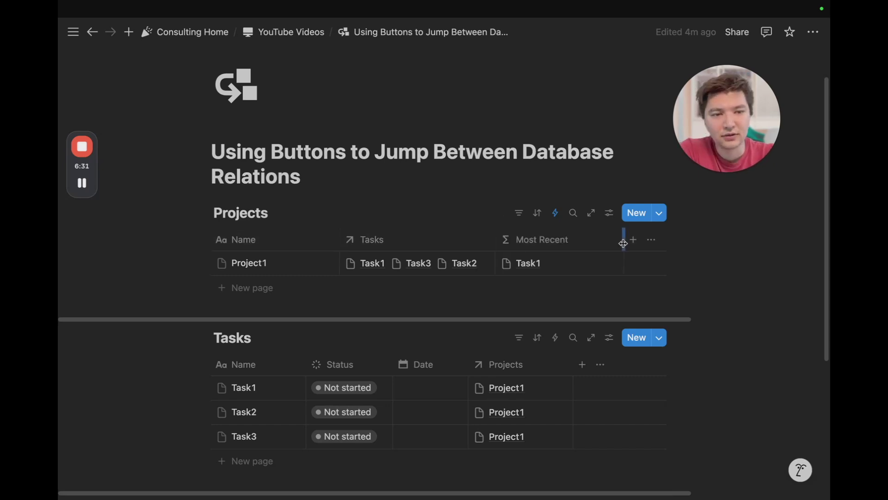
pyautogui.moveTo(621, 238); pyautogui.dragTo(581, 239)
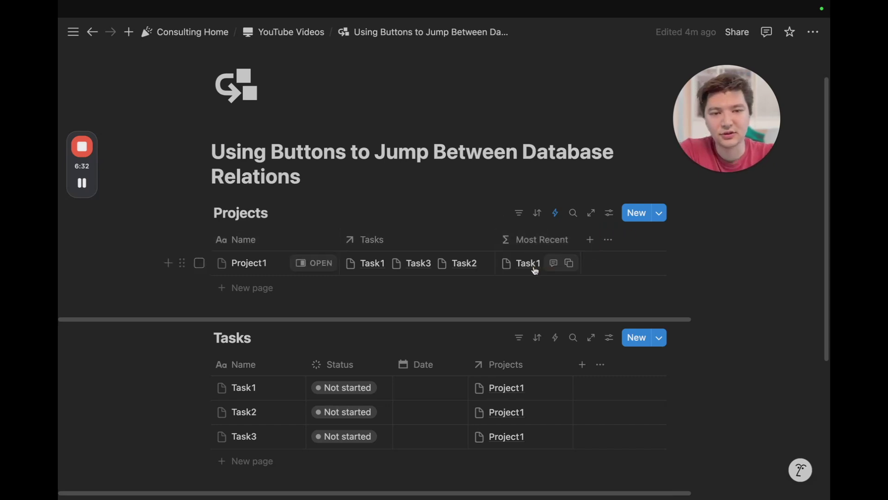
pyautogui.click(528, 264)
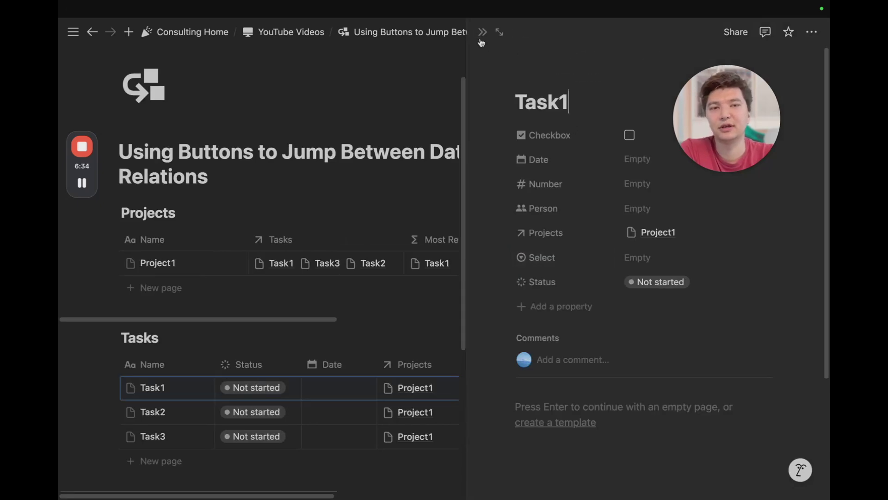
pyautogui.click(481, 32)
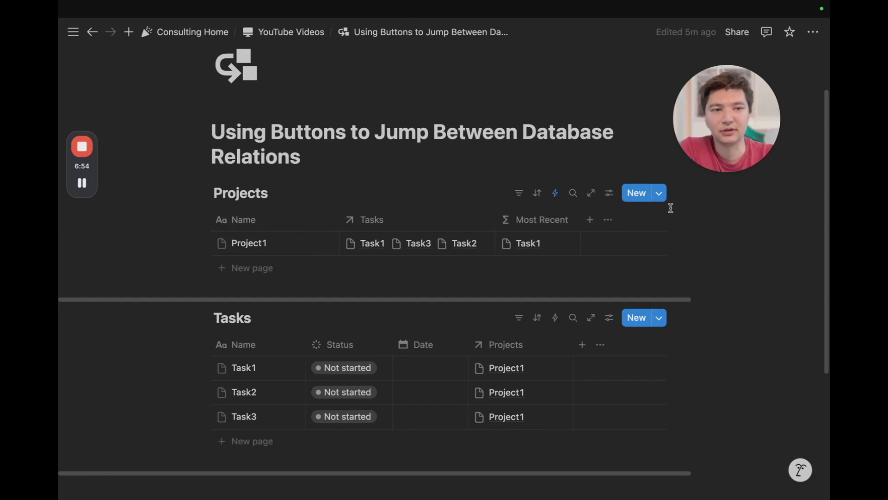
# - Open the Projects database's Project Template for editing
pyautogui.click(658, 192)
pyautogui.click(810, 237)
pyautogui.click(718, 278)
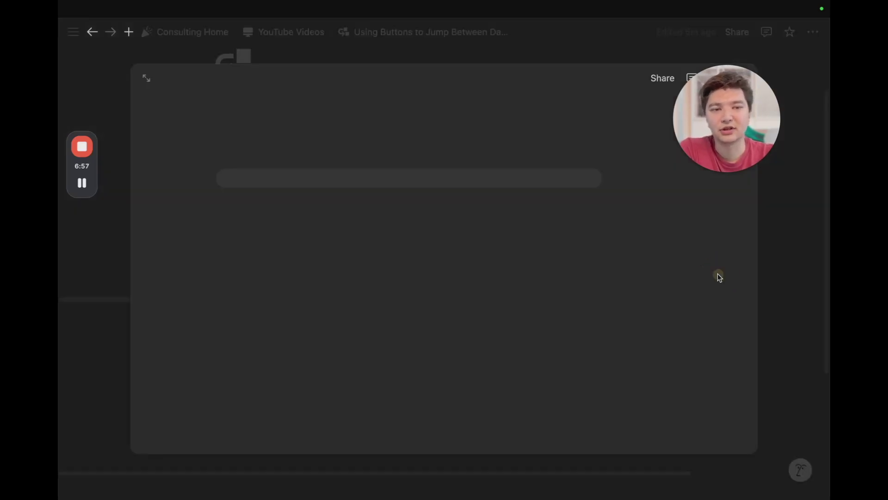
# - Insert a button block named 'Most Recent Task' into the template
pyautogui.click(148, 78)
pyautogui.write('/butt')
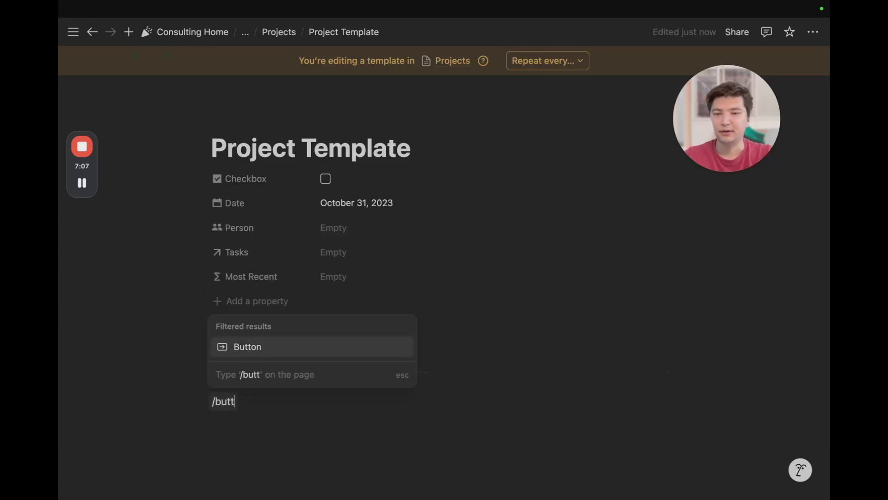
pyautogui.press('Return')
pyautogui.scroll(-3, 416, 287)
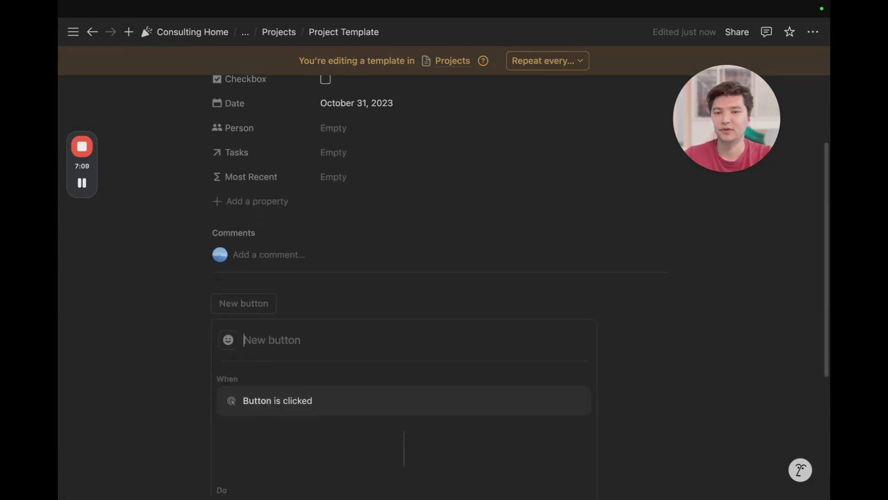
pyautogui.write('Most Recent Task')
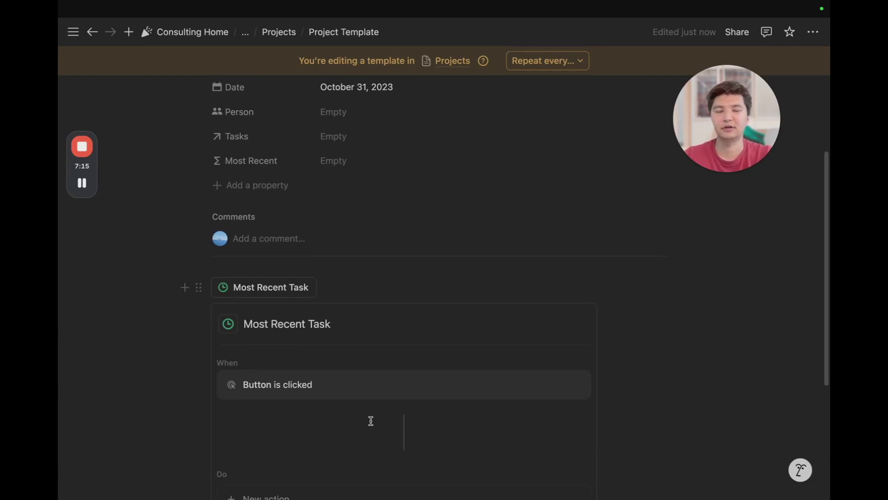
pyautogui.scroll(-3, 370, 421)
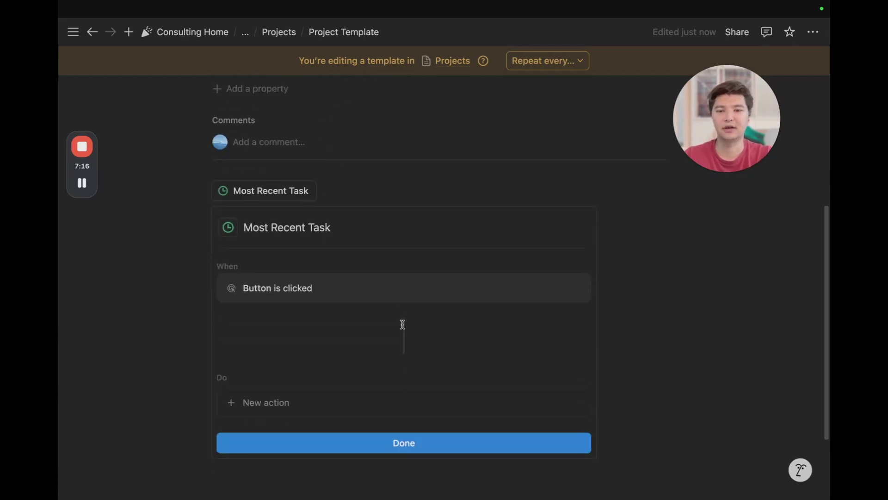
# - Give the button a Define variables action with a variable named Most Recent
pyautogui.click(337, 384)
pyautogui.click(349, 366)
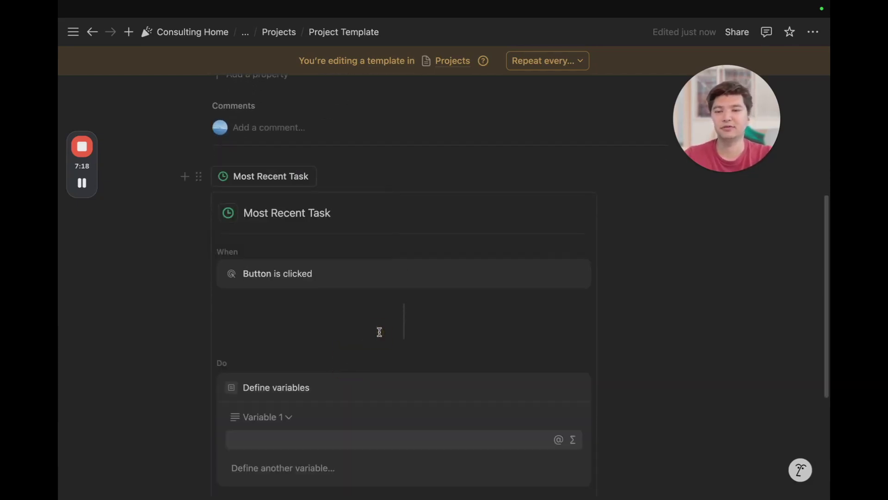
pyautogui.scroll(-2, 379, 331)
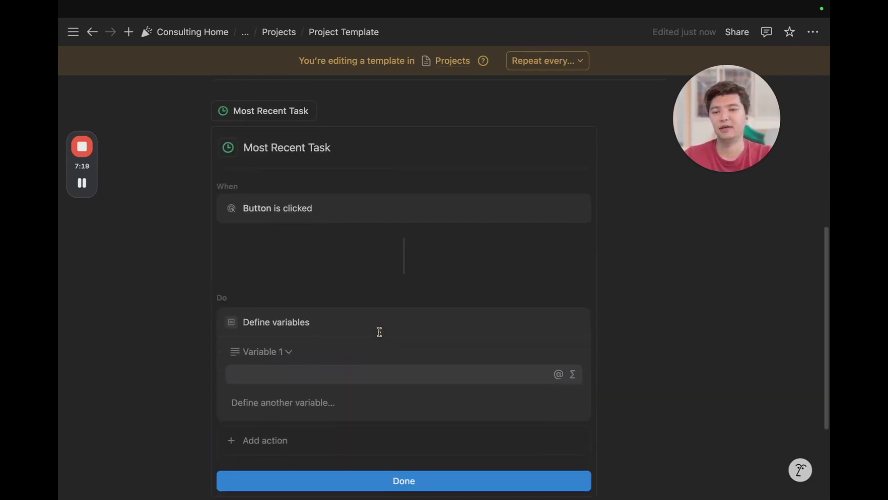
pyautogui.click(273, 357)
pyautogui.write('Most ')
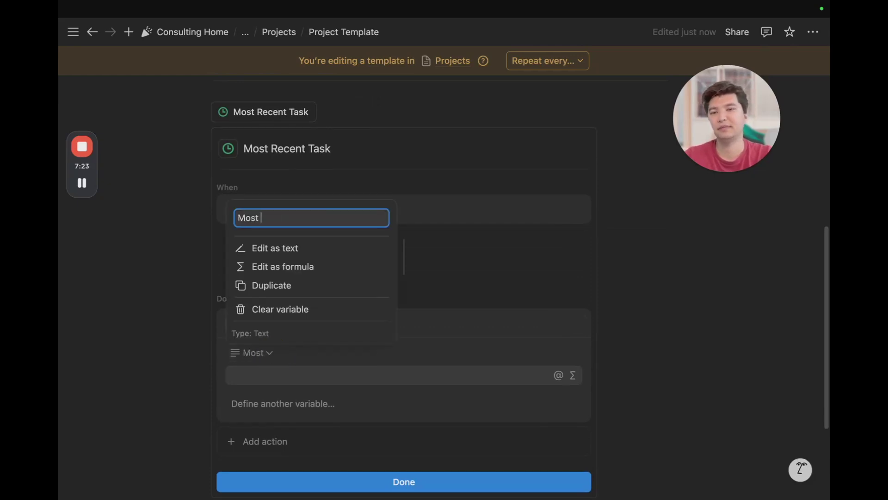
pyautogui.write('Recent')
pyautogui.press('Return')
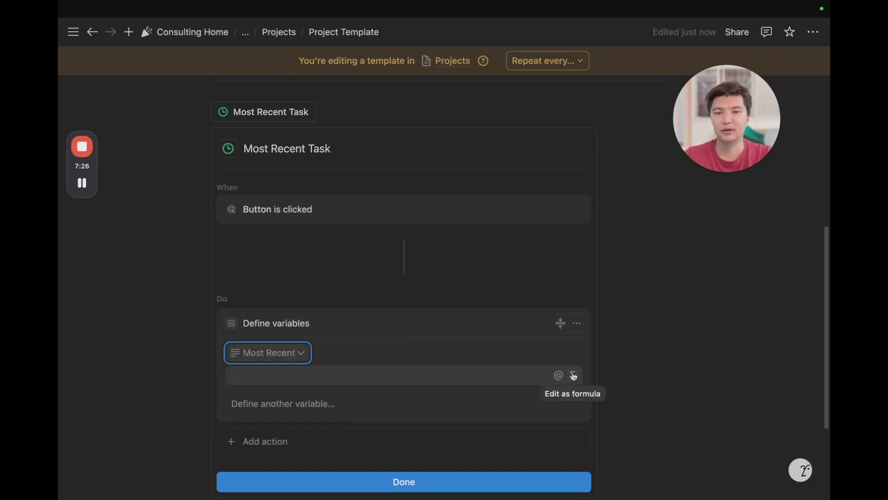
# - Add an Open page action to the button
pyautogui.scroll(6, 391, 295)
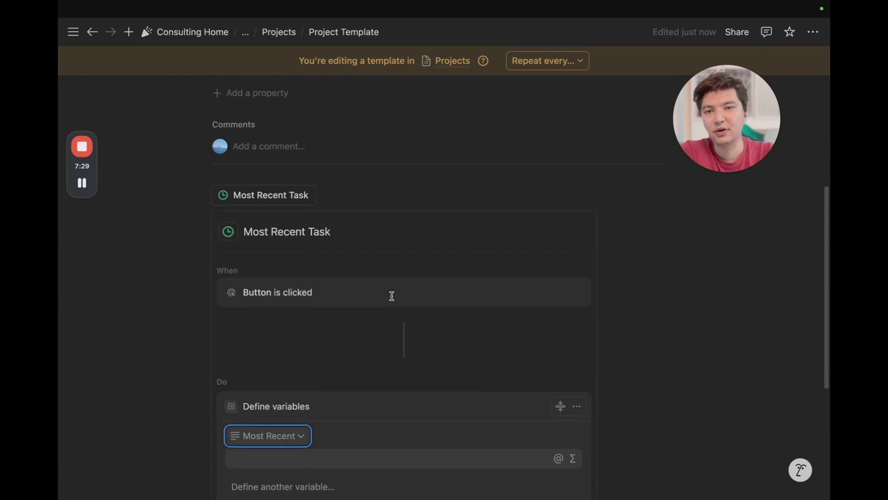
pyautogui.scroll(1, 340, 231)
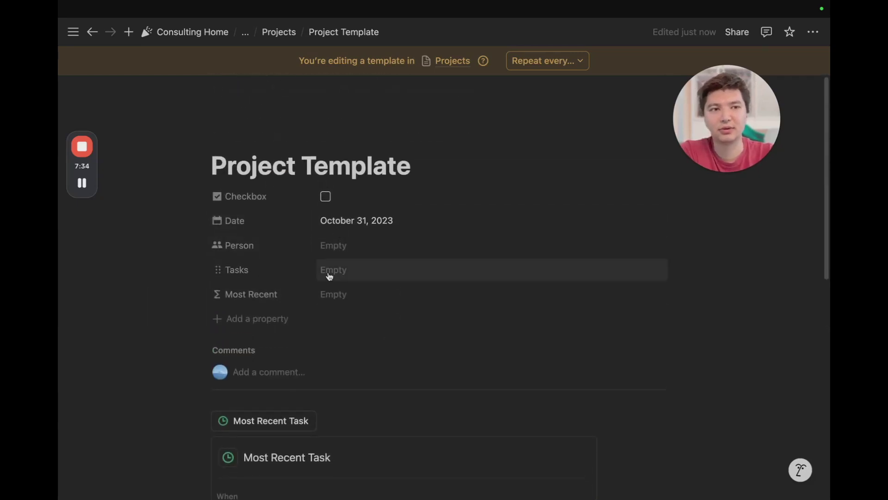
pyautogui.scroll(-6, 329, 275)
pyautogui.scroll(-2, 368, 453)
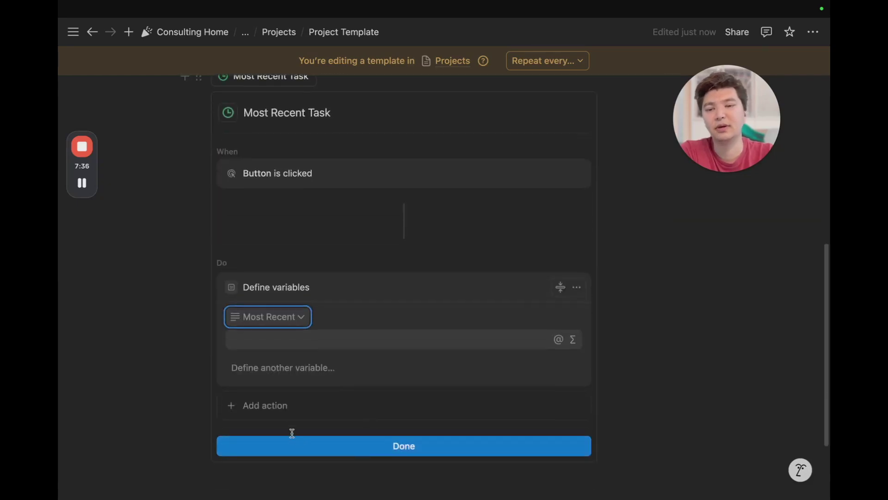
pyautogui.click(290, 415)
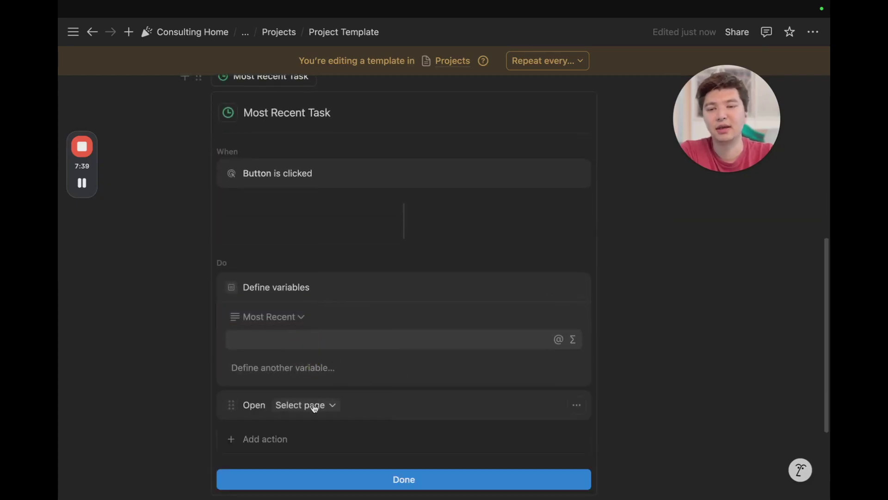
pyautogui.scroll(4, 349, 393)
pyautogui.scroll(2, 359, 386)
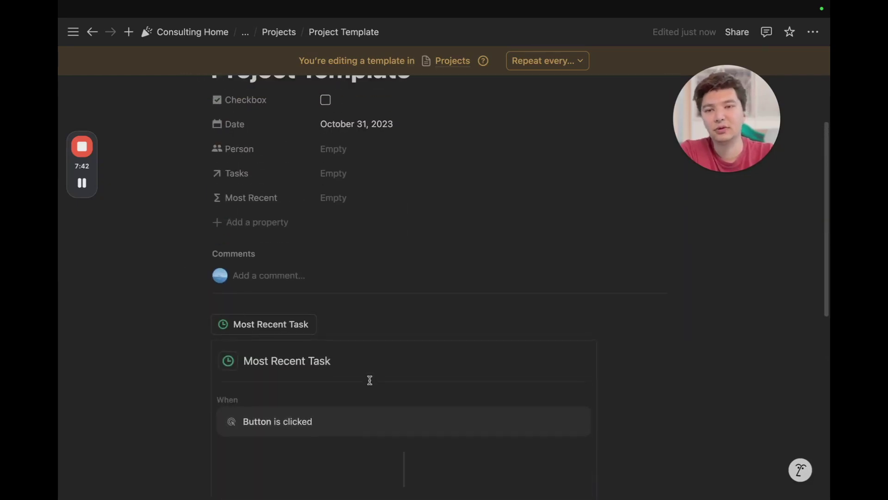
pyautogui.scroll(2, 361, 198)
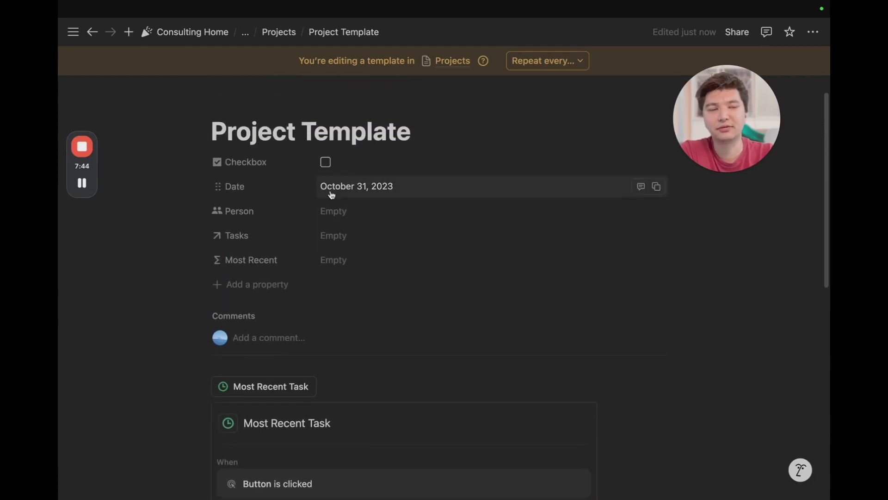
pyautogui.scroll(-8, 330, 192)
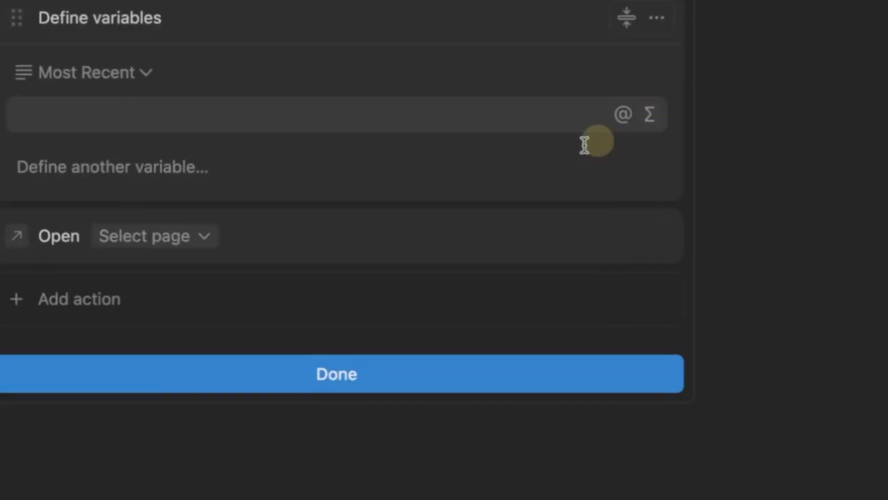
# - Set the Most Recent variable's formula to This page.Most Recent
pyautogui.click(584, 144)
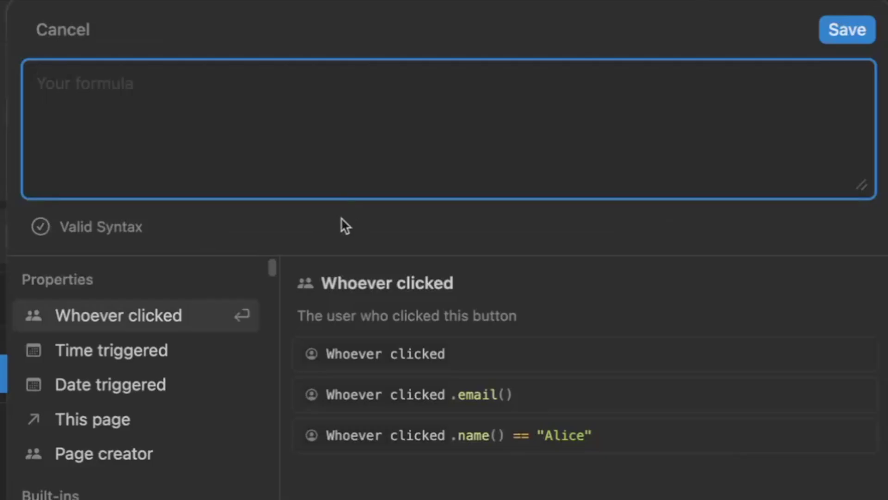
pyautogui.click(148, 421)
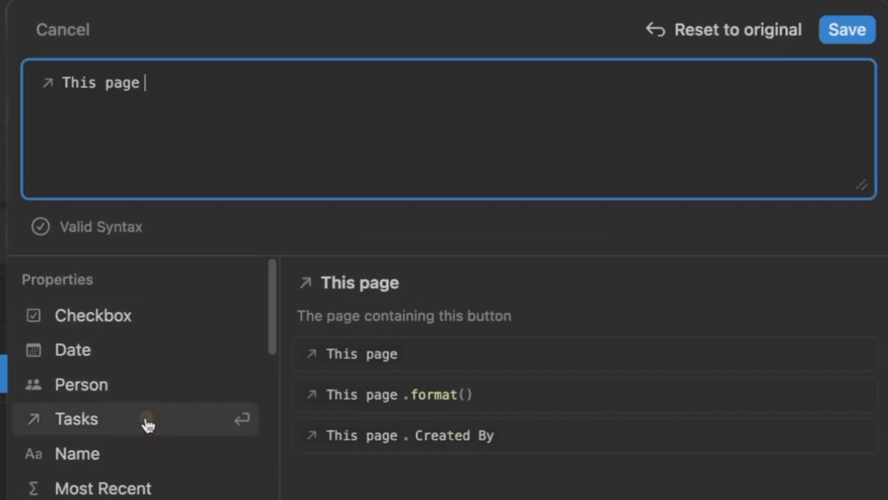
pyautogui.write('.')
pyautogui.scroll(-3, 157, 439)
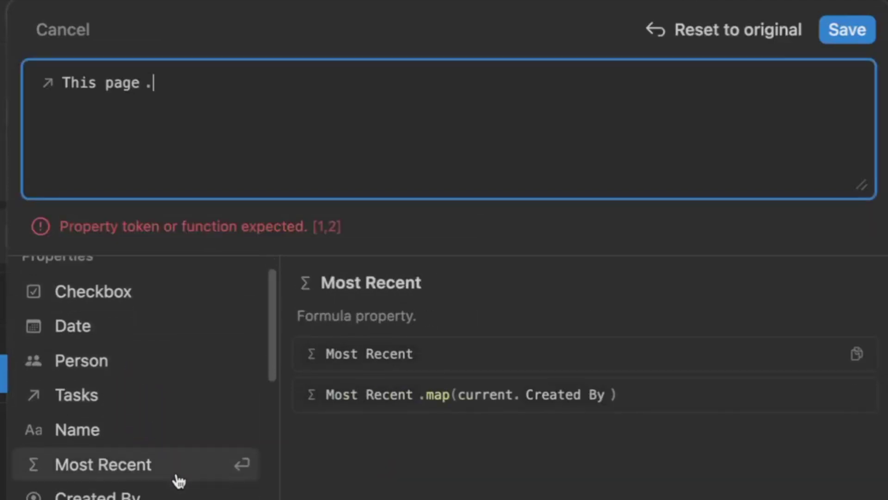
pyautogui.click(172, 401)
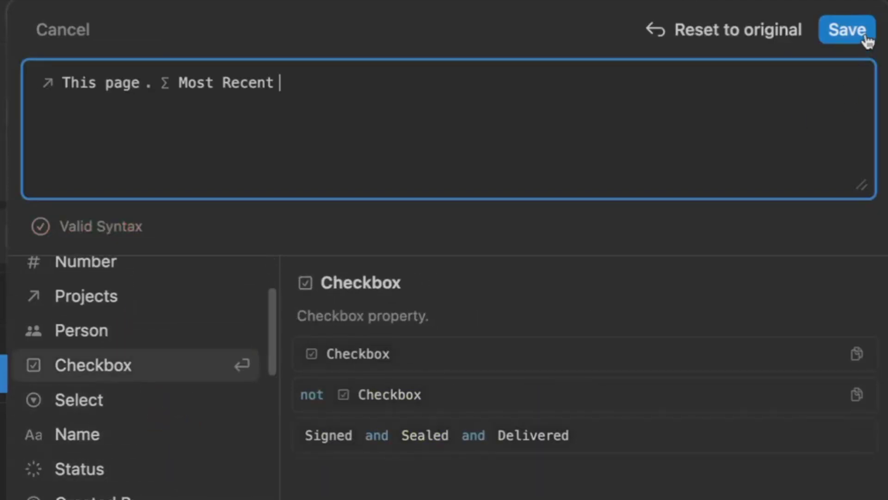
pyautogui.click(842, 30)
# - Make the Open page action open the Most Recent variable, then finish the button
pyautogui.scroll(2, 434, 109)
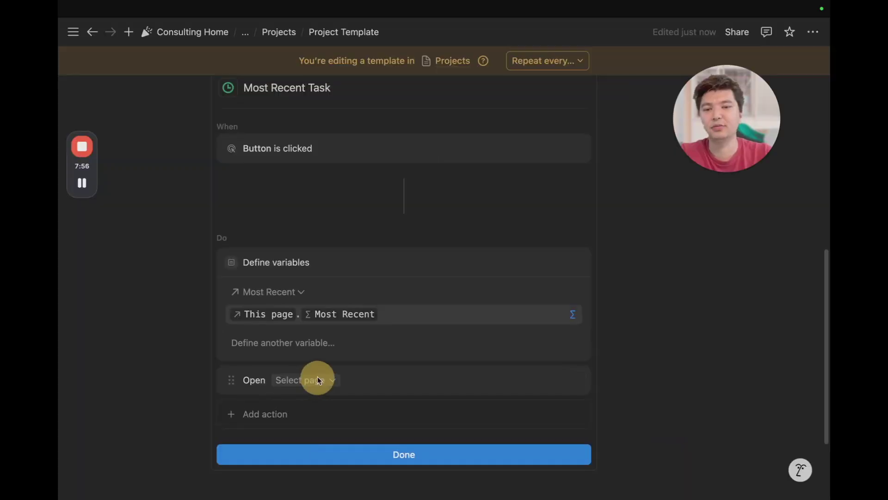
pyautogui.click(175, 282)
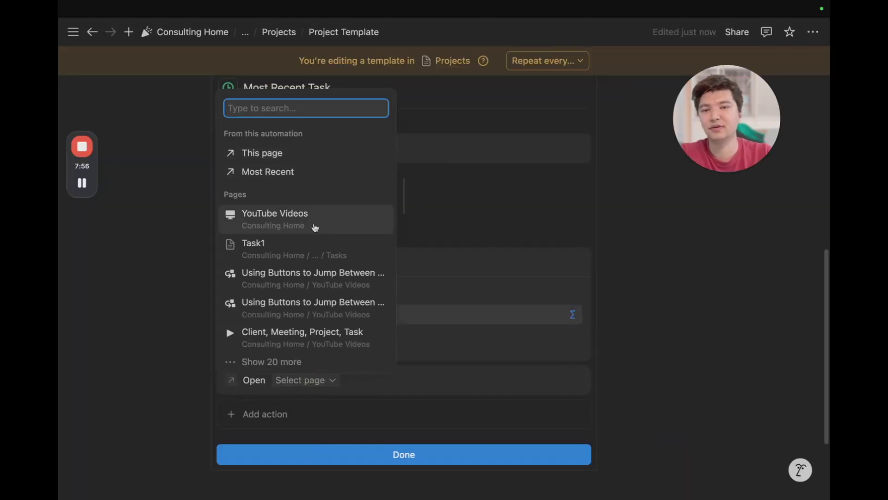
pyautogui.click(289, 173)
pyautogui.click(417, 455)
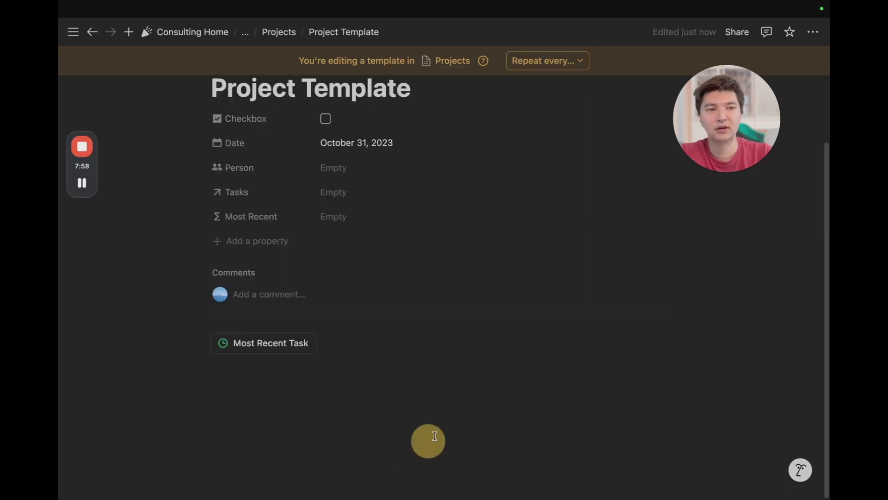
pyautogui.scroll(3, 398, 299)
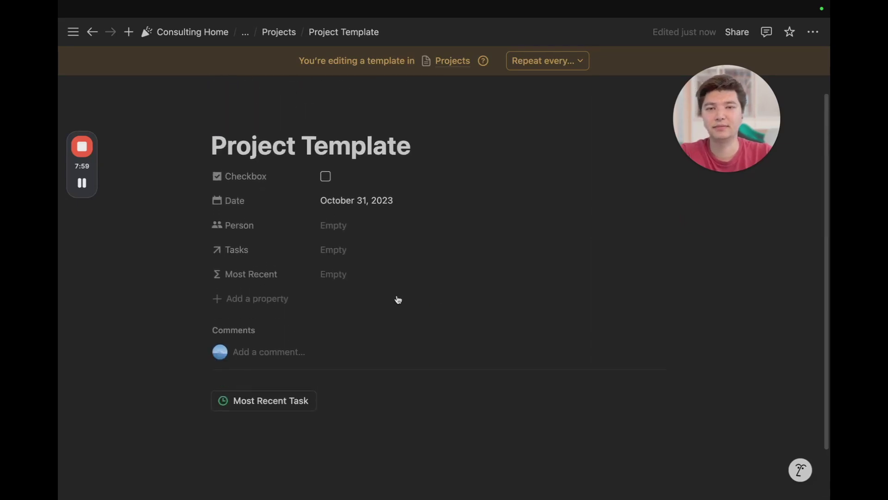
# - Apply the Project Template to Project1 from the Projects database
pyautogui.click(279, 33)
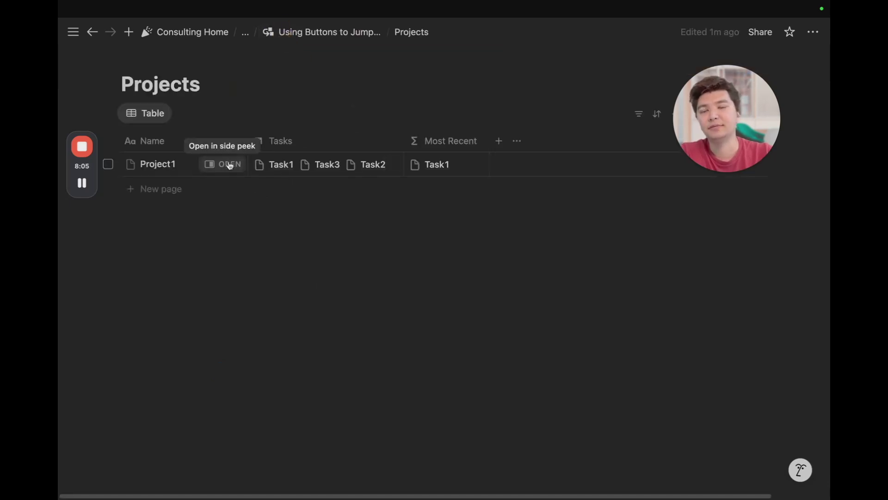
pyautogui.click(223, 165)
pyautogui.scroll(-3, 581, 365)
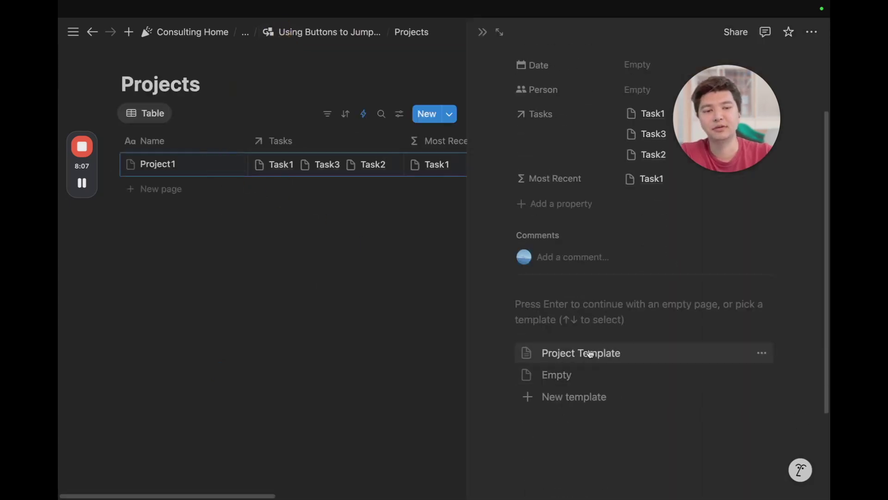
pyautogui.click(590, 351)
# - Expand Project1 to full page and confirm Most Recent Task opens Task1
pyautogui.click(499, 33)
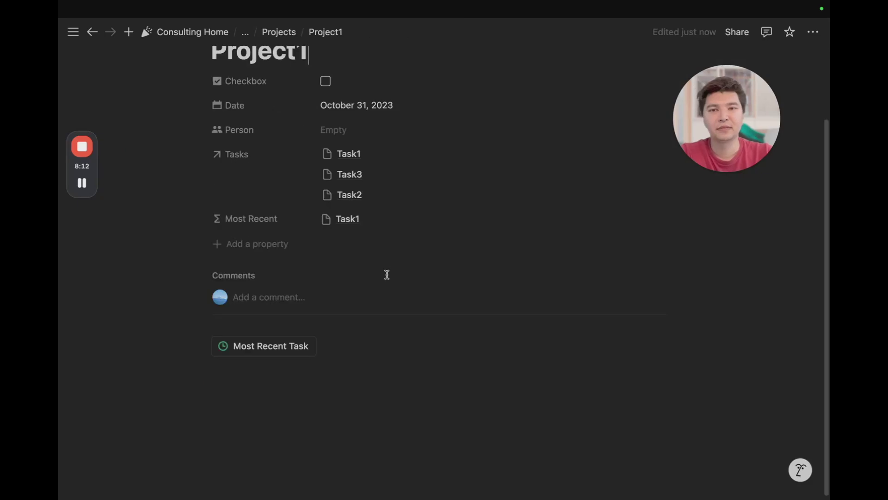
pyautogui.click(270, 356)
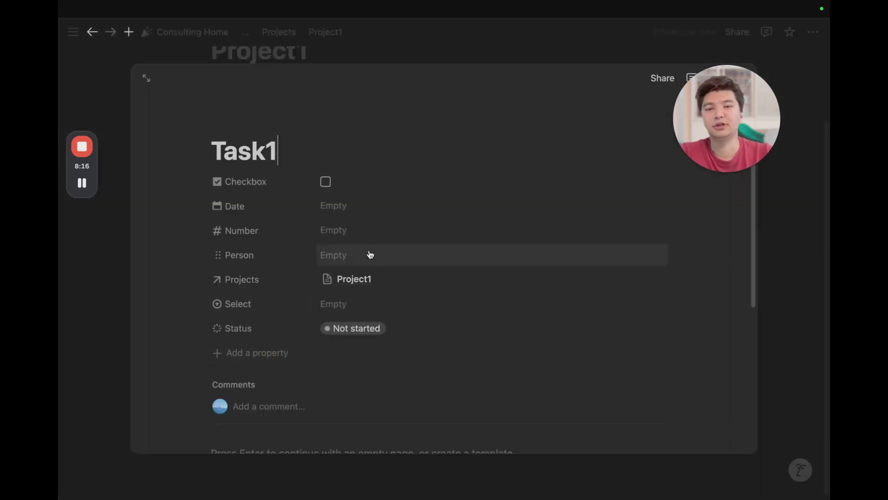
pyautogui.scroll(-2, 288, 190)
pyautogui.scroll(3, 307, 230)
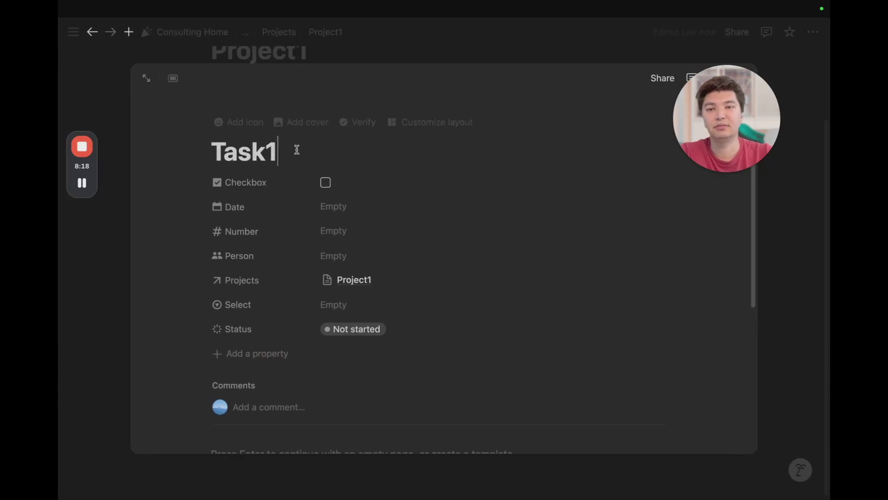
pyautogui.click(478, 59)
pyautogui.scroll(2, 250, 74)
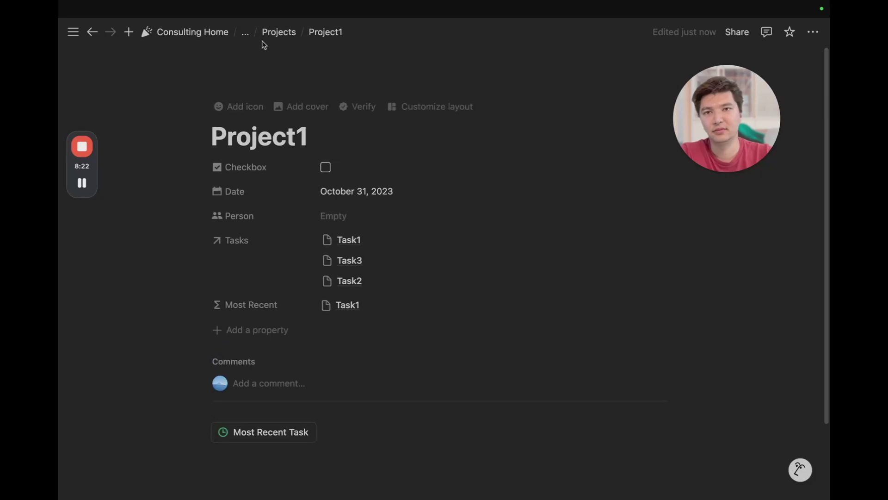
# - On the Using Buttons page, set Task3's status to Done
pyautogui.click(276, 32)
pyautogui.click(355, 33)
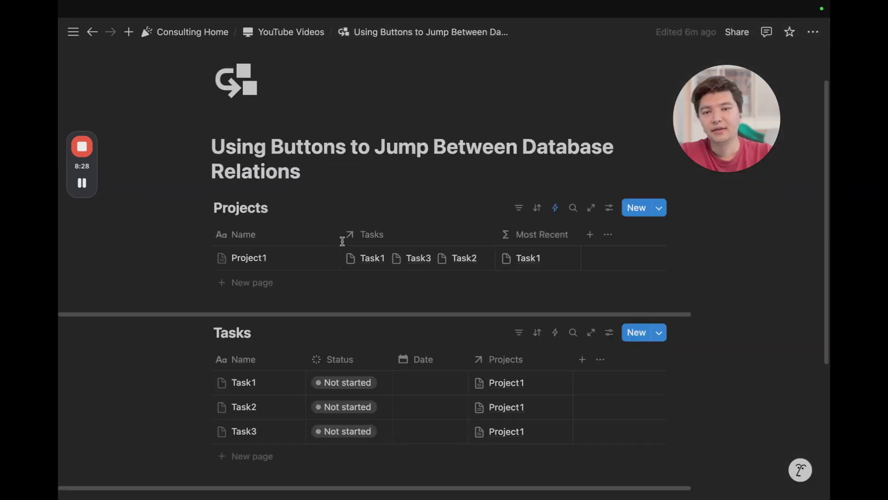
pyautogui.scroll(-3, 360, 323)
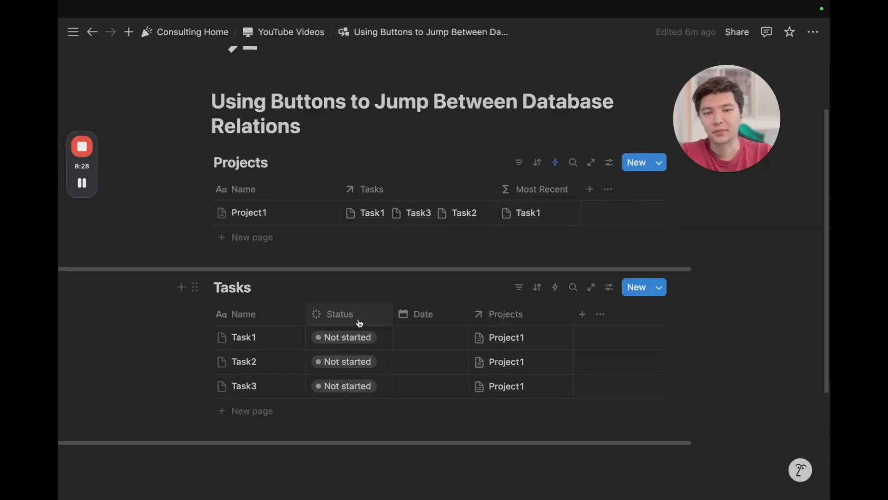
pyautogui.click(344, 387)
pyautogui.click(367, 340)
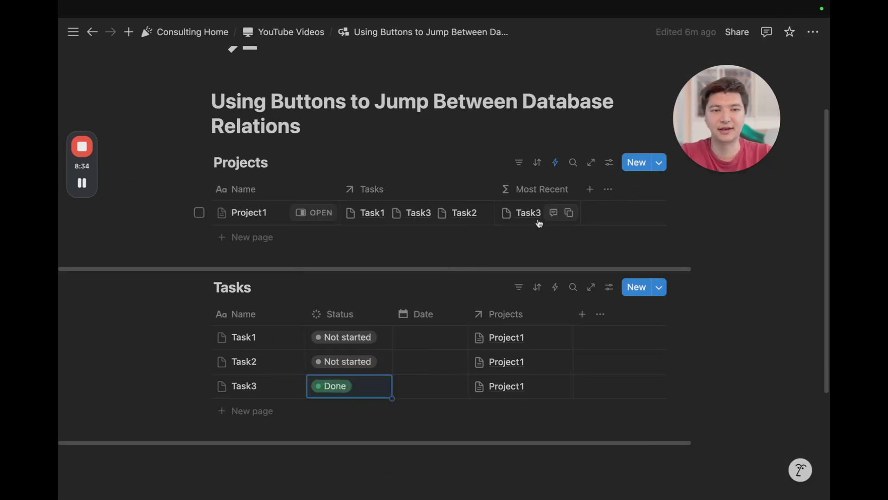
# - Confirm Project1's Most Recent Task button now opens Task3
pyautogui.click(303, 214)
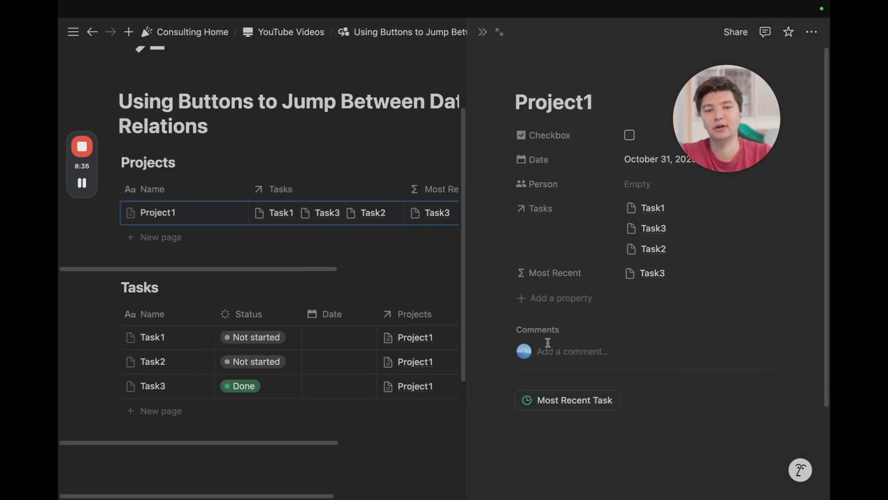
pyautogui.click(567, 401)
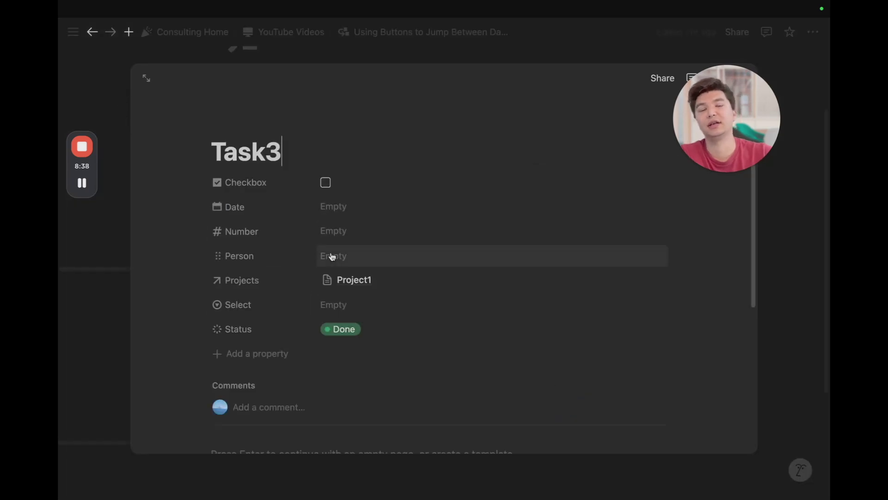
pyautogui.press('Escape')
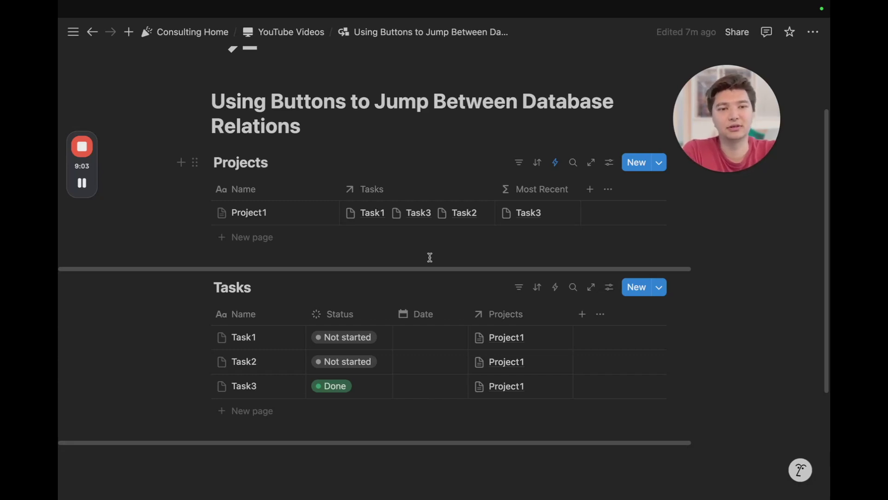
# - Edit the Project Template and select its Most Recent Task button block to copy
pyautogui.click(659, 163)
pyautogui.click(810, 207)
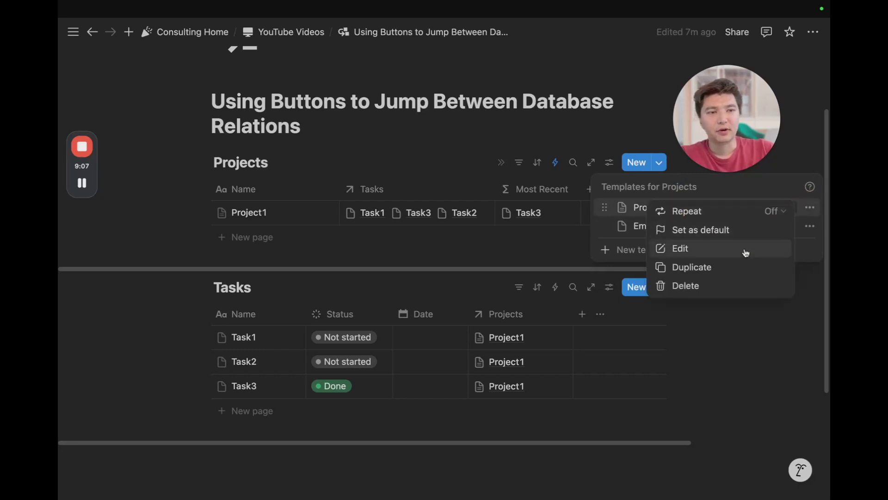
pyautogui.click(724, 250)
pyautogui.scroll(-4, 402, 259)
pyautogui.click(311, 279)
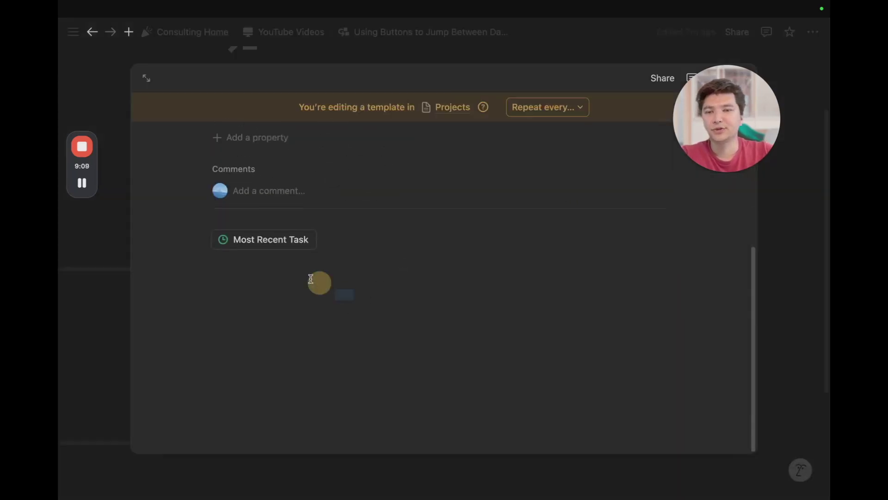
pyautogui.moveTo(311, 279); pyautogui.dragTo(192, 238)
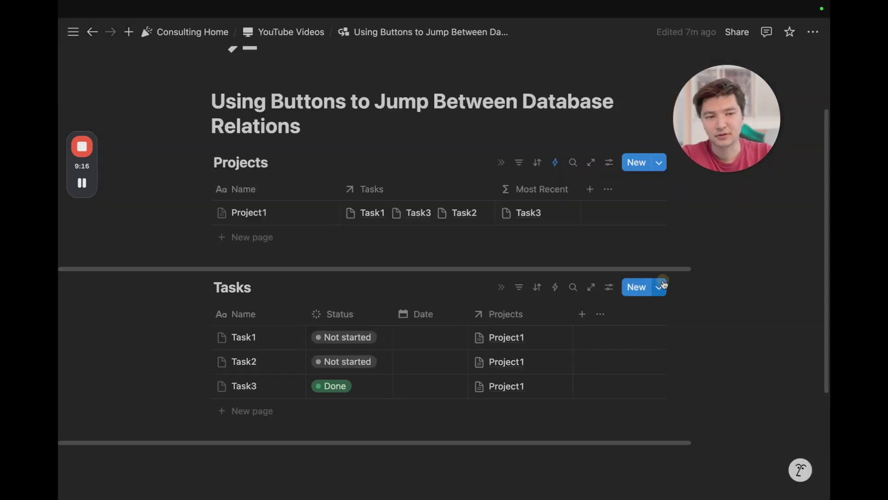
# - Create a Tasks template titled 'New Task', paste the button in, and open its settings
pyautogui.click(659, 287)
pyautogui.click(730, 352)
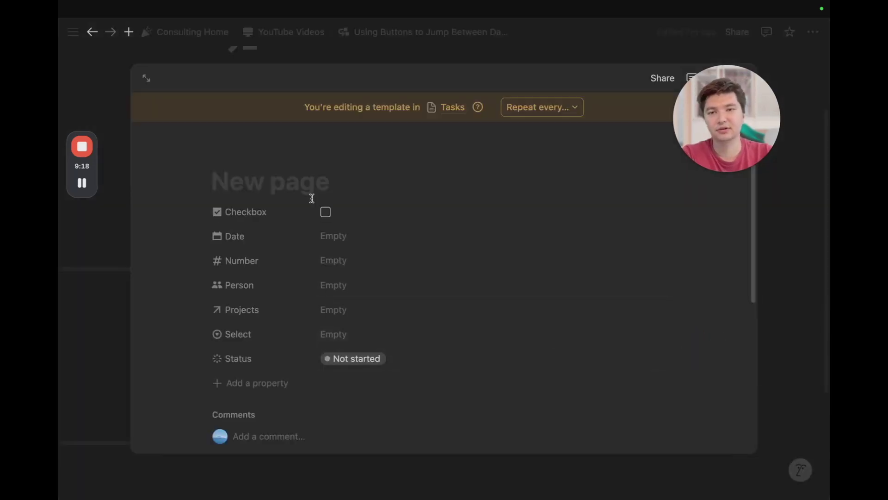
pyautogui.write('New Task')
pyautogui.press('Return')
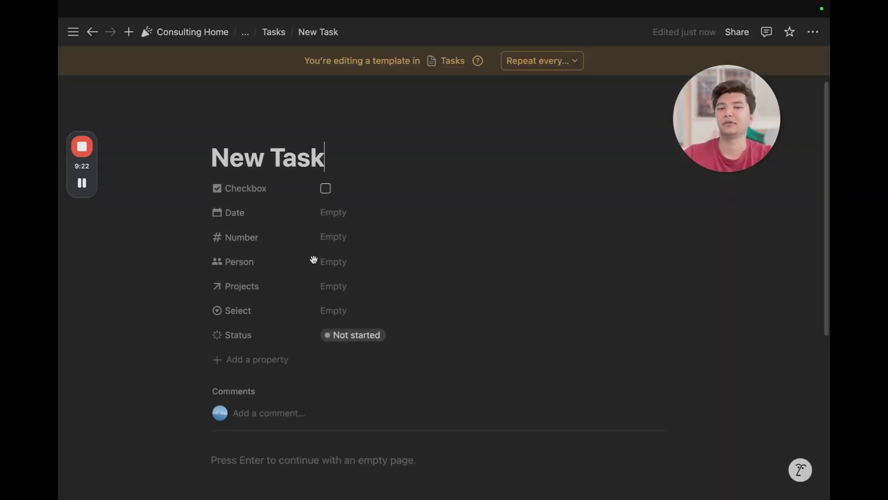
pyautogui.scroll(-3, 273, 370)
pyautogui.click(254, 398)
pyautogui.write('Most Recent Task')
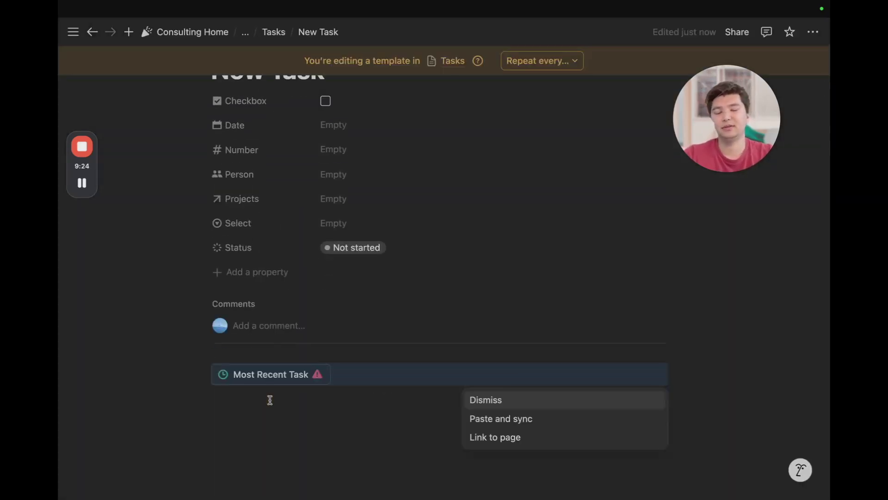
pyautogui.click(522, 401)
pyautogui.click(338, 374)
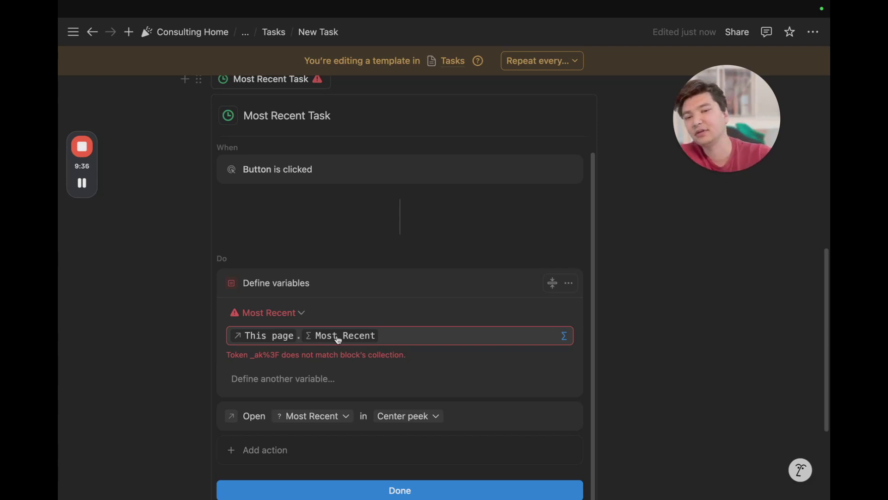
# - Keep the Most Recent variable as a formula and clear its existing expression
pyautogui.click(563, 337)
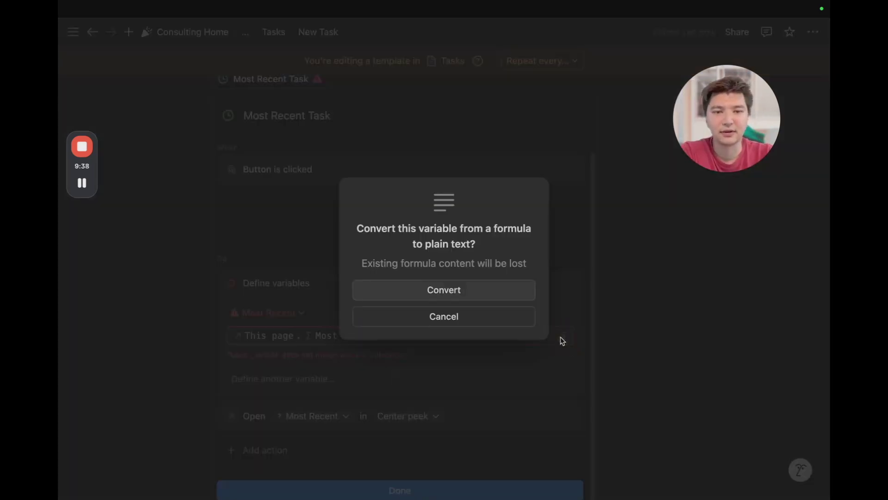
pyautogui.click(444, 316)
pyautogui.click(426, 337)
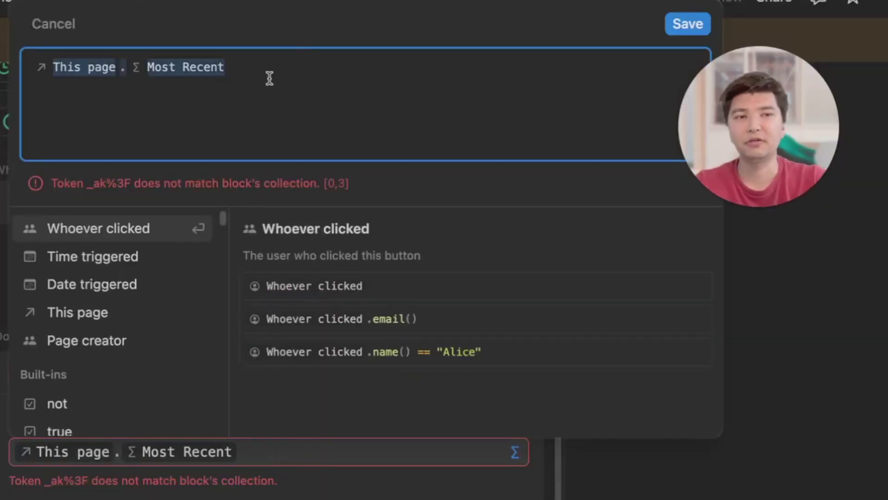
pyautogui.press('BackSpace')
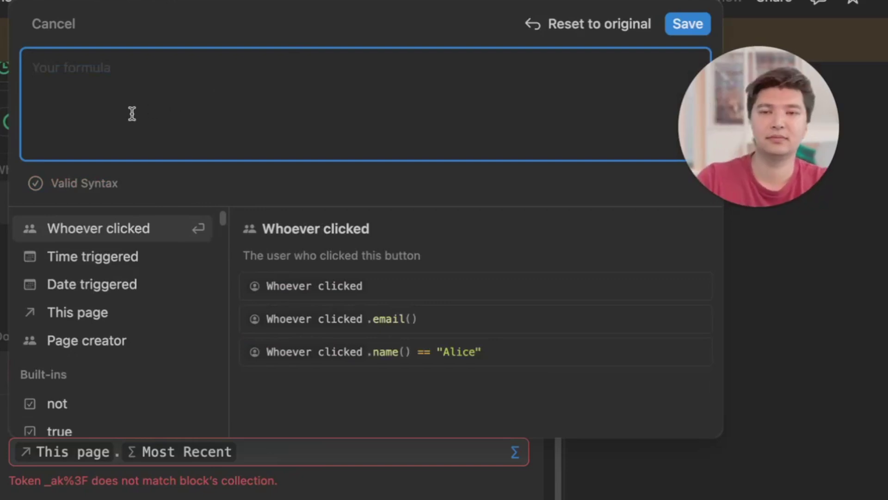
# - Enter map(This page.Projects, current.Most Recent) as the variable's formula and save
pyautogui.write('map(')
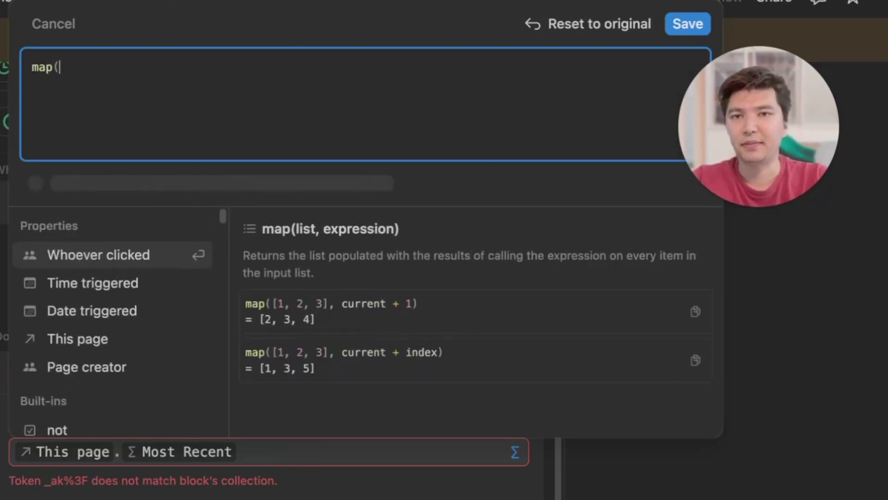
pyautogui.click(113, 338)
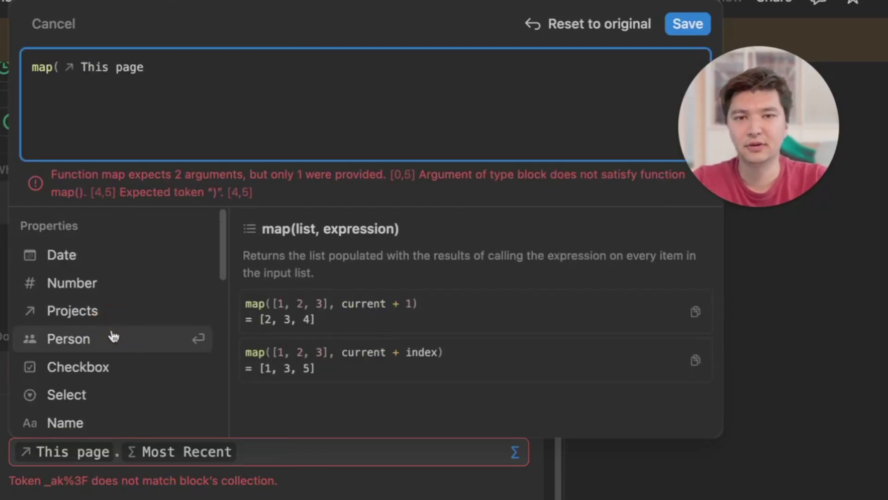
pyautogui.write('.')
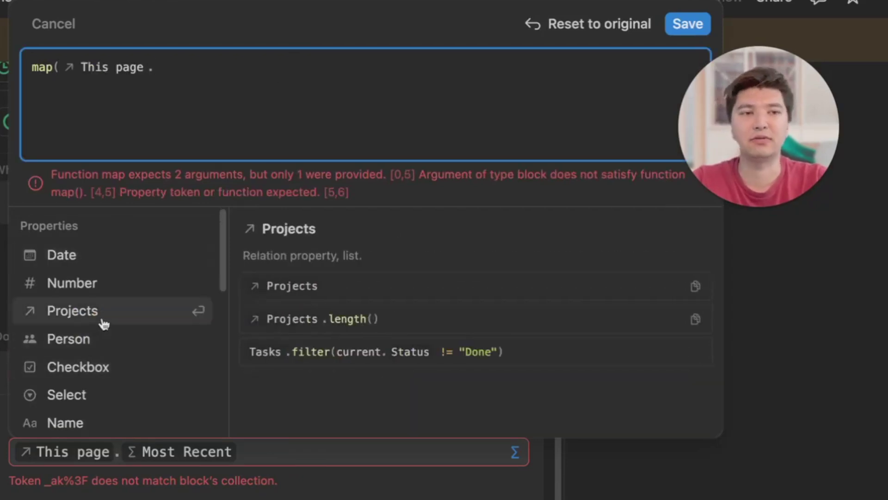
pyautogui.click(103, 323)
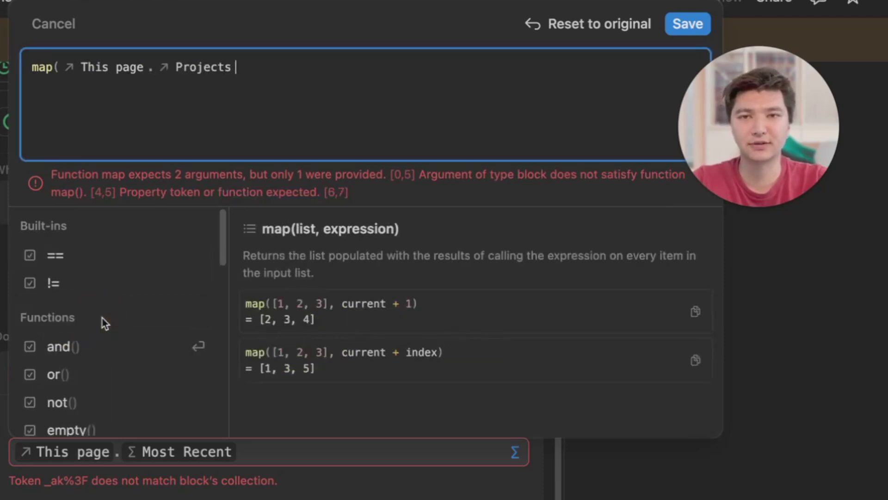
pyautogui.write(',current.')
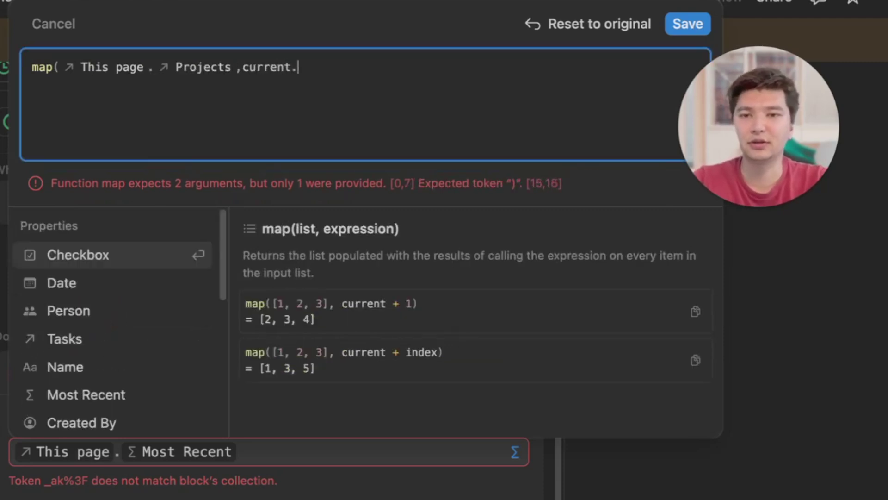
pyautogui.scroll(-1, 137, 370)
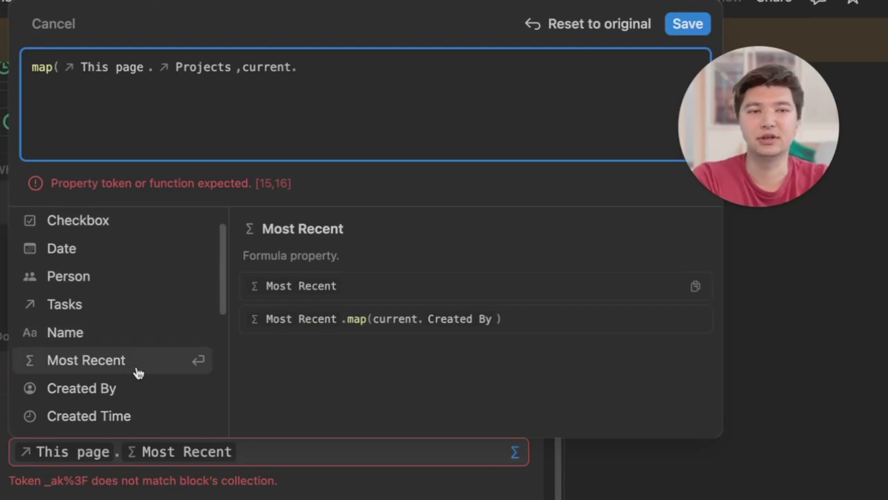
pyautogui.scroll(-2, 138, 373)
pyautogui.click(119, 314)
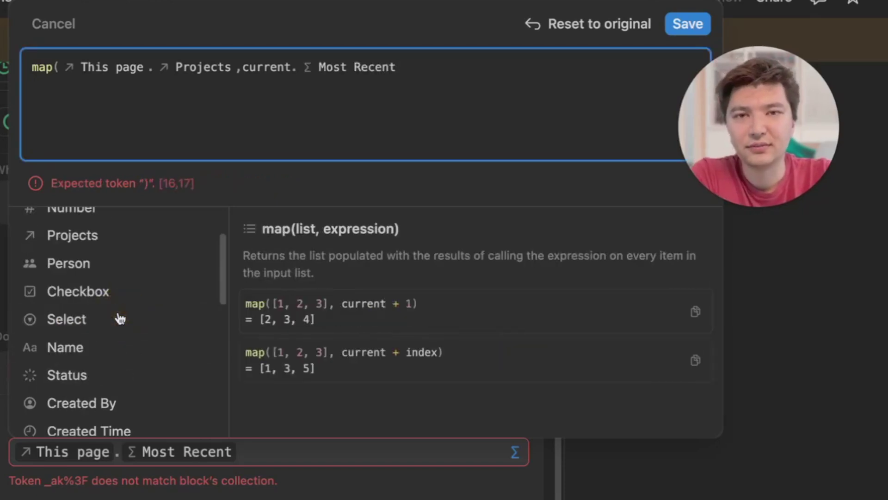
pyautogui.write(')')
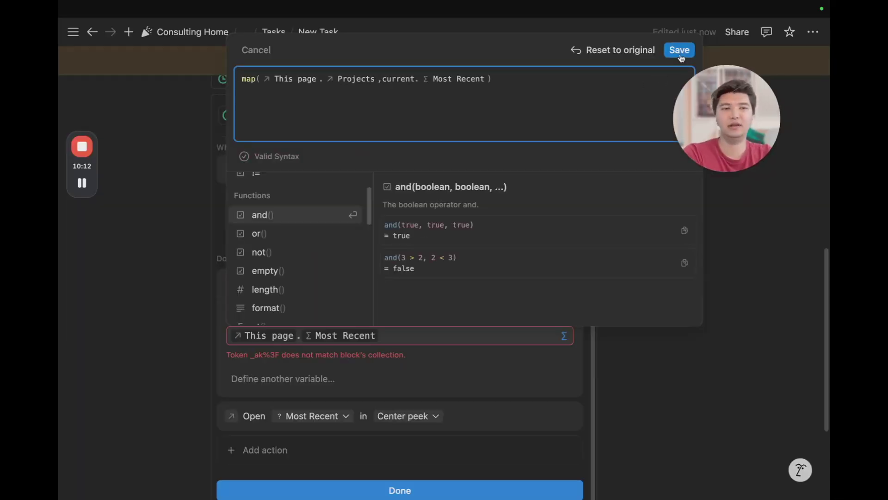
pyautogui.click(687, 24)
# - Finish editing the Most Recent Task button's actions in the automation editor
pyautogui.scroll(-3, 316, 292)
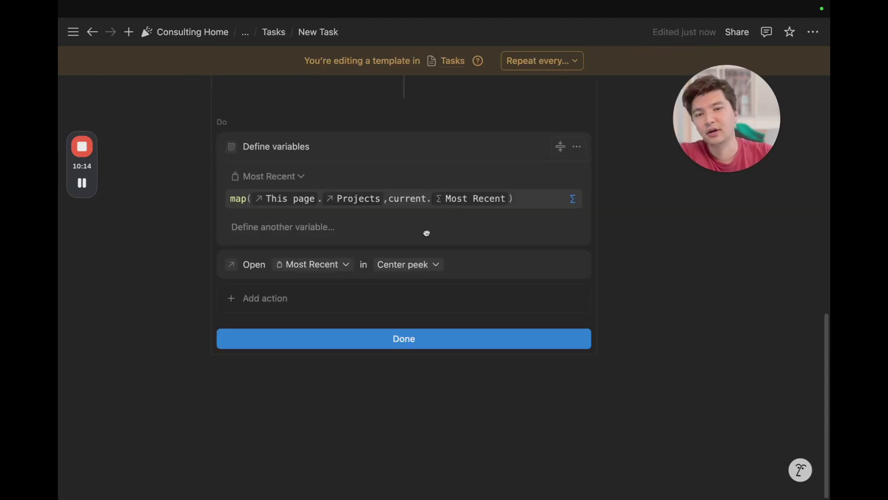
pyautogui.scroll(2, 509, 231)
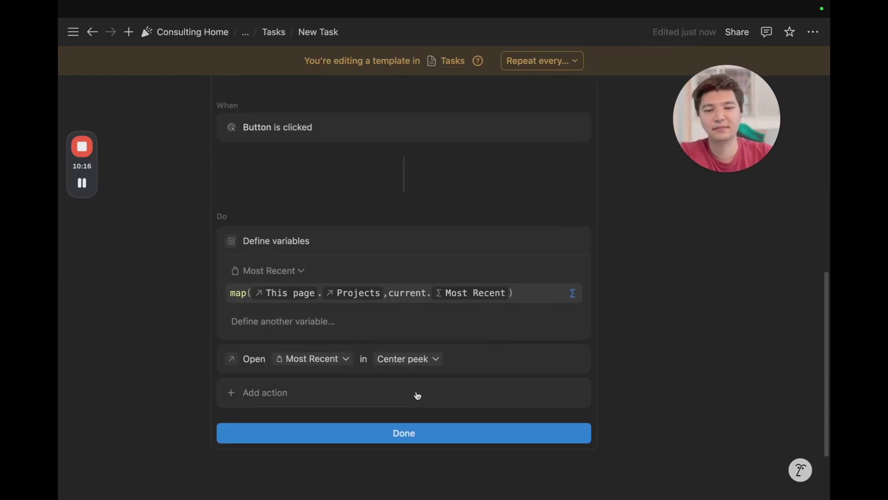
pyautogui.scroll(1, 430, 388)
pyautogui.scroll(-1, 453, 324)
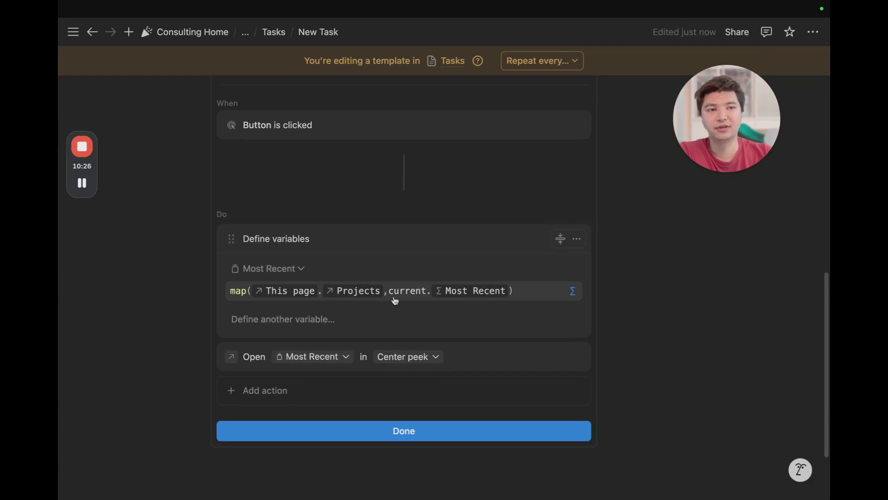
pyautogui.click(432, 430)
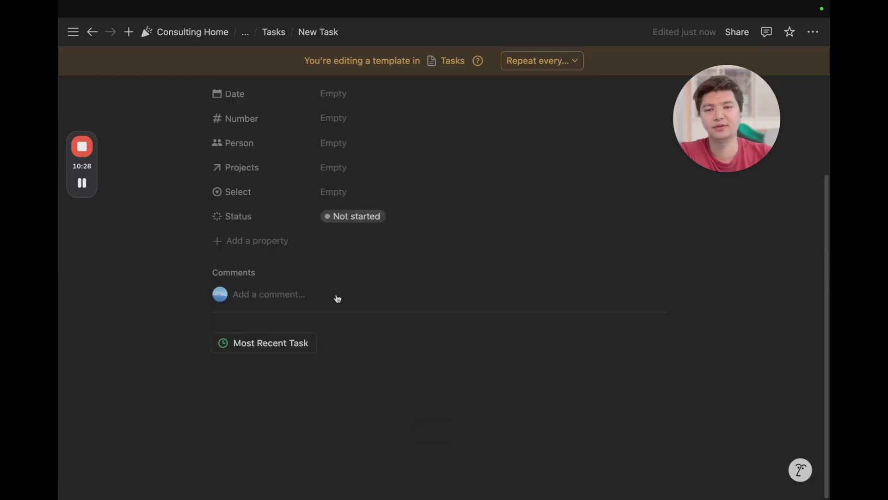
# - Test Most Recent Task from a task page, confirming it opens Task2, then close the peeks
pyautogui.click(198, 191)
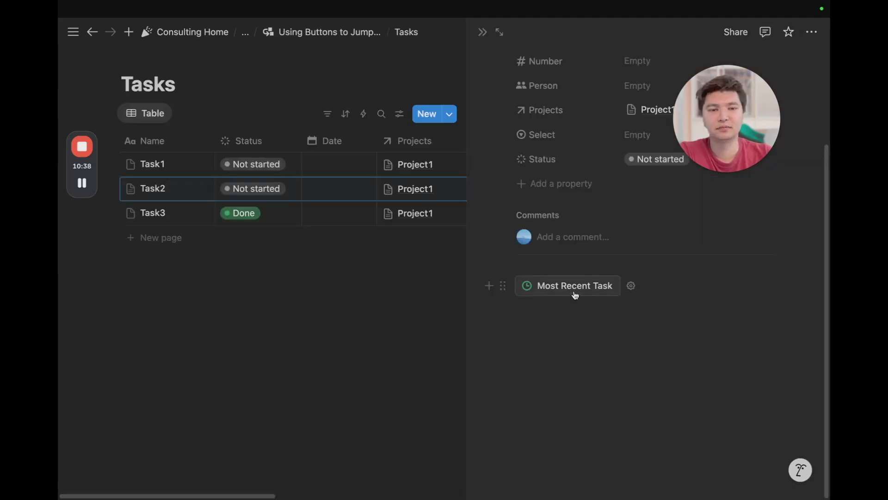
pyautogui.click(573, 293)
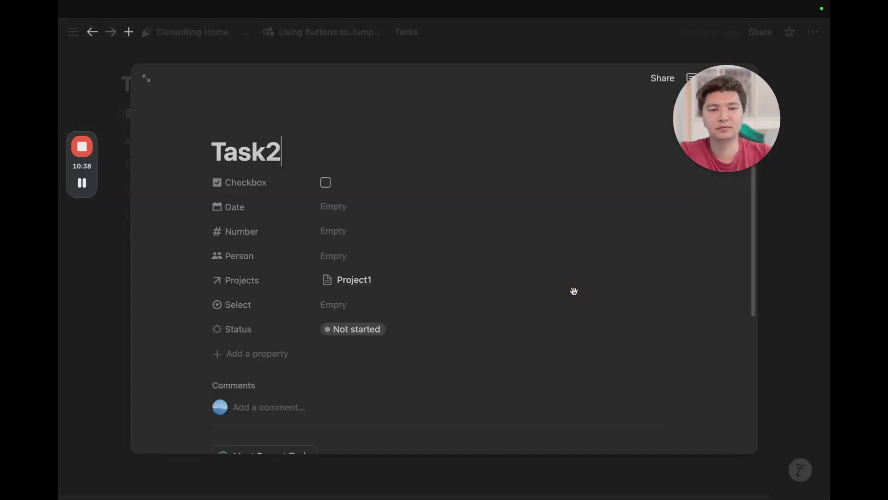
pyautogui.scroll(-3, 614, 296)
pyautogui.click(783, 272)
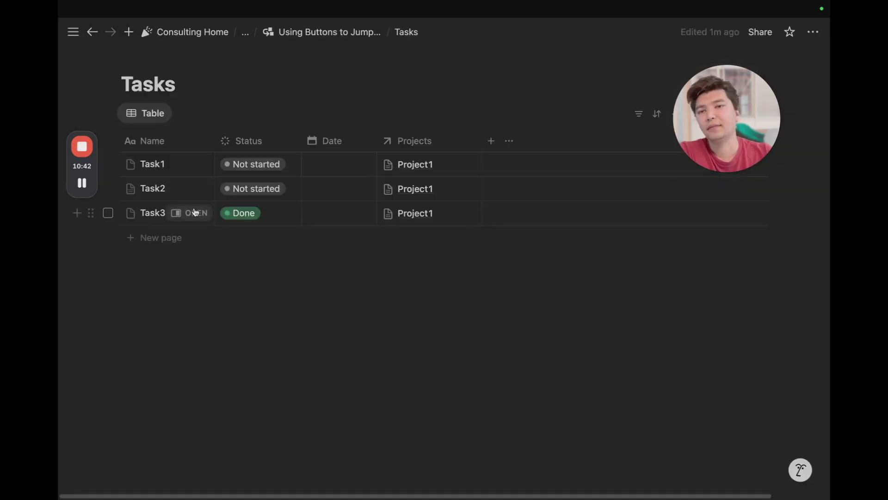
pyautogui.click(195, 212)
pyautogui.scroll(-2, 520, 256)
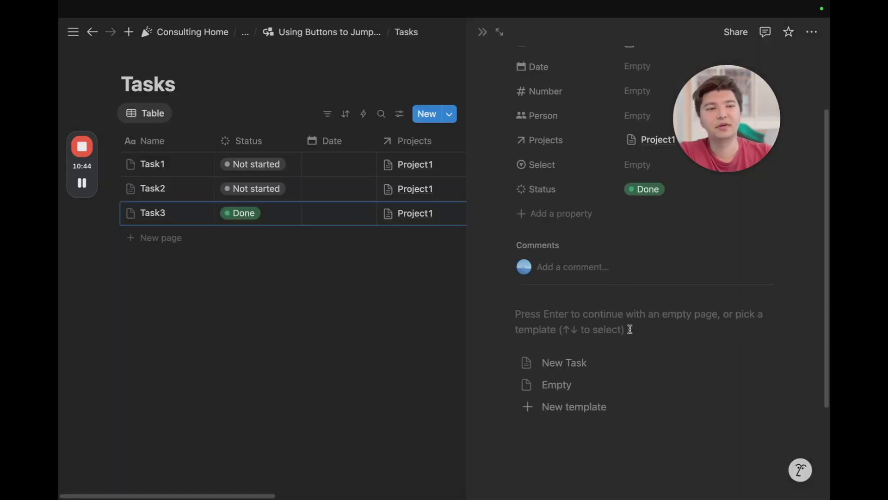
pyautogui.click(483, 32)
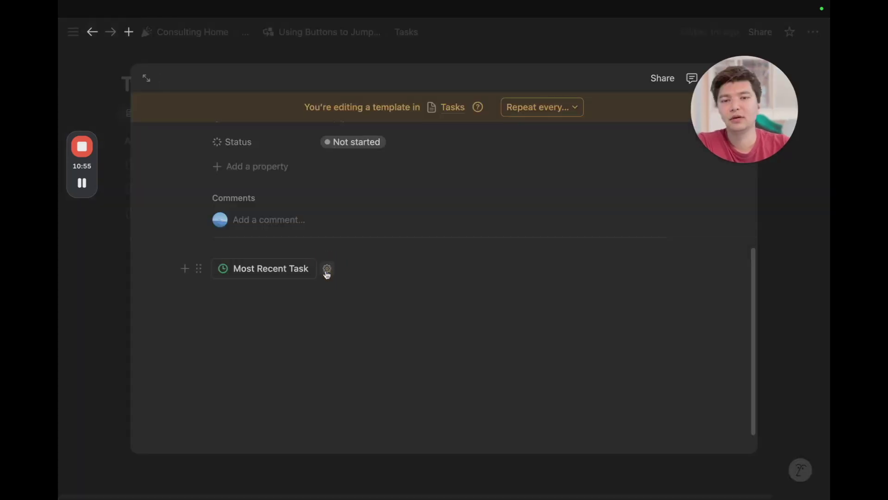
# - Append .first() to the Most Recent variable's formula in the button settings and save
pyautogui.click(327, 269)
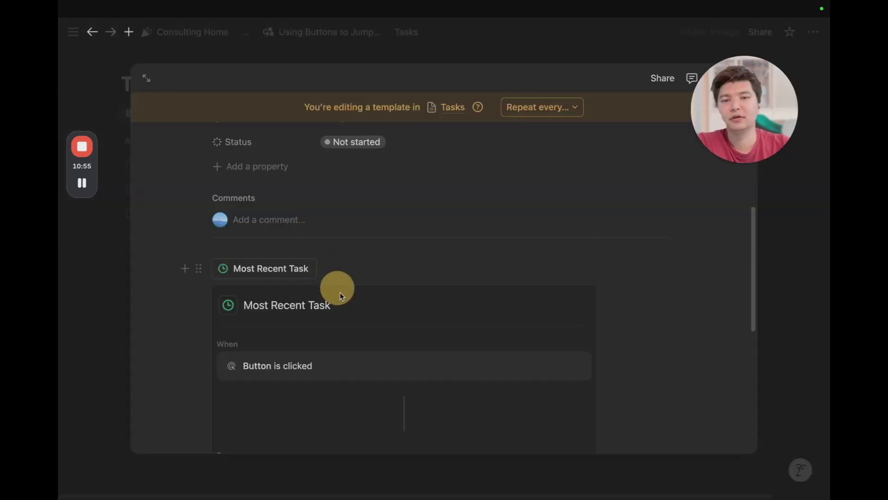
pyautogui.scroll(-5, 343, 300)
pyautogui.click(522, 337)
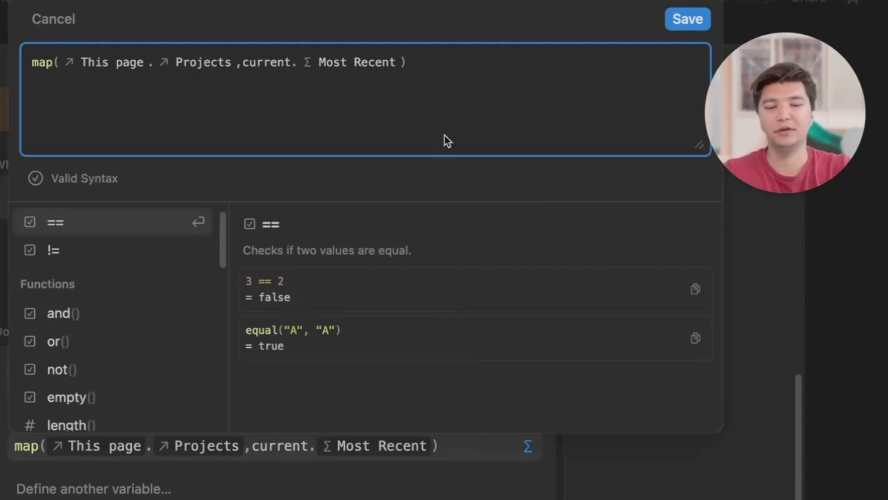
pyautogui.write('.first()')
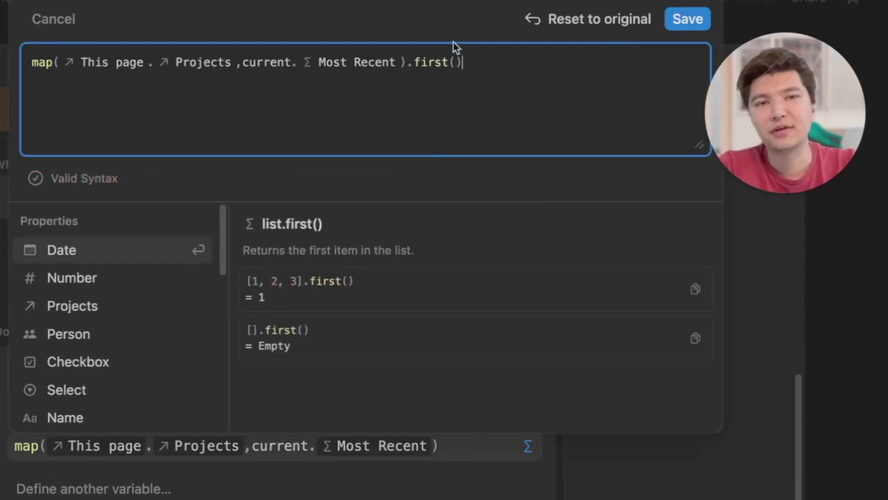
pyautogui.moveTo(461, 62); pyautogui.dragTo(408, 65)
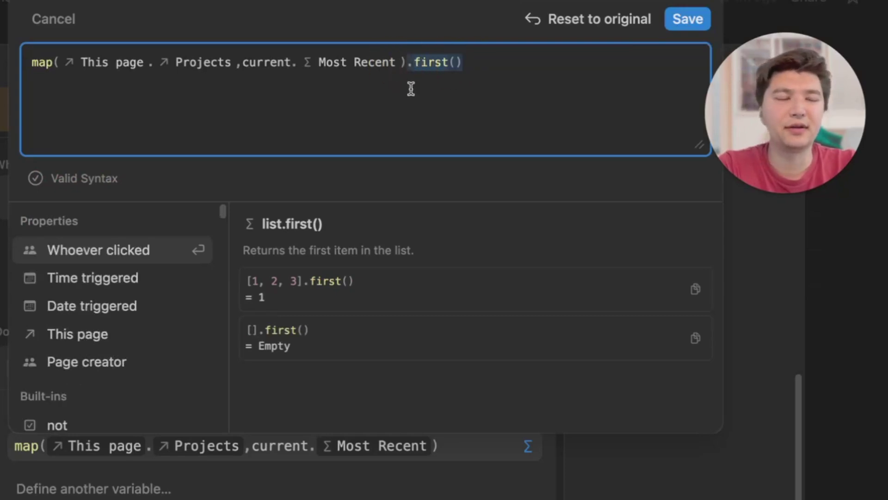
pyautogui.click(412, 95)
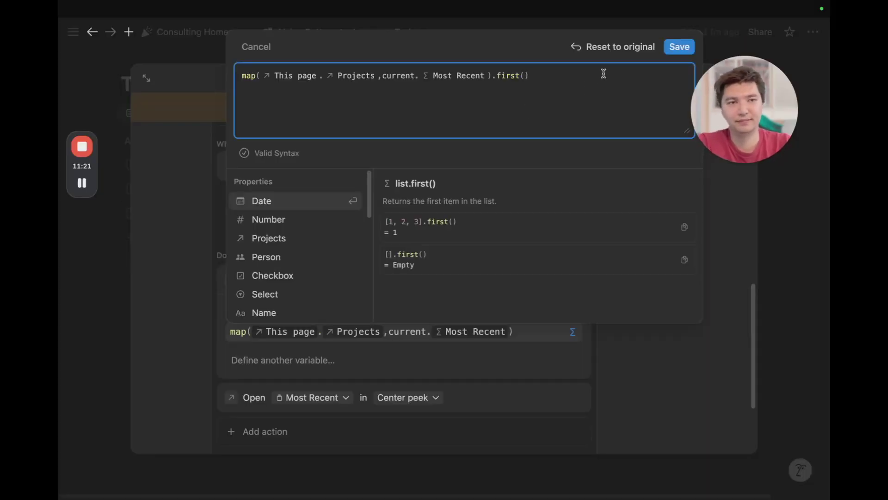
pyautogui.click(688, 19)
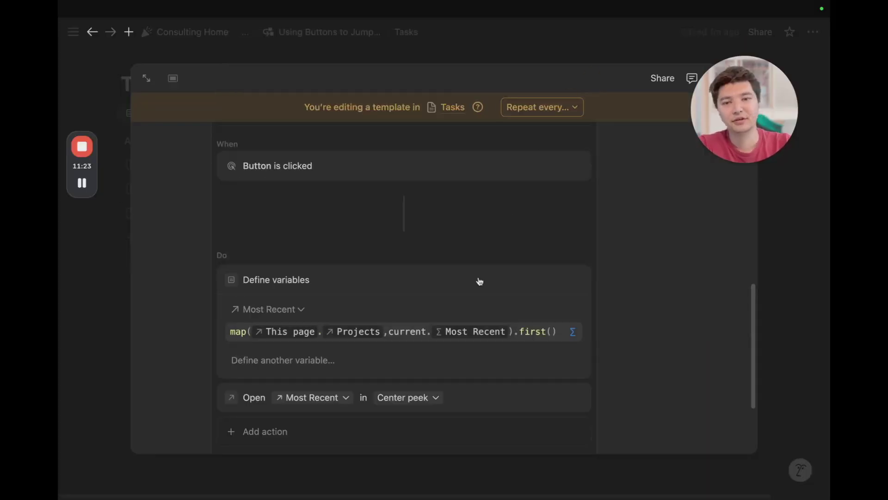
pyautogui.scroll(-3, 328, 386)
pyautogui.click(396, 360)
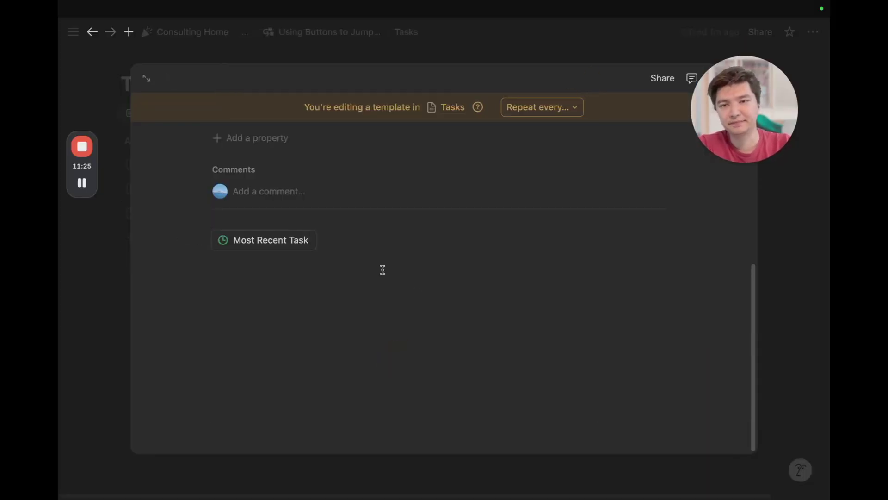
pyautogui.scroll(3, 382, 267)
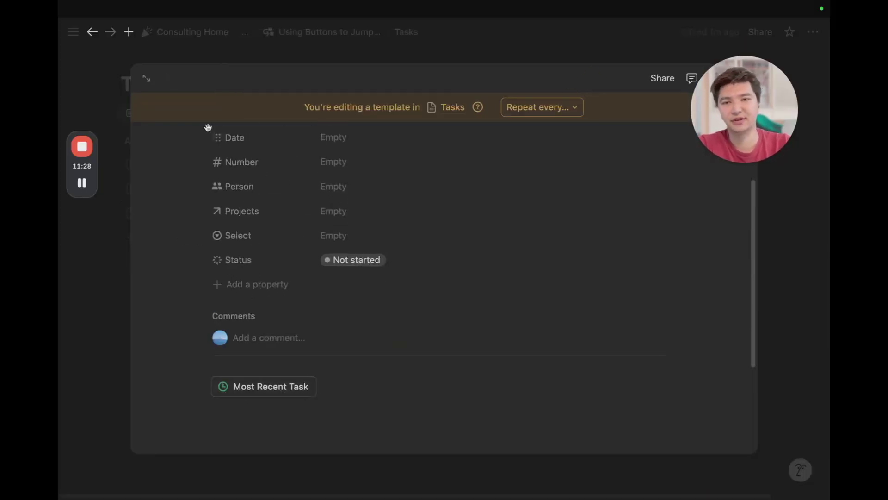
# - Add a Button property to the New Task template, then open the template as a full page
pyautogui.click(252, 284)
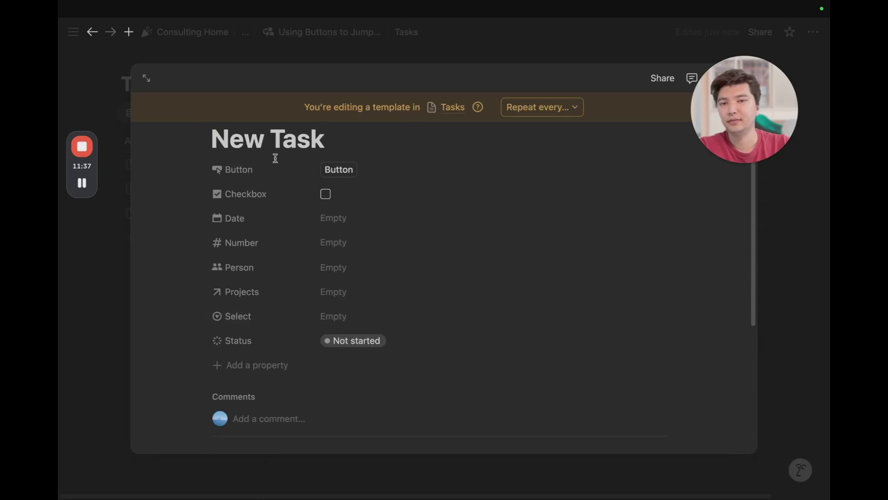
pyautogui.click(245, 170)
pyautogui.click(317, 210)
pyautogui.click(361, 244)
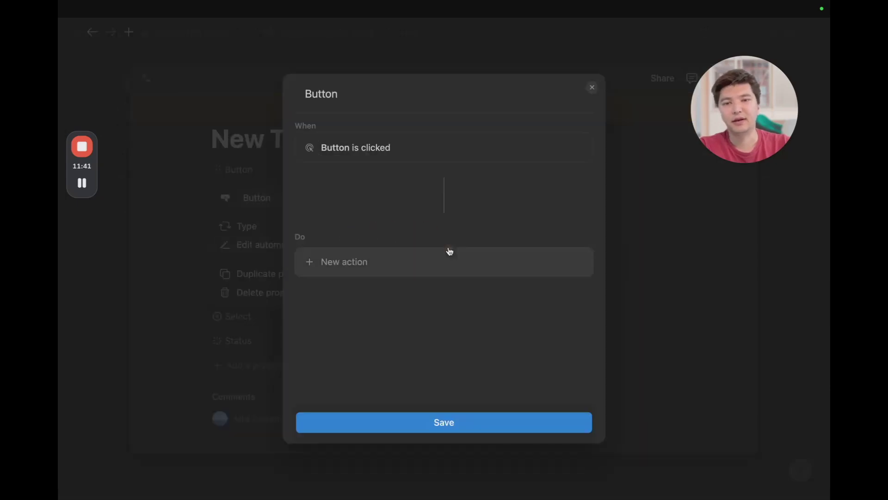
pyautogui.click(591, 87)
pyautogui.click(149, 81)
pyautogui.click(149, 81)
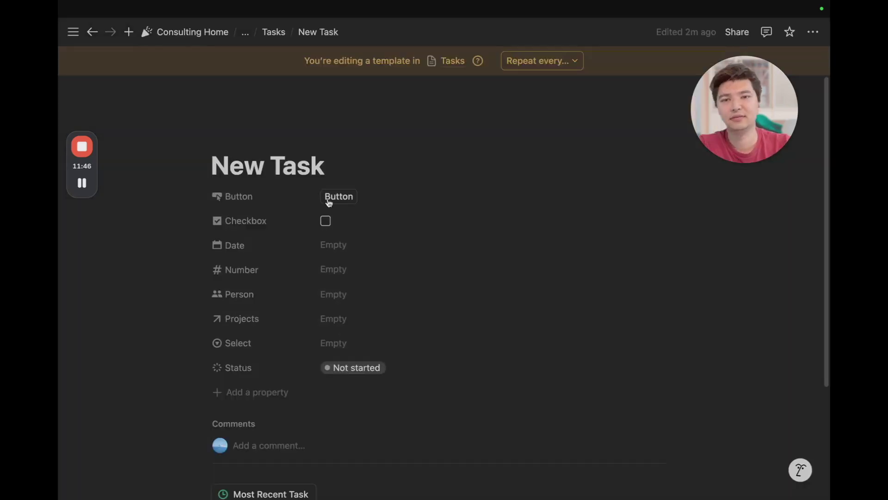
pyautogui.click(813, 32)
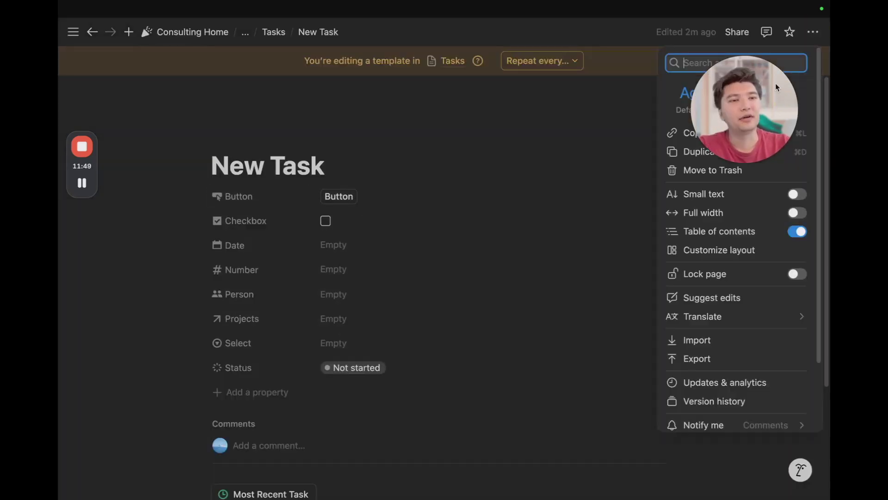
pyautogui.click(705, 256)
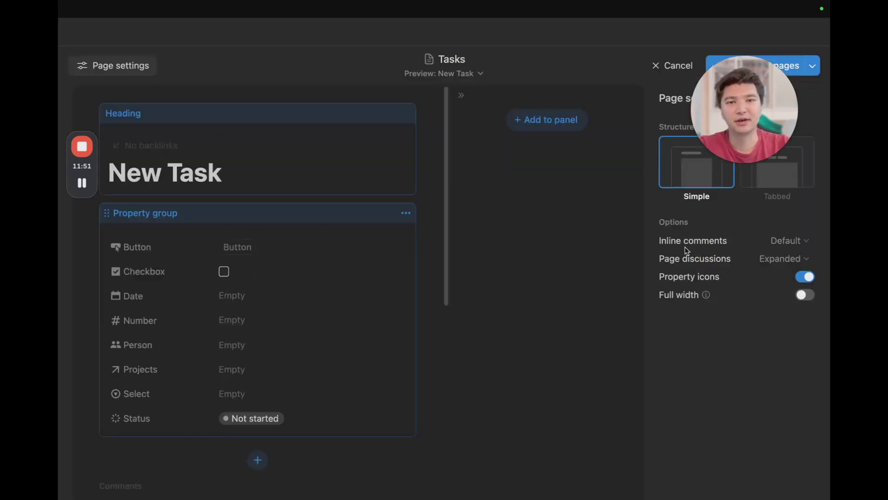
pyautogui.click(365, 233)
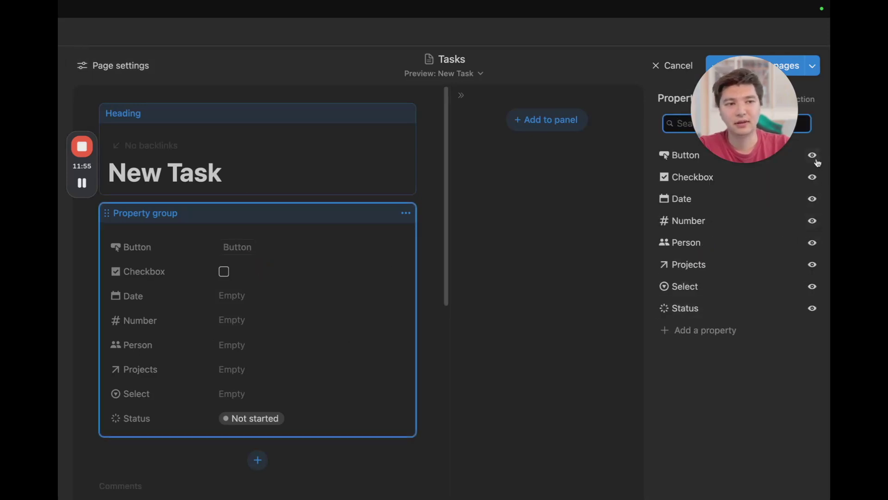
pyautogui.press('Escape')
pyautogui.click(813, 223)
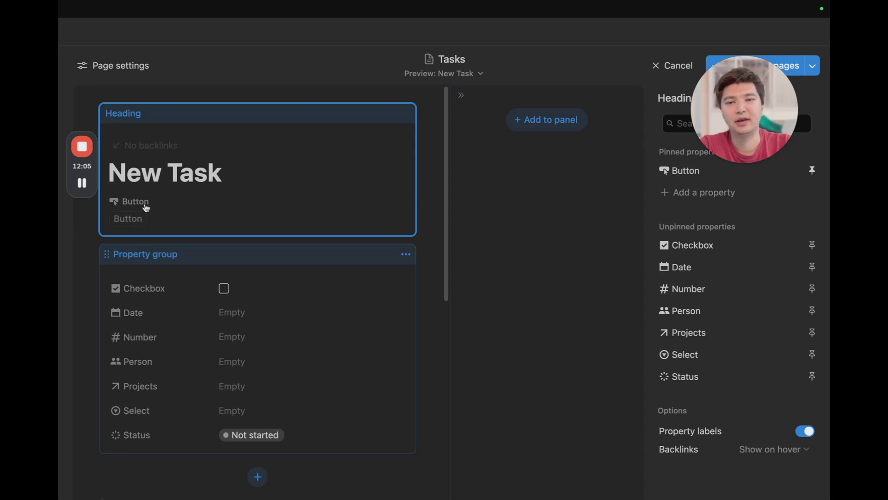
pyautogui.click(812, 171)
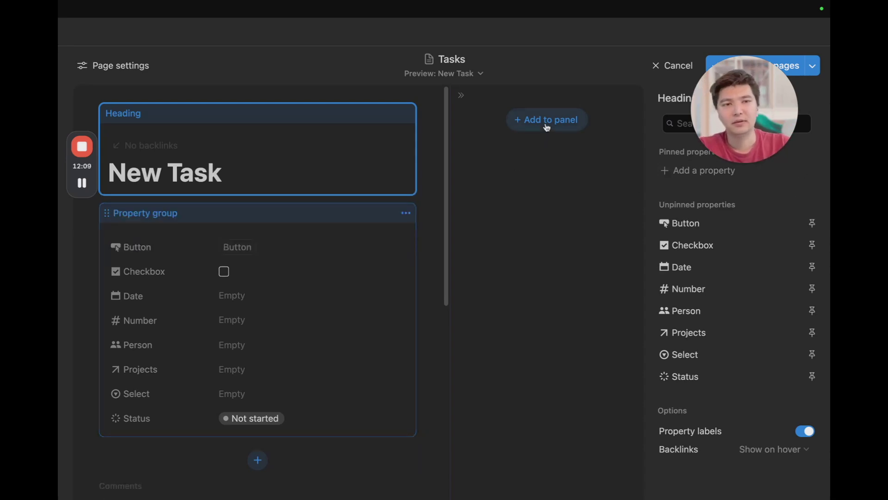
pyautogui.click(547, 119)
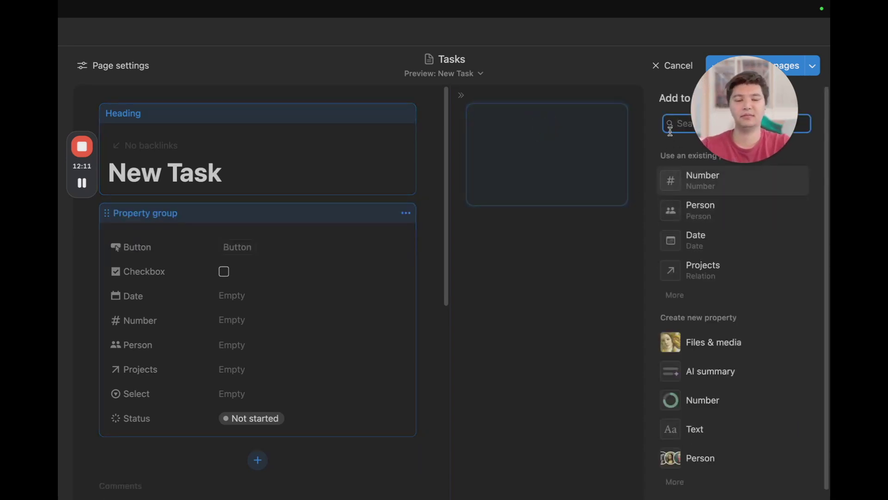
pyautogui.write('button')
pyautogui.click(686, 183)
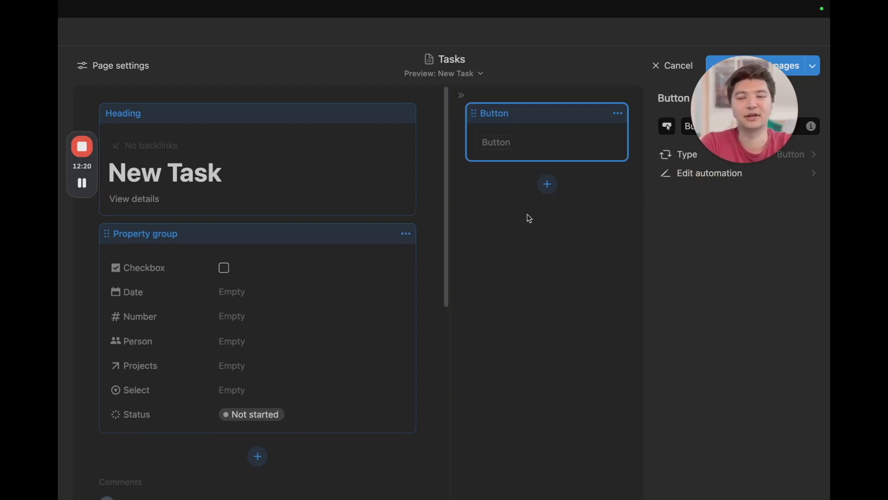
pyautogui.click(679, 65)
pyautogui.click(520, 252)
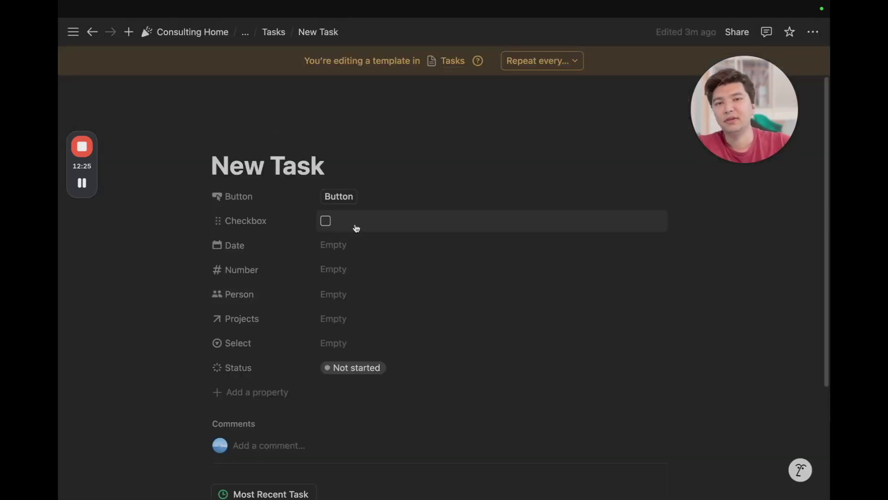
# - Return via breadcrumbs to the parent page and scroll Projects to the Most Recent column
pyautogui.click(273, 38)
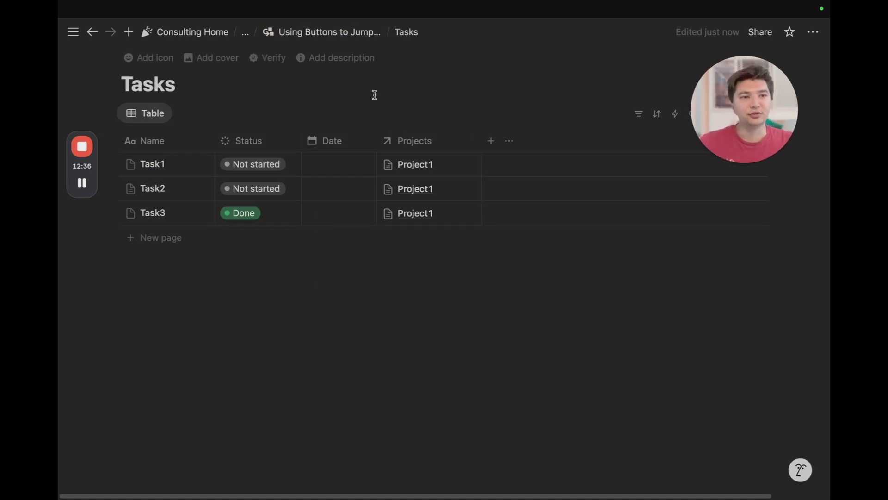
pyautogui.click(329, 31)
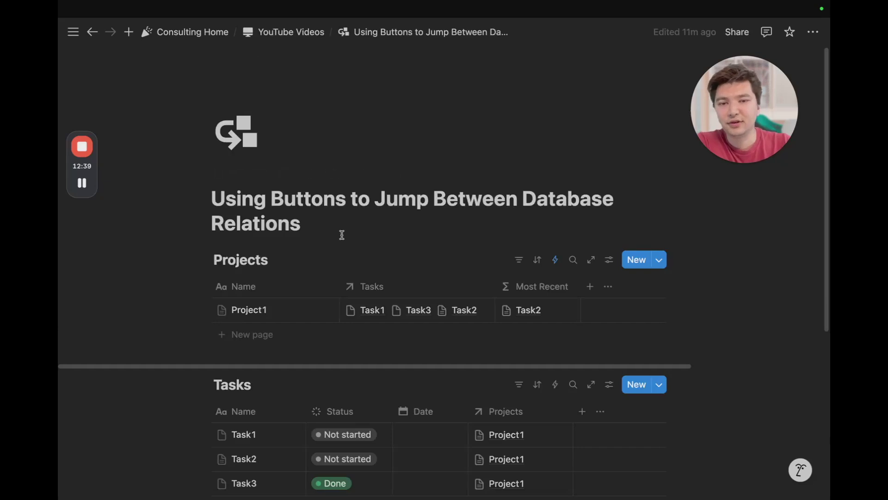
pyautogui.scroll(-3, 329, 220)
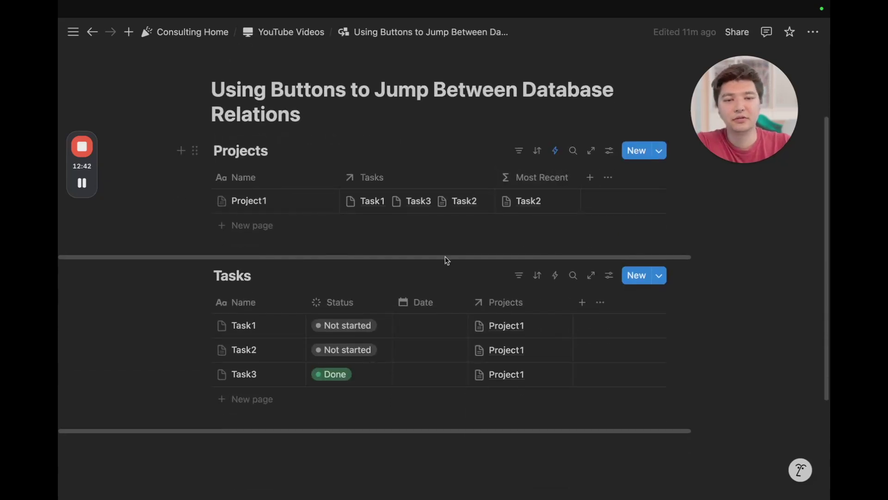
pyautogui.moveTo(445, 256); pyautogui.dragTo(574, 254)
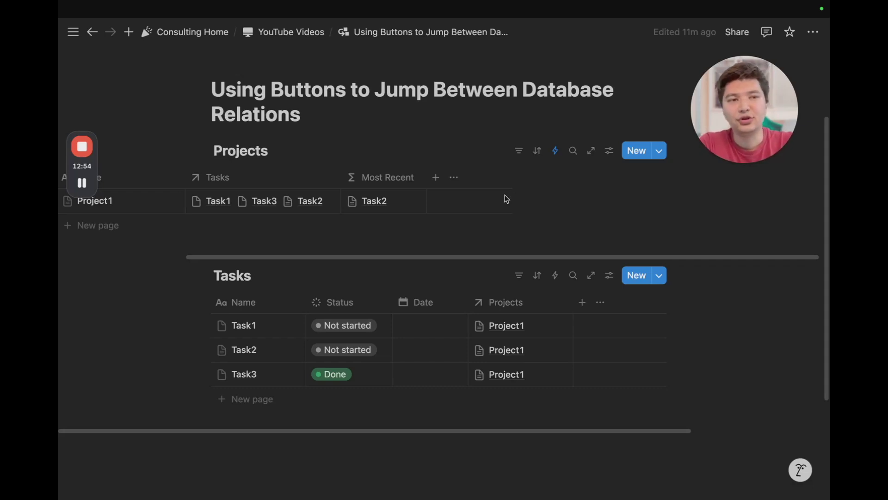
# - Duplicate the Most Recent property into a new column named Next Incomplete
pyautogui.click(389, 178)
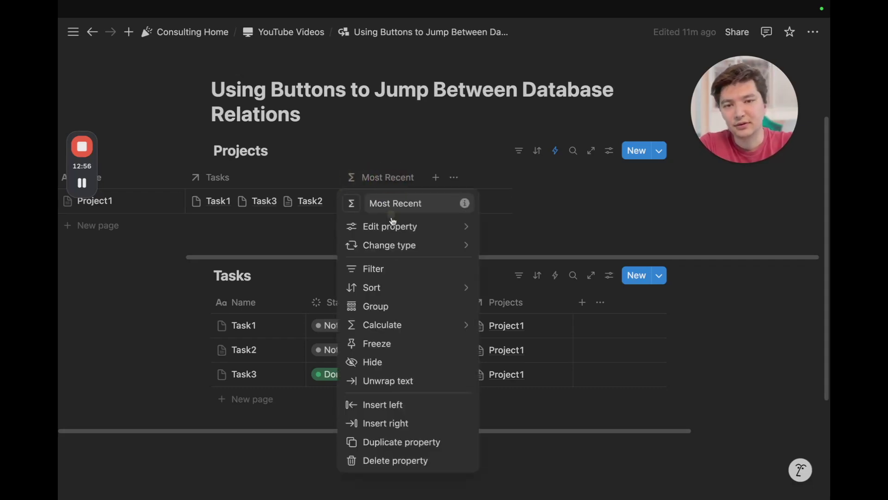
pyautogui.click(400, 441)
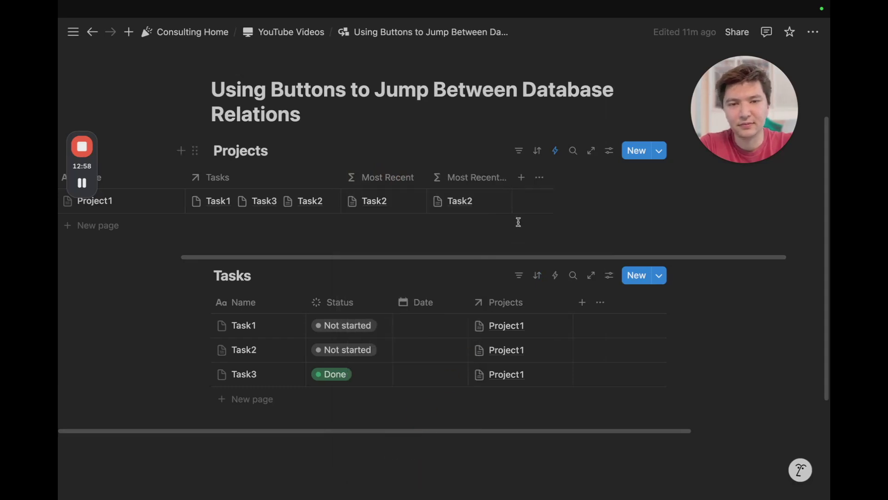
pyautogui.click(487, 186)
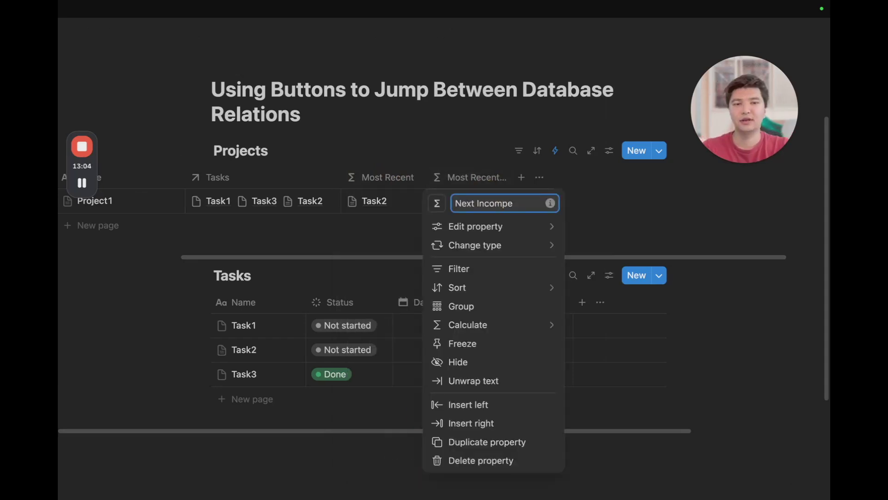
pyautogui.click(511, 173)
pyautogui.click(532, 176)
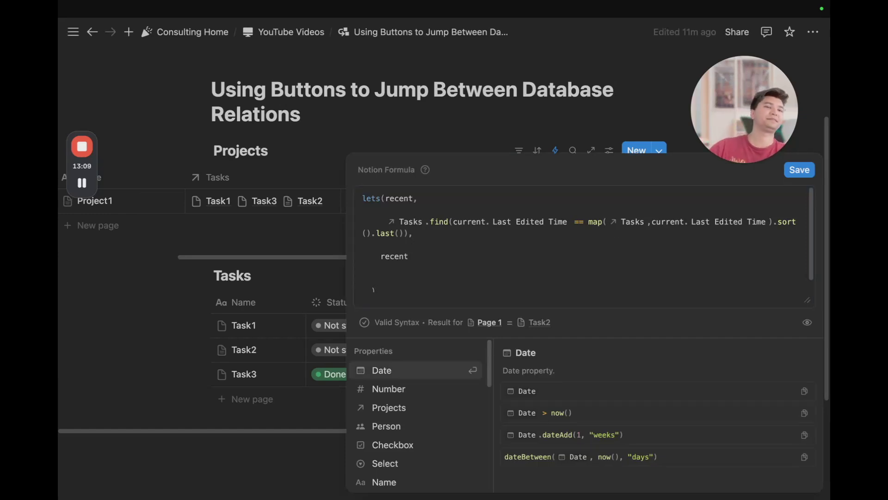
# - Replace the formula's old lookup with Tasks.filter(current.Status != "Done")
pyautogui.tripleClick(373, 222)
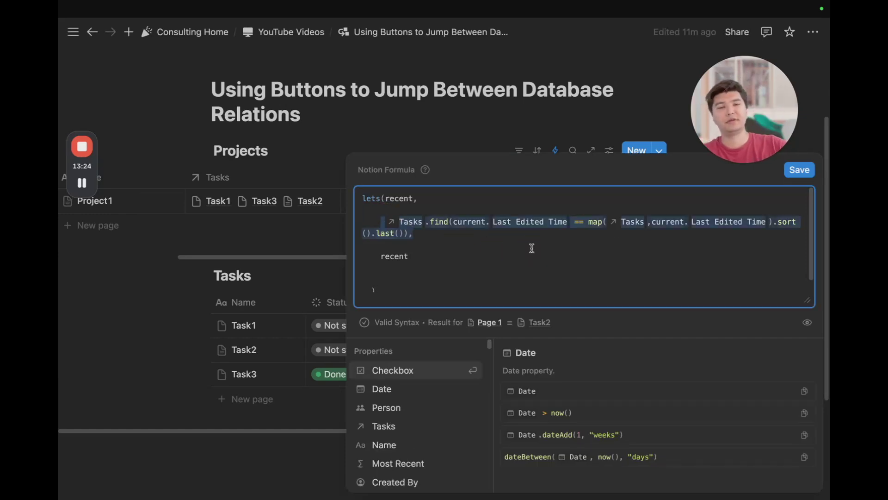
pyautogui.click(419, 232)
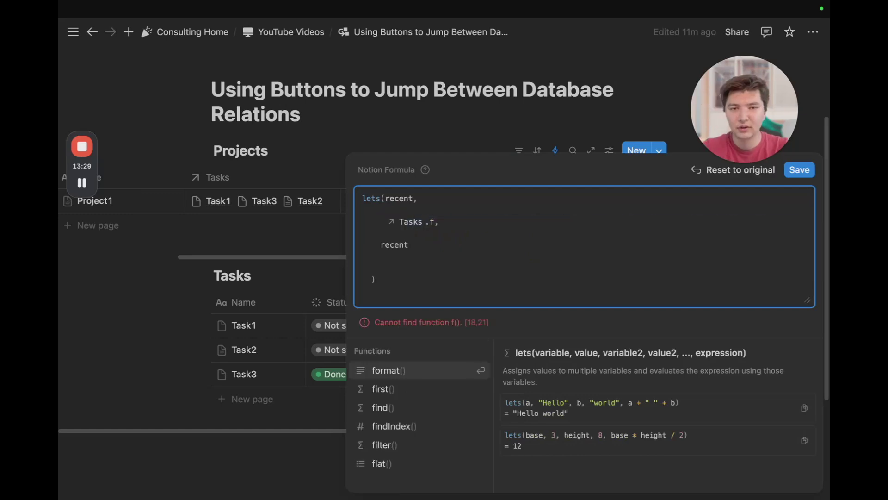
pyautogui.press('BackSpace')
pyautogui.press('BackSpace')
pyautogui.press('BackSpace')
pyautogui.press('BackSpace')
pyautogui.press('BackSpace')
pyautogui.press('BackSpace')
pyautogui.press('BackSpace')
pyautogui.press('BackSpace')
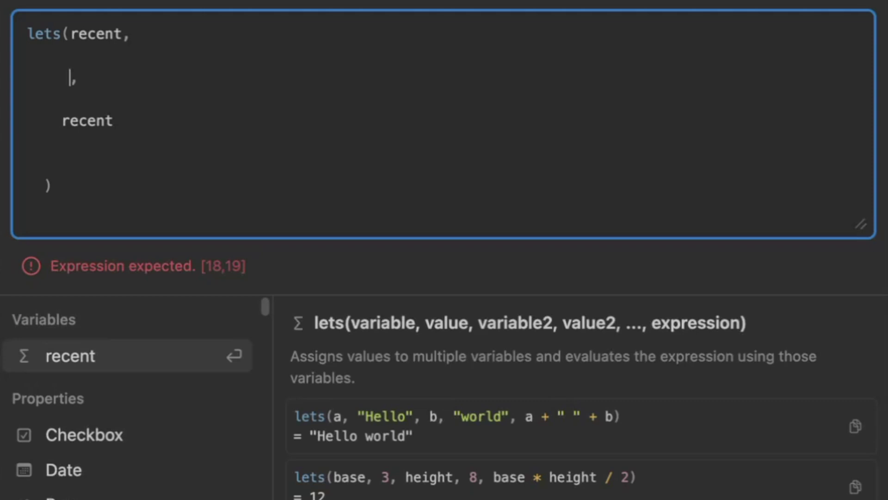
pyautogui.write('task')
pyautogui.click(155, 359)
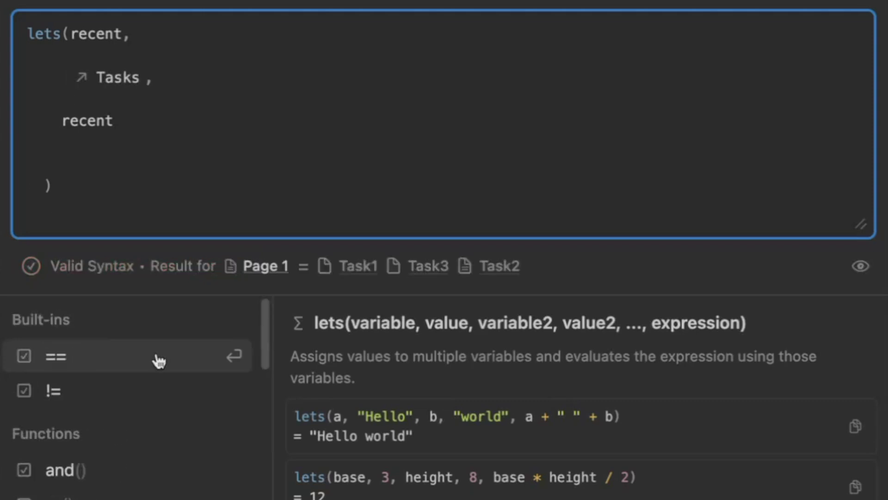
pyautogui.write('.filter(')
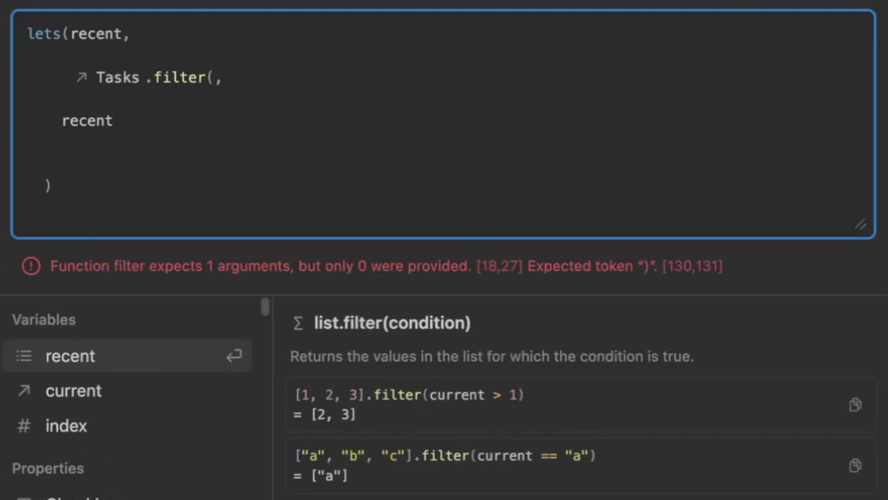
pyautogui.write('current.')
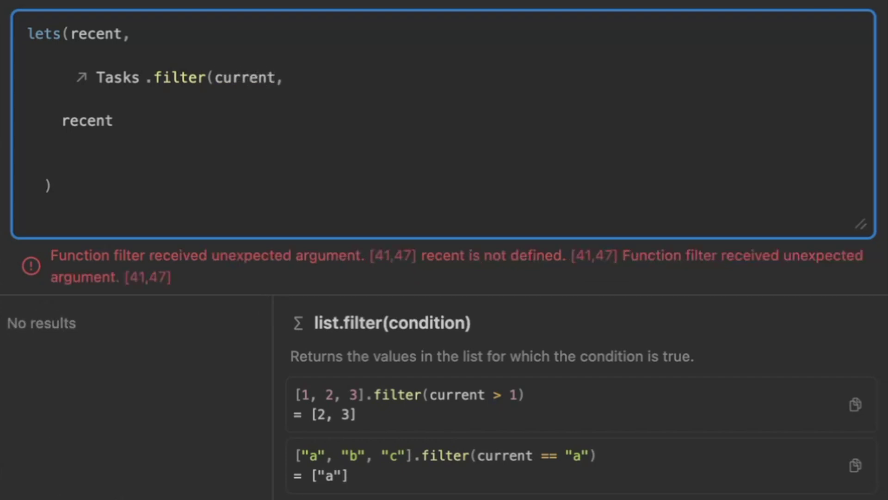
pyautogui.write('s')
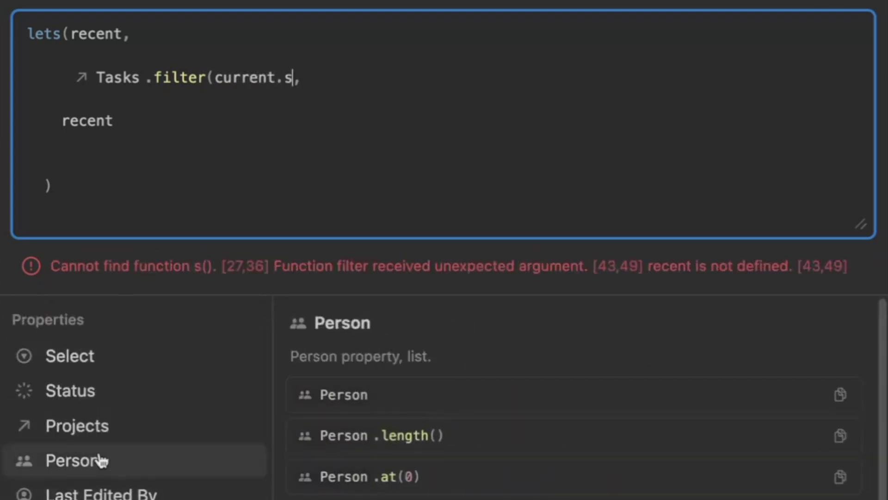
pyautogui.write('t')
pyautogui.press('Return')
pyautogui.write('==')
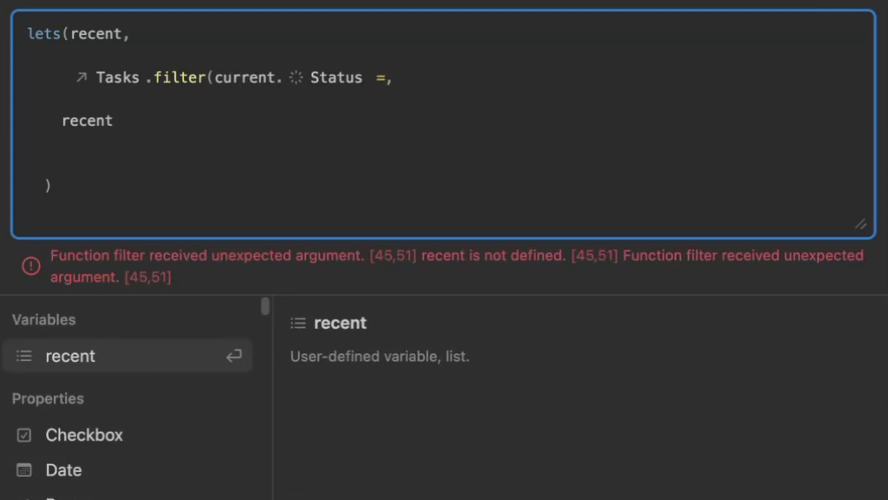
pyautogui.write('!=')
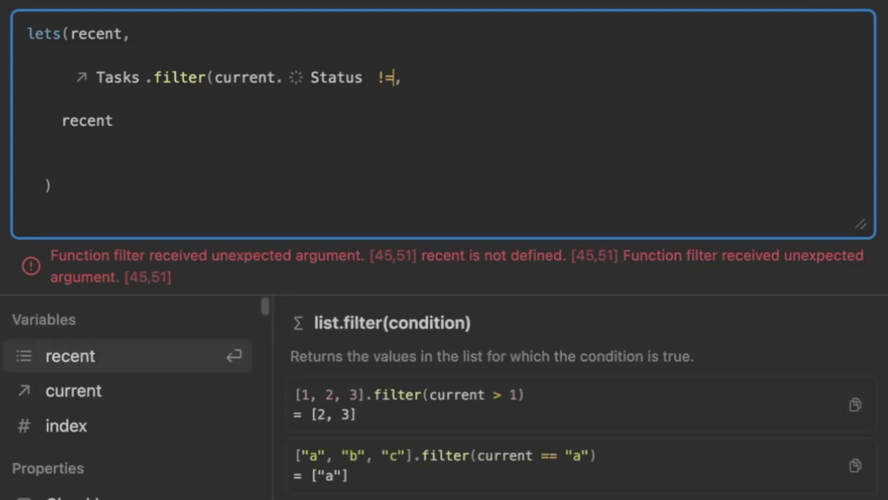
pyautogui.write('"Do')
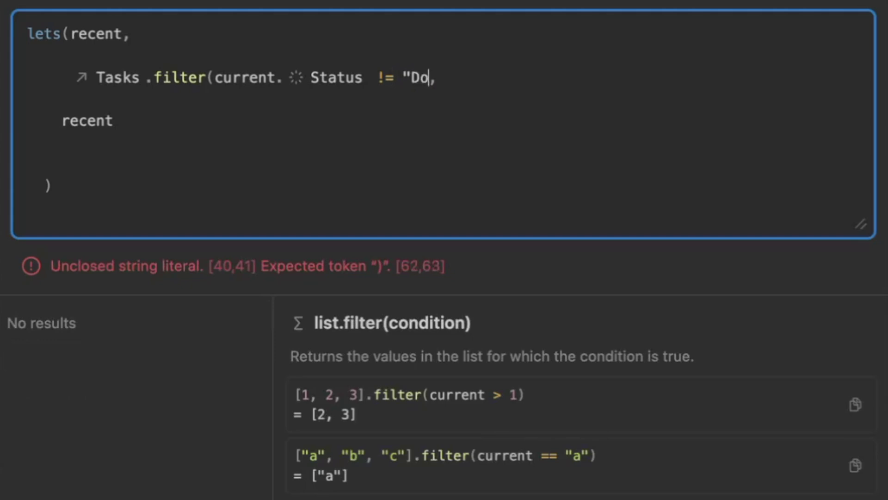
pyautogui.write('ne")')
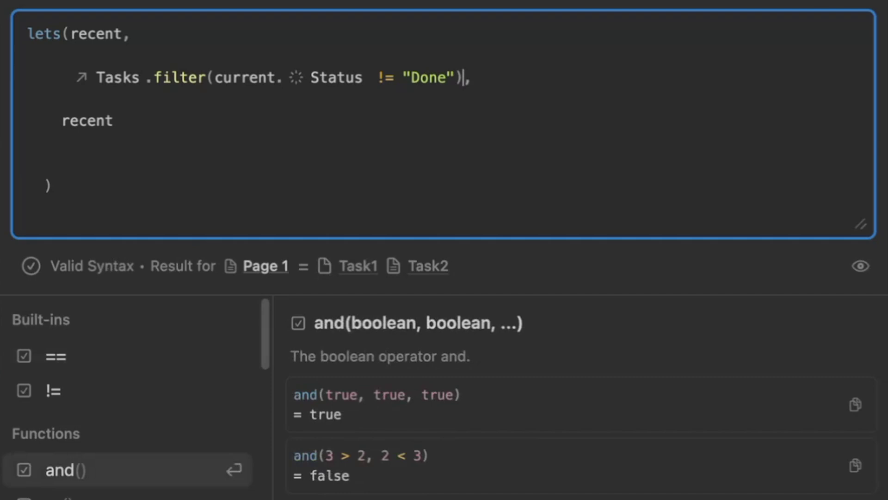
# - Append .first() to the Tasks filter so the formula returns the first incomplete task
pyautogui.moveTo(312, 267); pyautogui.dragTo(34, 269)
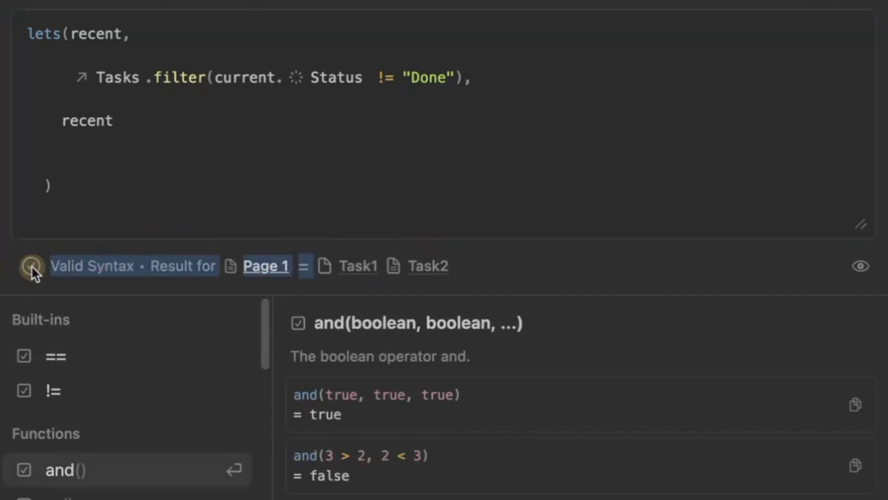
pyautogui.click(33, 273)
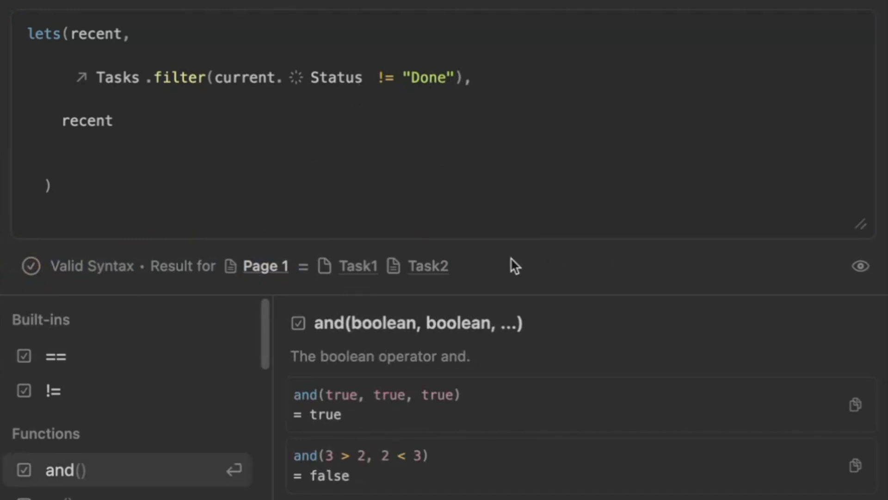
pyautogui.click(464, 57)
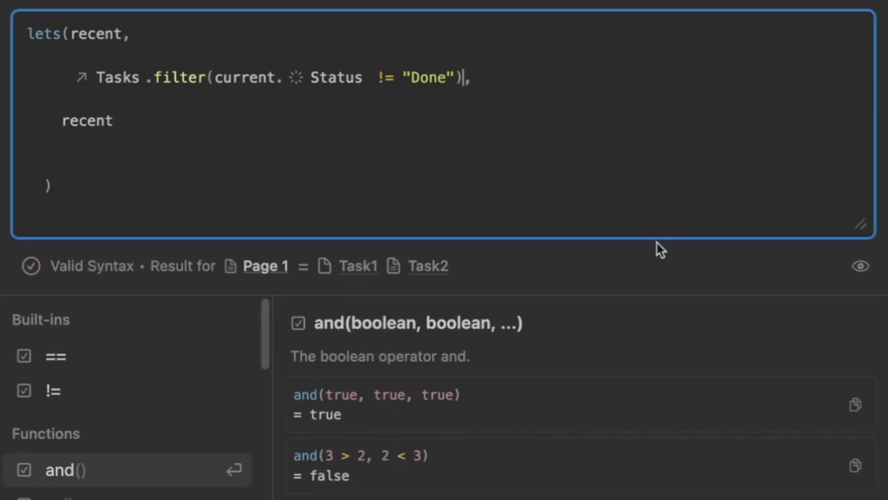
pyautogui.write('.first(')
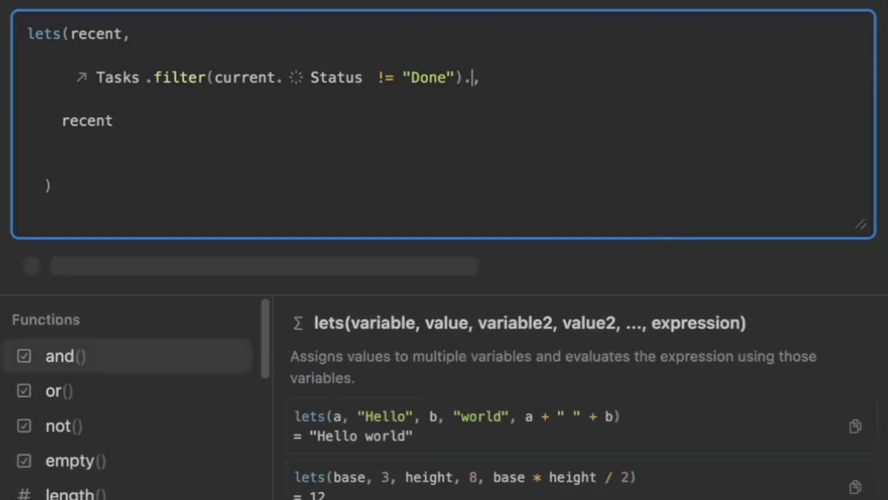
pyautogui.write(')')
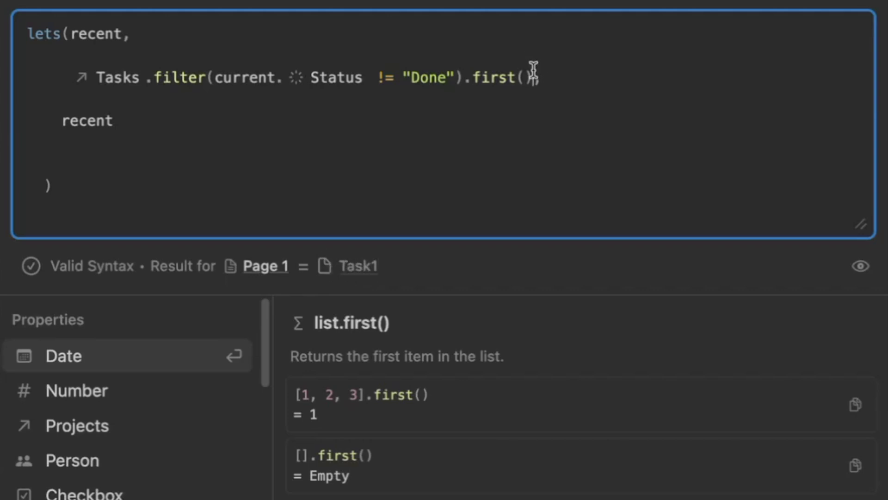
pyautogui.moveTo(531, 73); pyautogui.dragTo(462, 73)
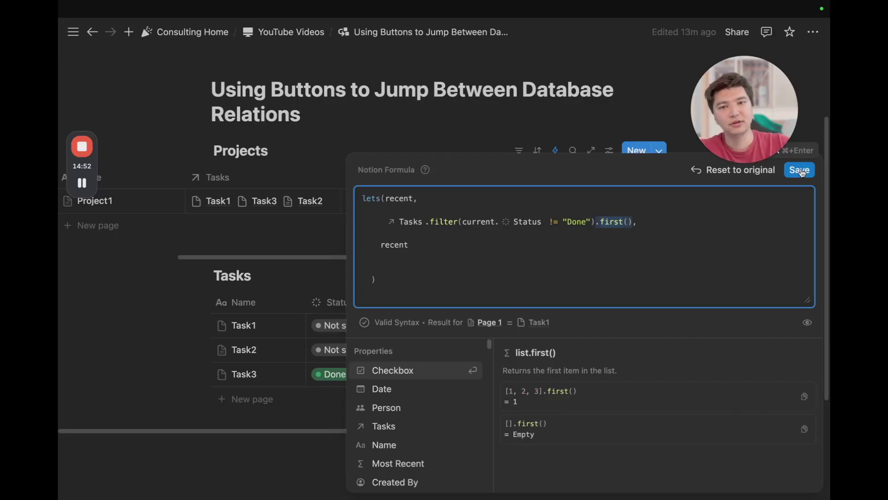
# - Save the Next Incomplete formula and duplicate the Most Recent Task button in the Project Template
pyautogui.press('Escape')
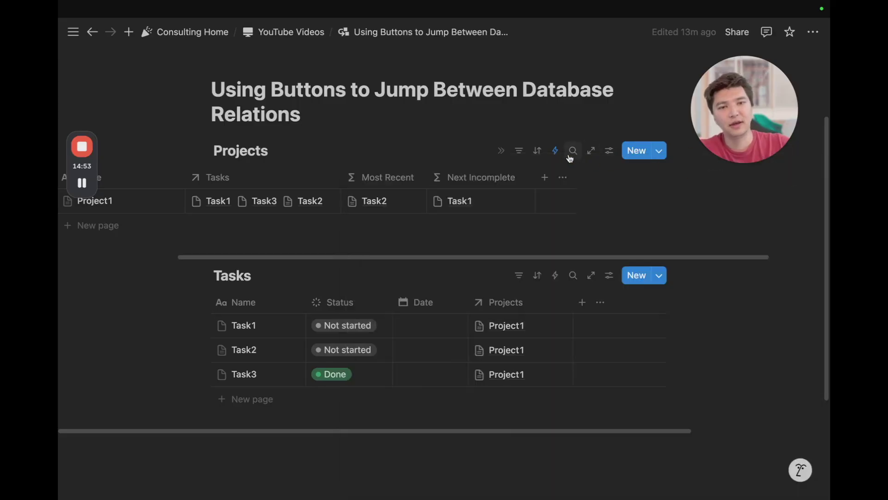
pyautogui.click(659, 150)
pyautogui.click(810, 195)
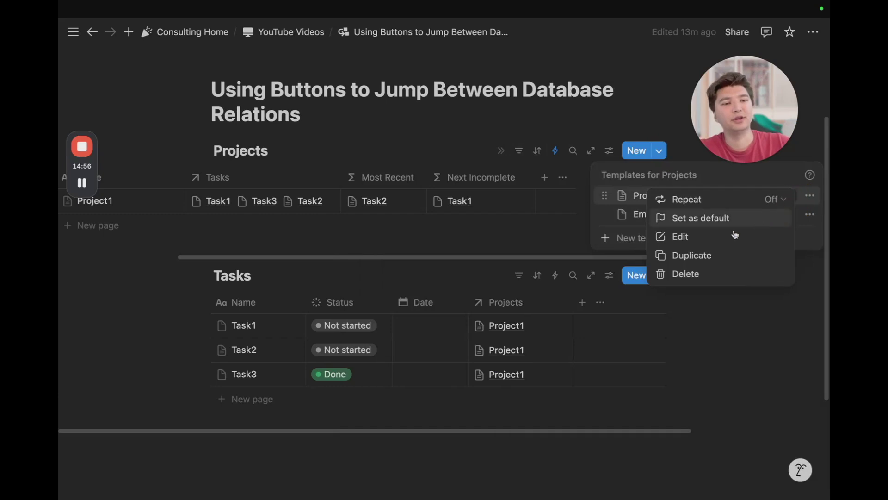
pyautogui.click(672, 235)
pyautogui.click(200, 268)
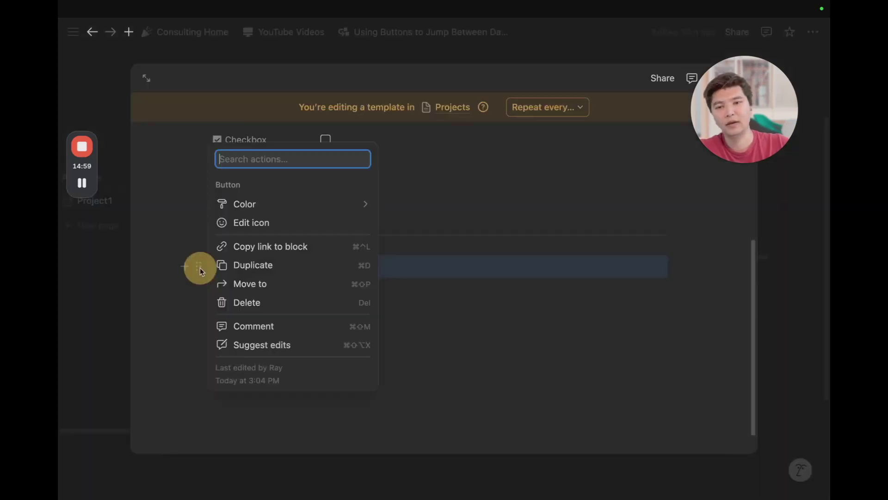
pyautogui.click(259, 264)
pyautogui.click(332, 290)
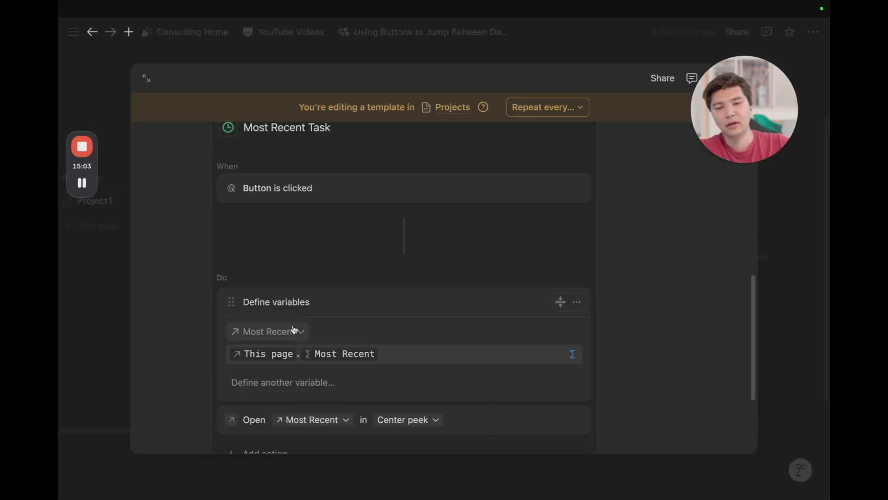
pyautogui.scroll(-1, 294, 329)
# - Point the copied button's variable at Next Incomplete, save it, and close the template editor
pyautogui.click(400, 322)
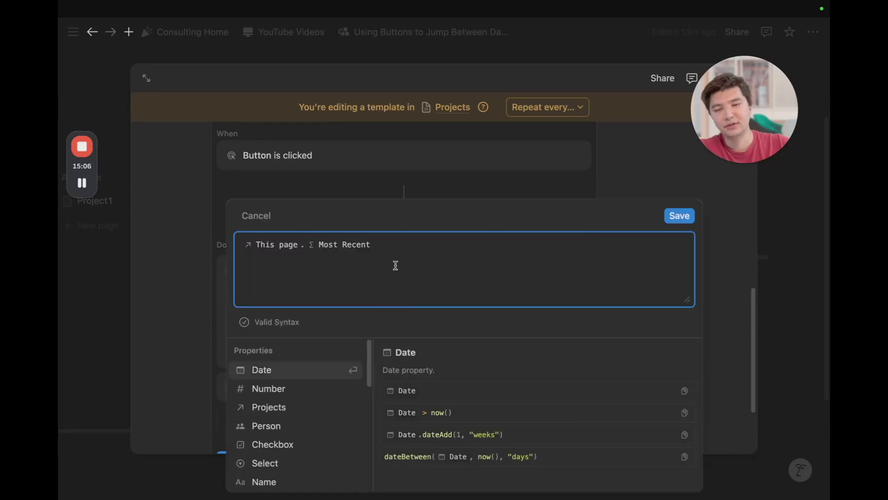
pyautogui.press('BackSpace')
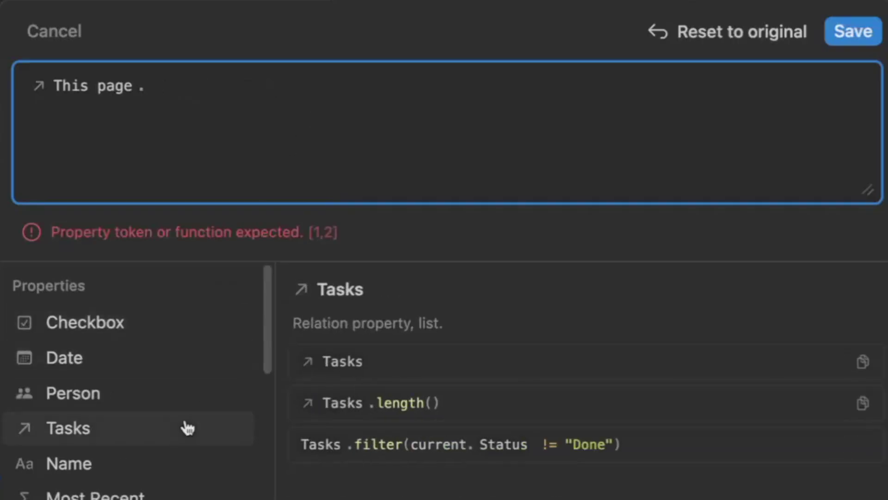
pyautogui.scroll(-2, 183, 426)
pyautogui.click(150, 471)
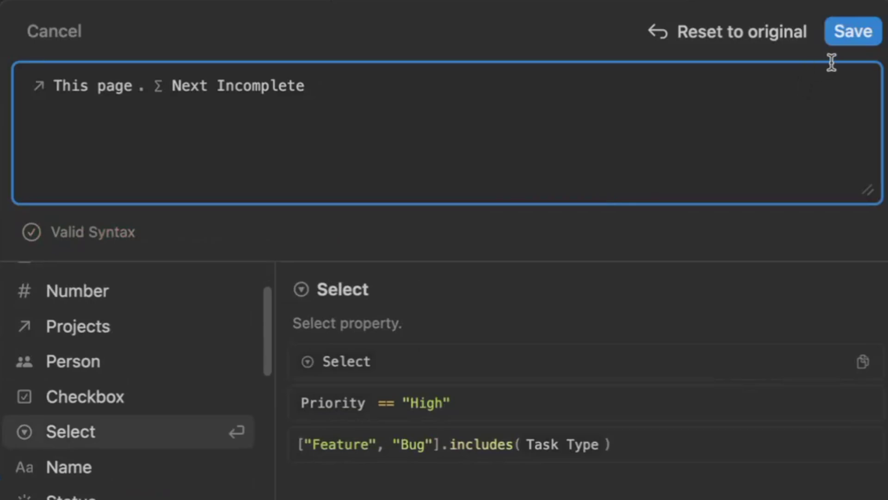
pyautogui.click(853, 32)
pyautogui.scroll(-2, 505, 280)
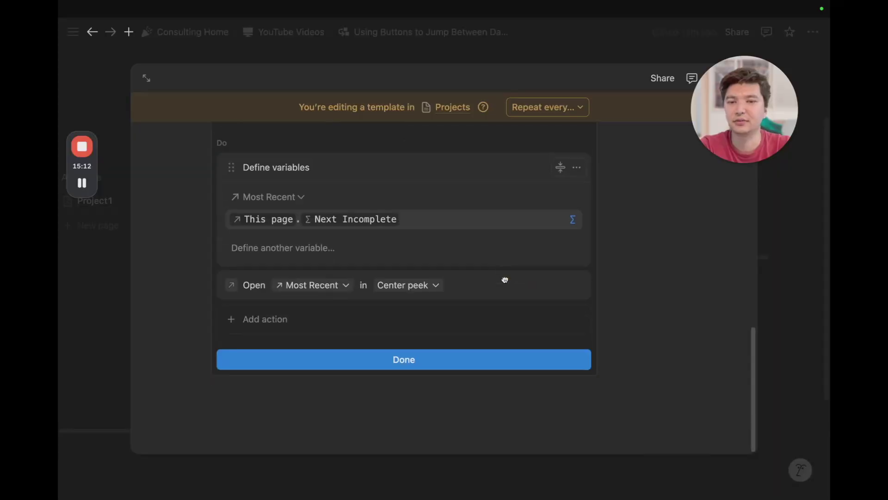
pyautogui.click(426, 359)
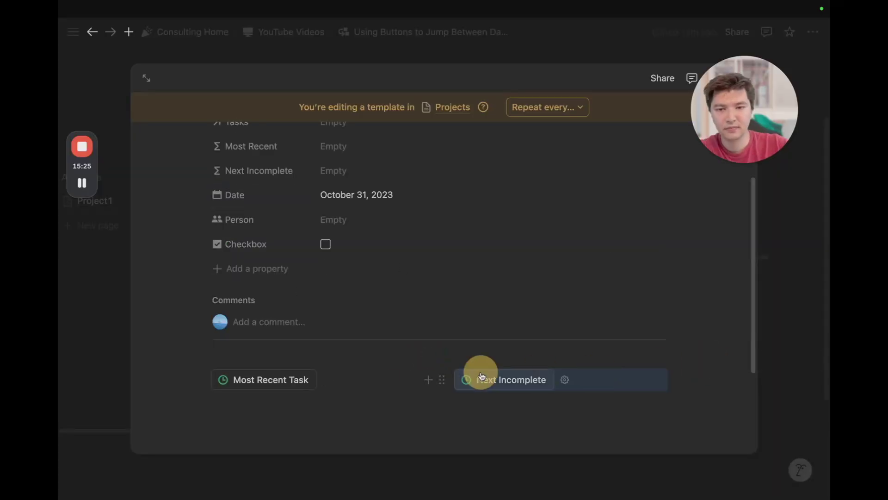
pyautogui.click(807, 246)
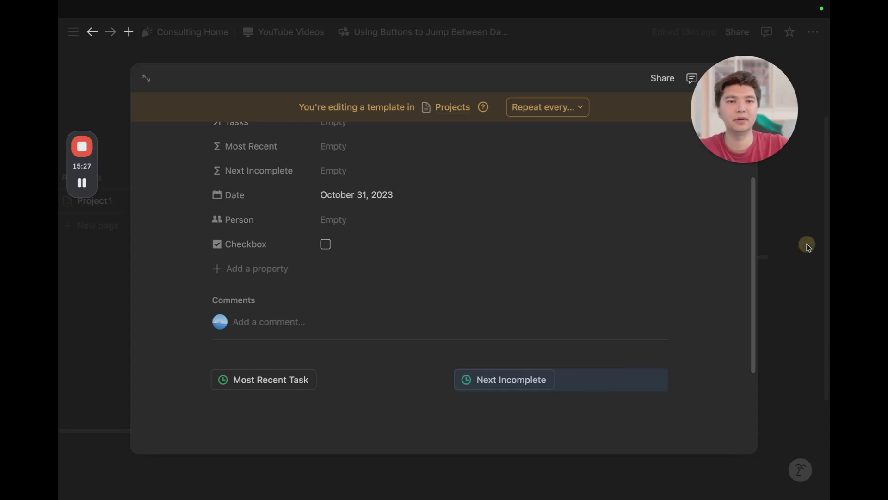
# - Delete Project1's outdated buttons and reapply the Project Template to it
pyautogui.click(188, 204)
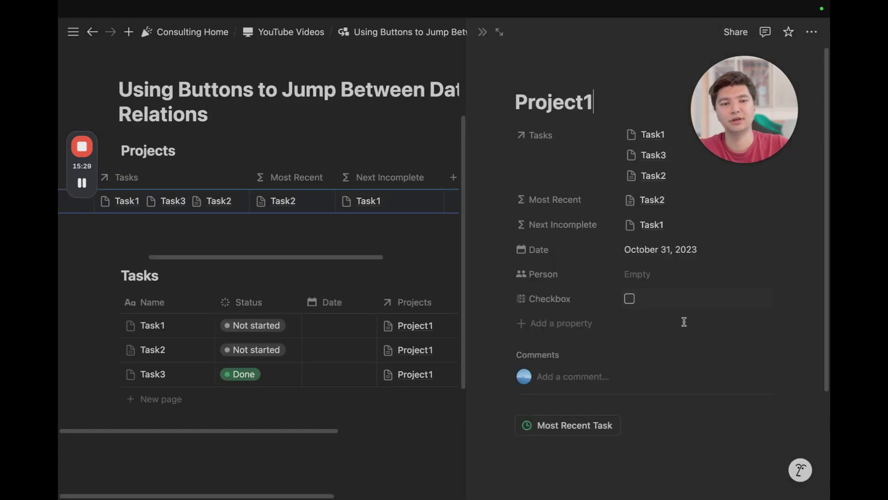
pyautogui.scroll(-2, 684, 321)
pyautogui.click(659, 396)
pyautogui.press('Escape')
pyautogui.press('Delete')
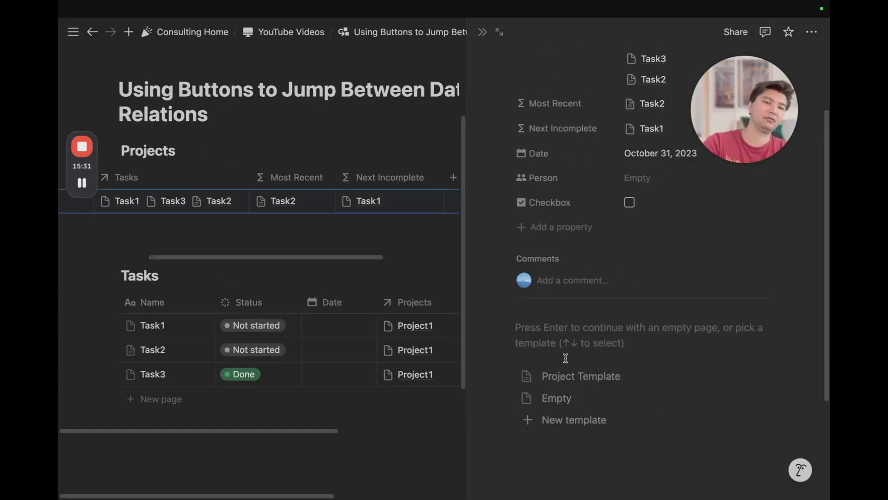
pyautogui.click(573, 373)
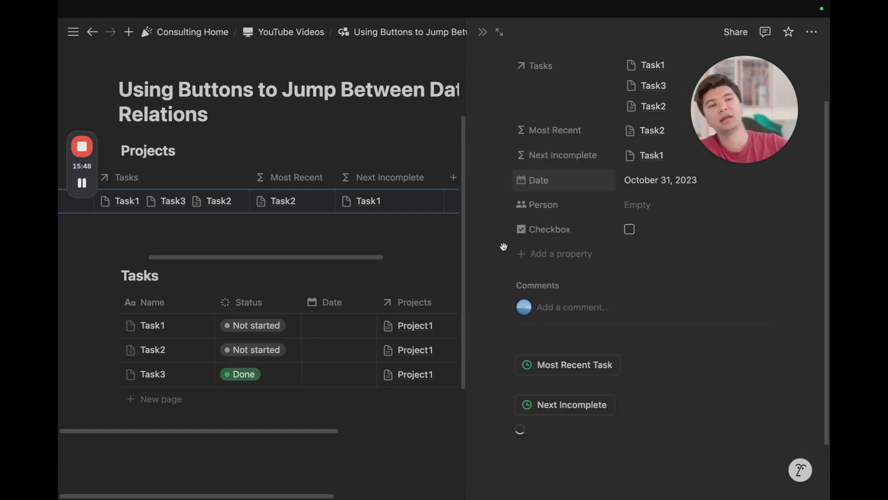
pyautogui.scroll(-3, 660, 391)
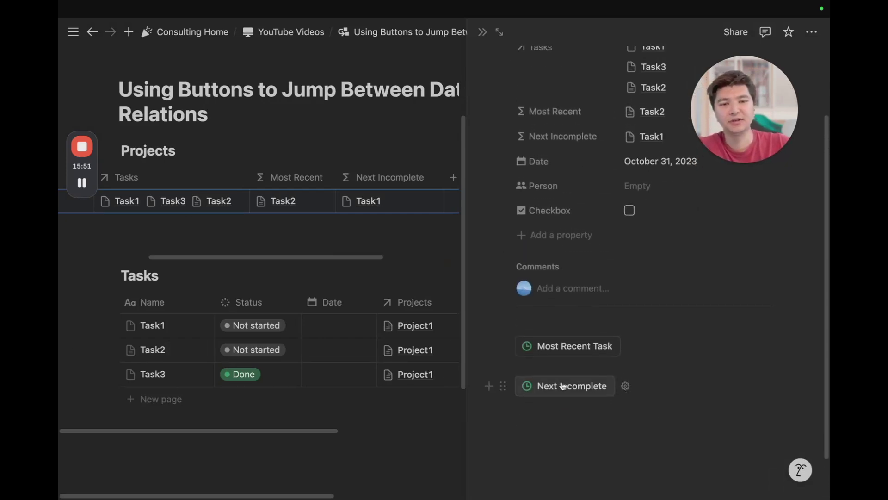
# - Test the Next Incomplete button, which opens Task1, then close it
pyautogui.click(563, 386)
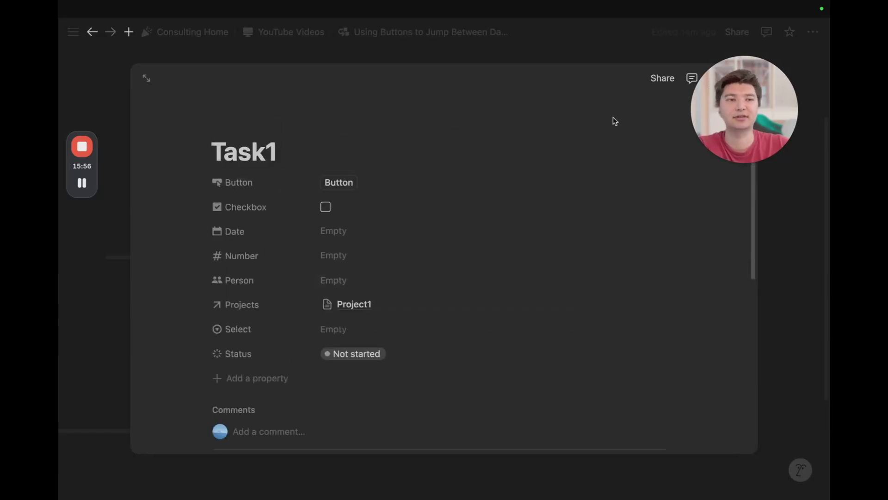
pyautogui.click(799, 226)
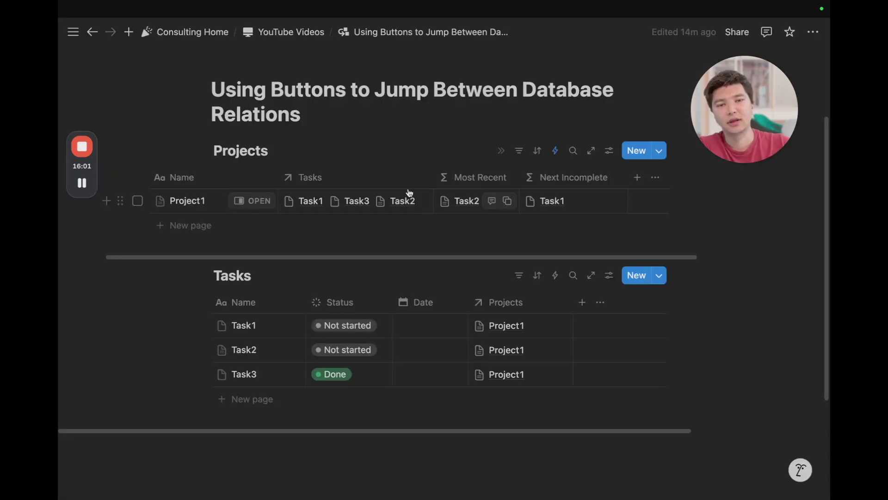
pyautogui.click(576, 176)
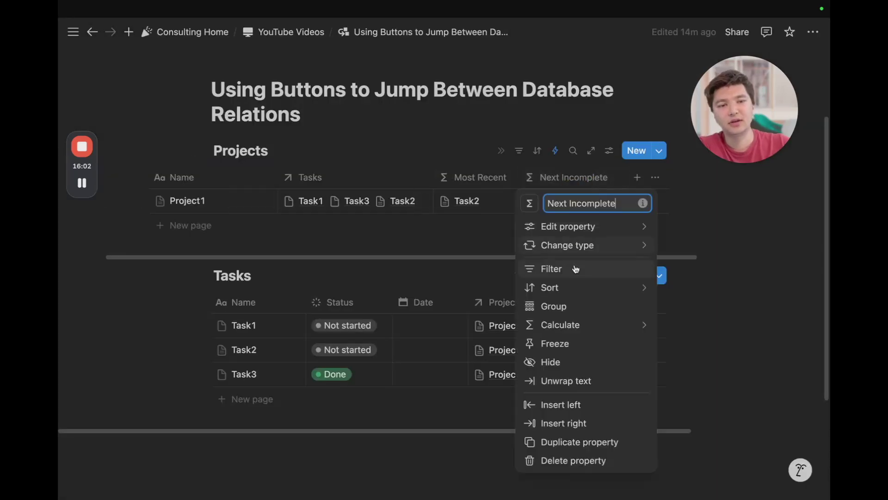
# - Duplicate the Next Incomplete property into a Next Incomplete (1) column
pyautogui.click(581, 440)
pyautogui.moveTo(572, 258); pyautogui.dragTo(592, 257)
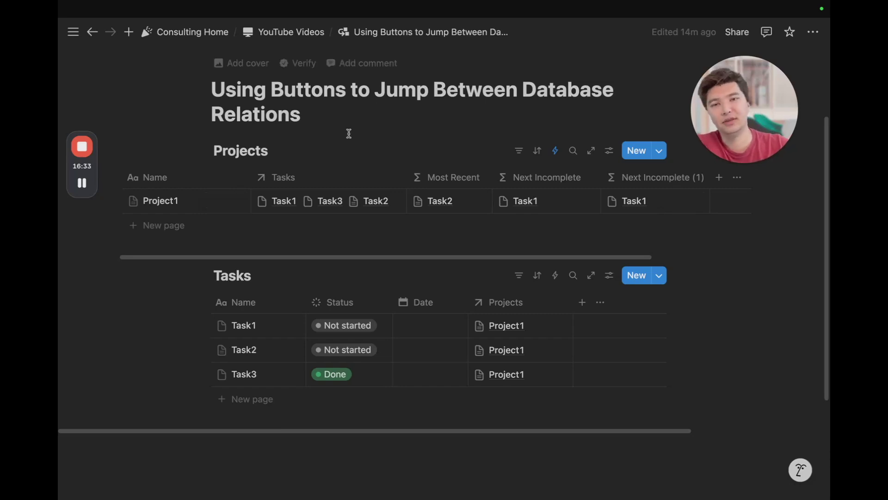
pyautogui.scroll(-1, 412, 183)
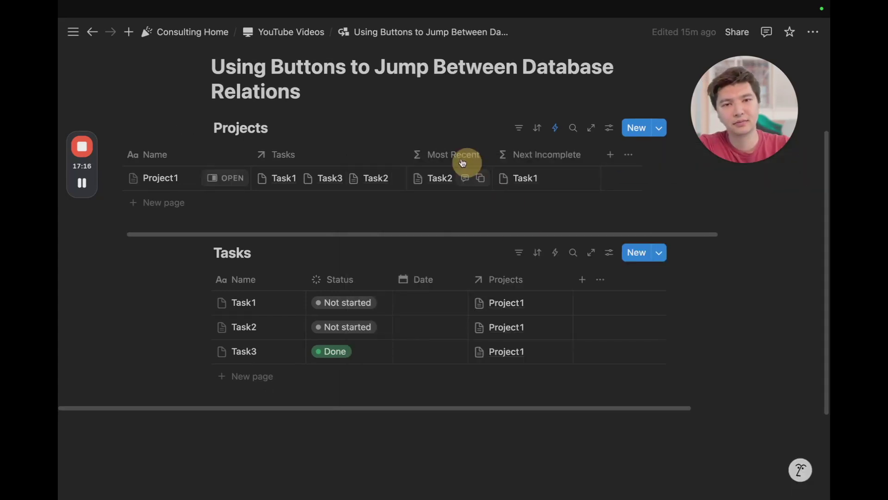
pyautogui.click(466, 157)
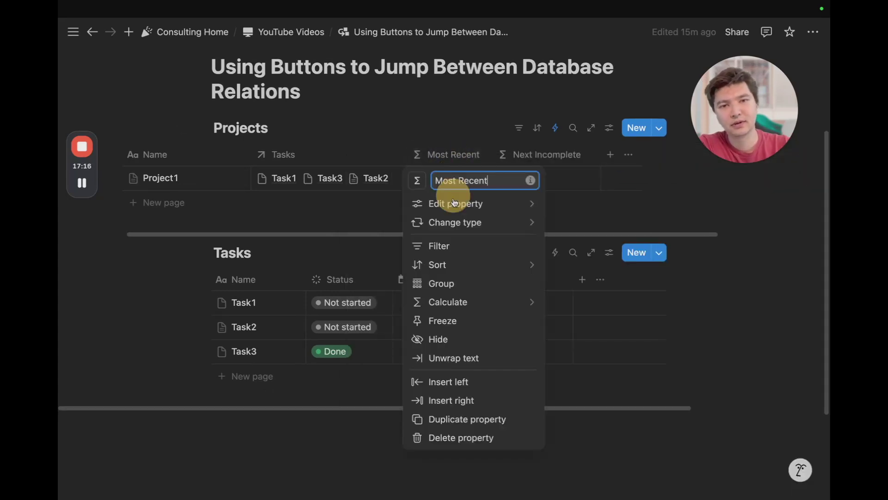
# - Duplicate the Most Recent property and name the copy Next Due
pyautogui.click(453, 419)
pyautogui.click(537, 154)
pyautogui.write('Next D')
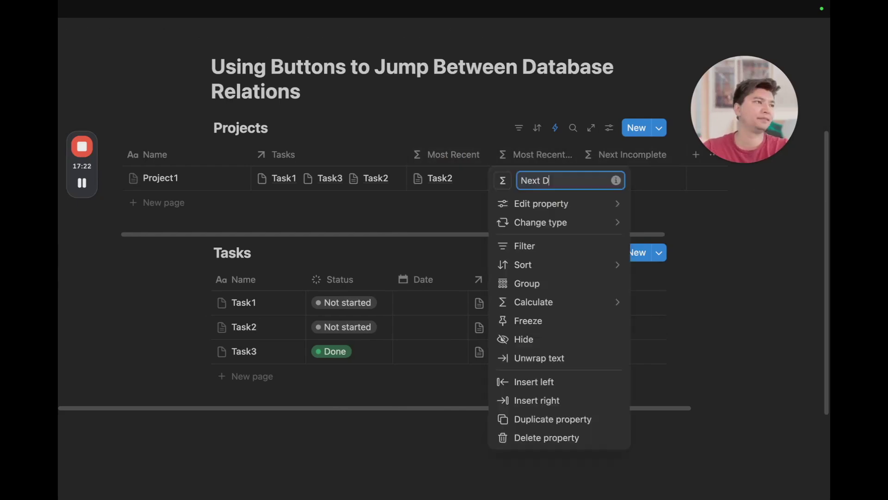
pyautogui.write('ue')
pyautogui.press('Return')
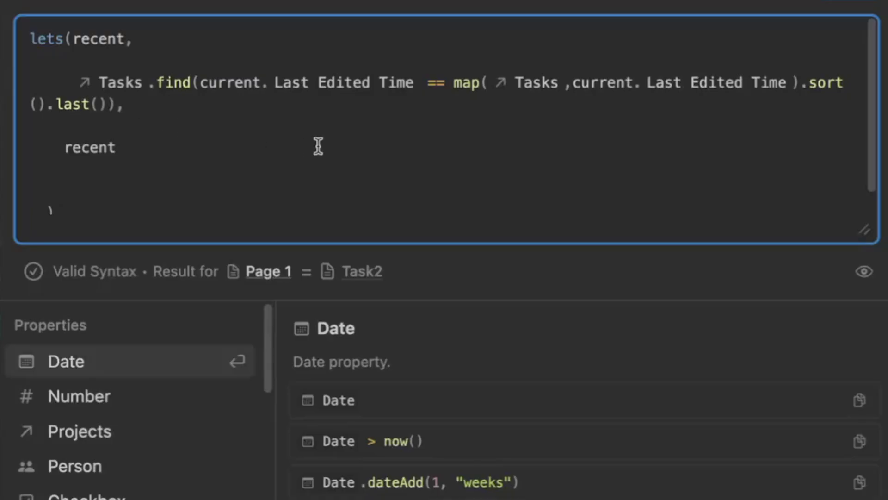
# - Replace Last Edited Time with Date in both the find condition and map expression, then save
pyautogui.click(431, 88)
pyautogui.press('BackSpace')
pyautogui.write('date')
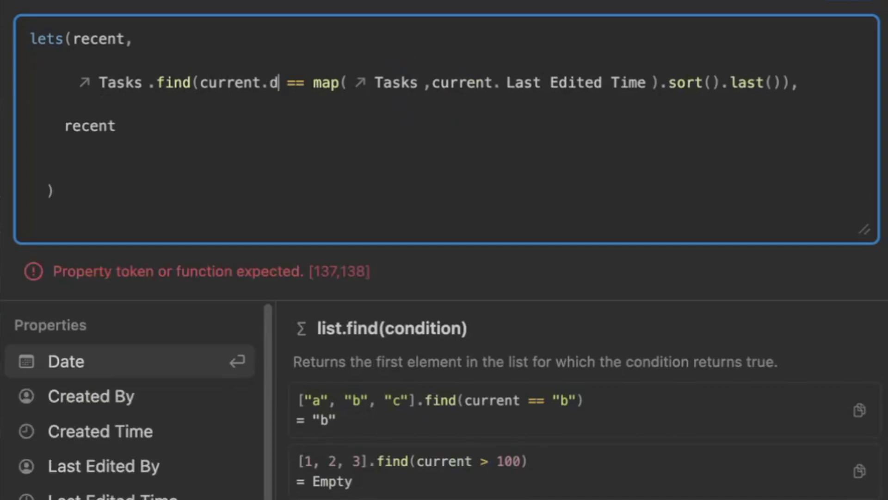
pyautogui.click(187, 366)
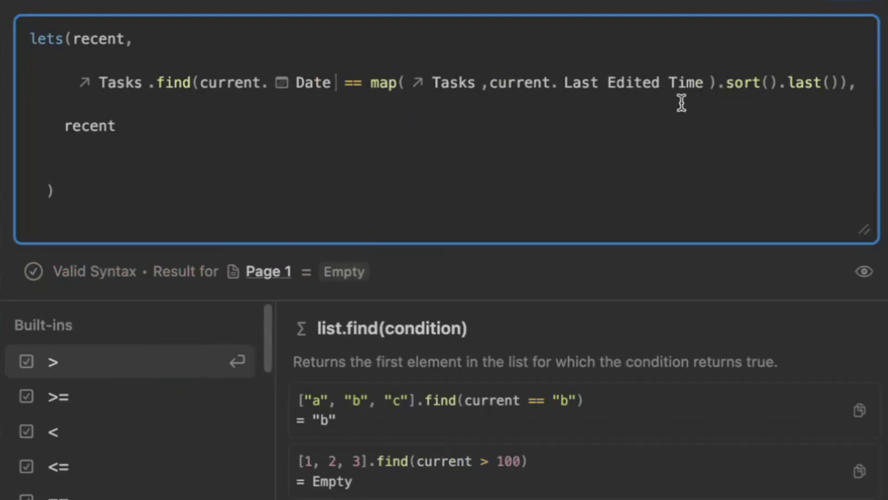
pyautogui.click(710, 83)
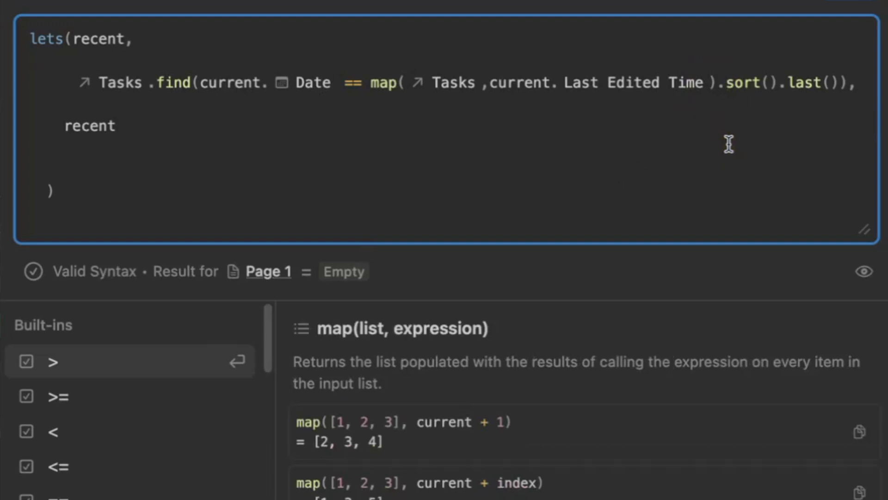
pyautogui.press('BackSpace')
pyautogui.write('date')
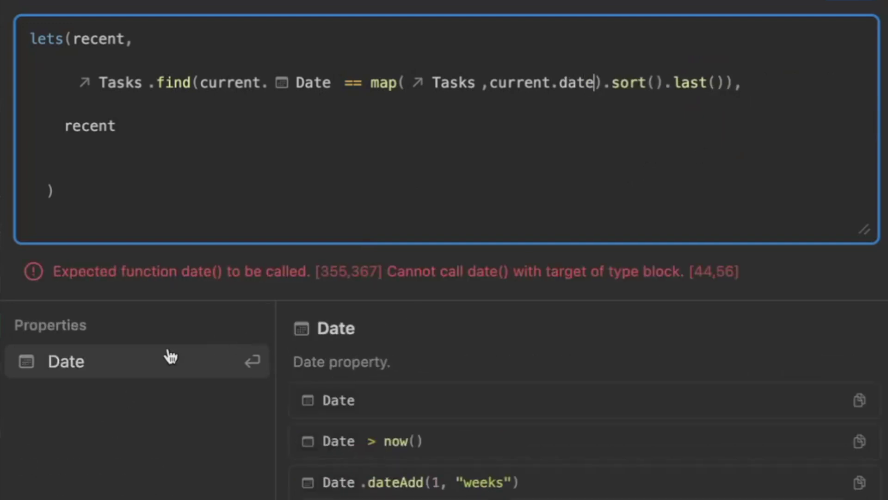
pyautogui.click(170, 356)
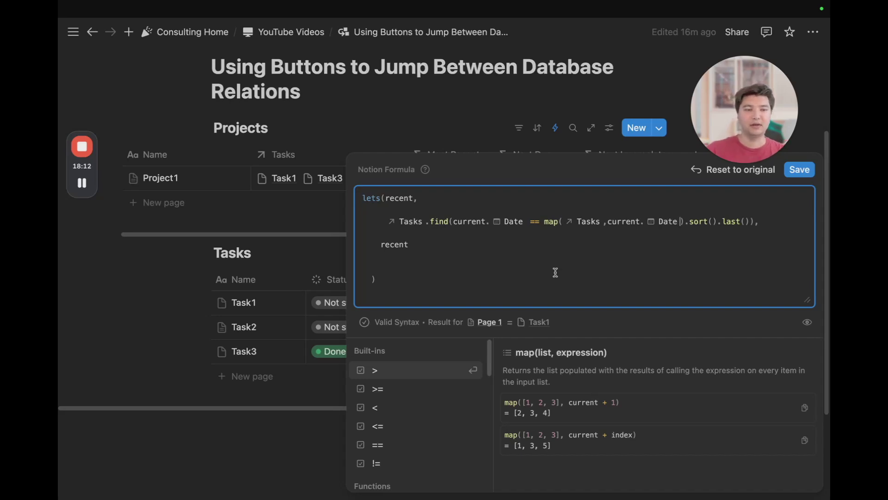
pyautogui.press('Escape')
# - Copy the .filter(current.Status != "Done") expression from the Next Incomplete formula
pyautogui.click(638, 179)
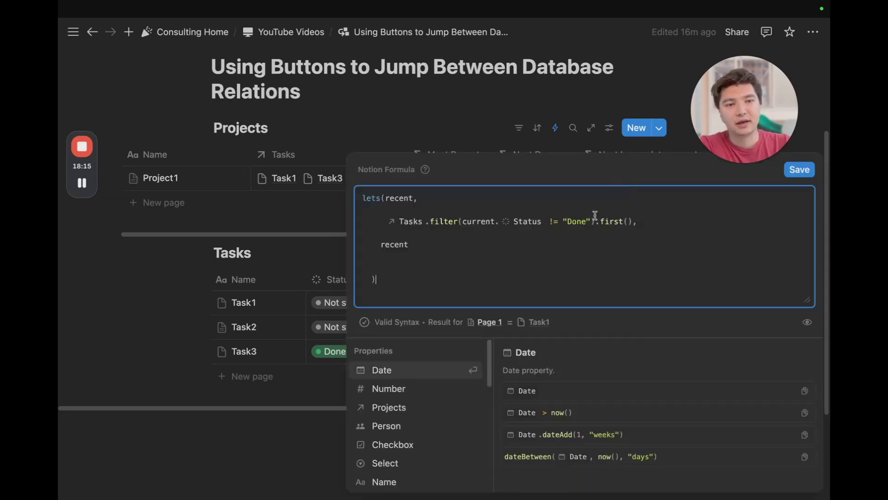
pyautogui.moveTo(426, 222); pyautogui.dragTo(455, 224)
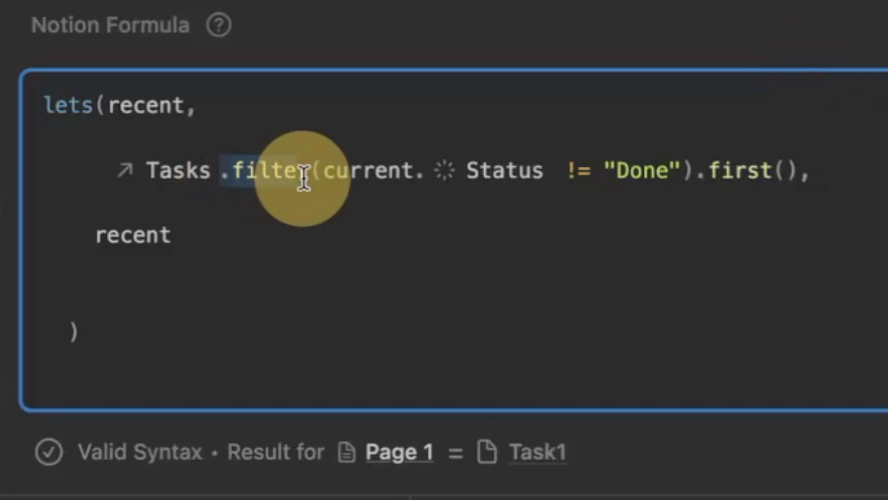
pyautogui.moveTo(304, 178); pyautogui.dragTo(693, 167)
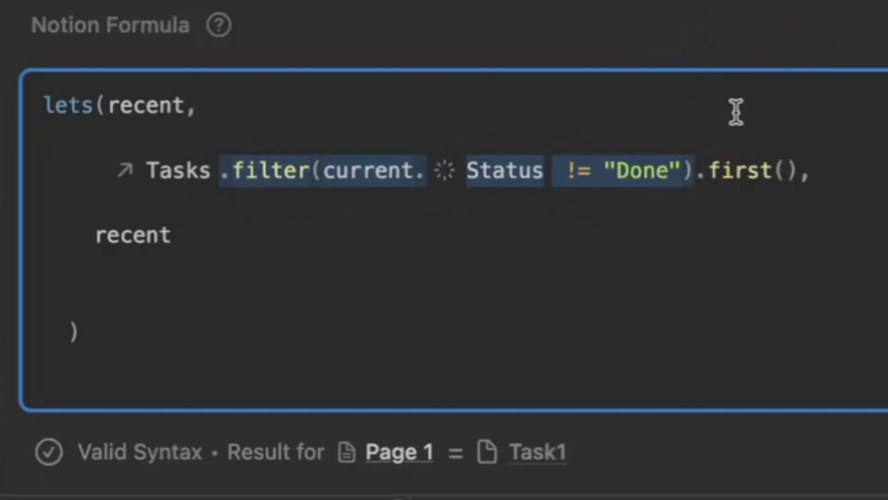
pyautogui.press('Escape')
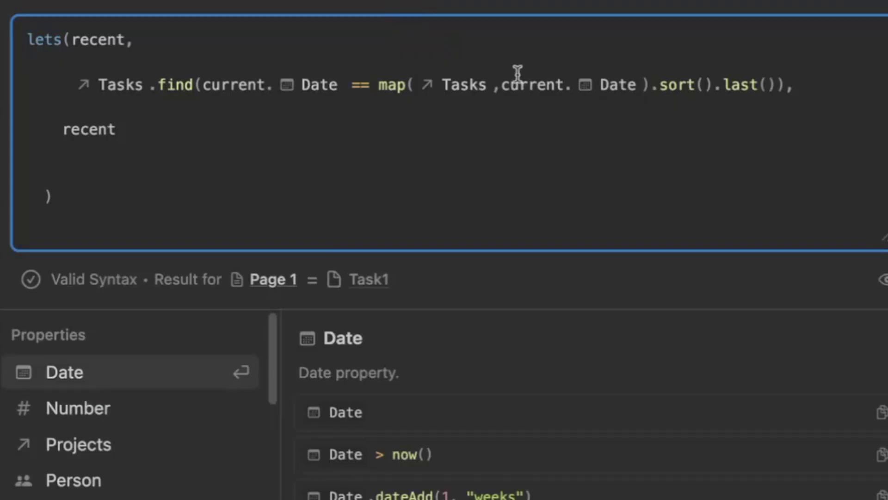
# - Paste the not-Done Status filter after Tasks in map() and re-insert a valid Status reference
pyautogui.click(601, 222)
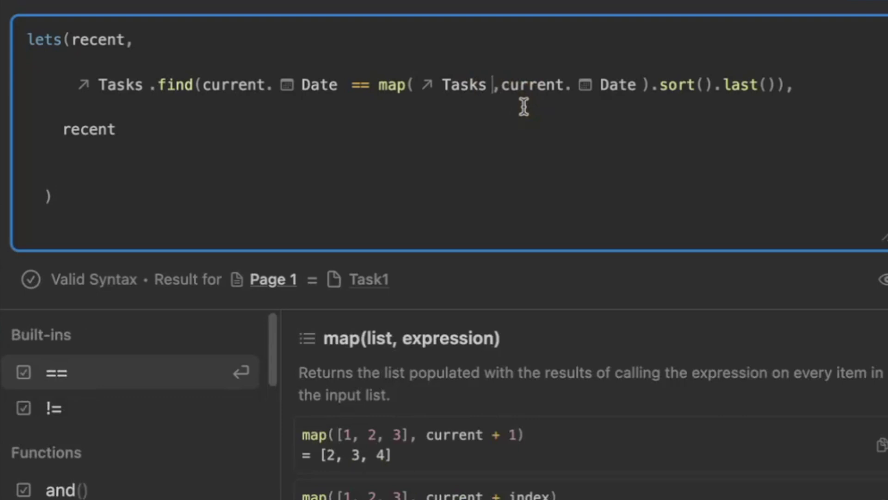
pyautogui.write('.filter(current.Status != "Done")')
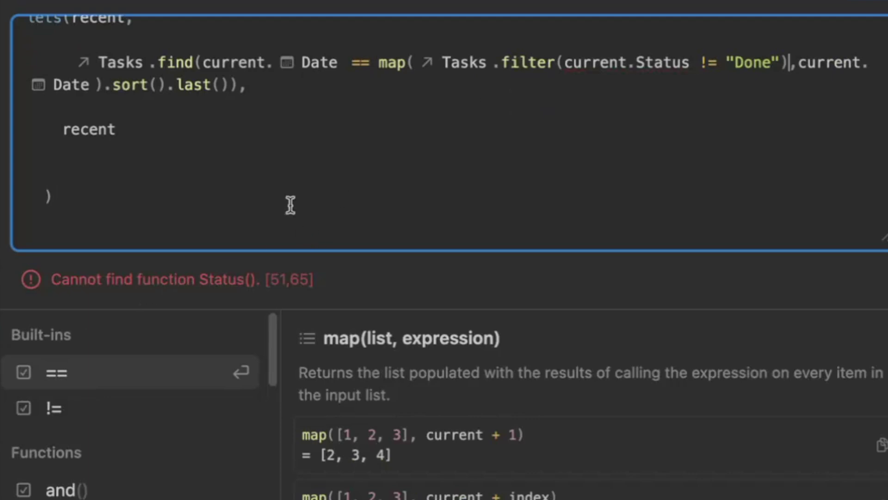
pyautogui.click(664, 58)
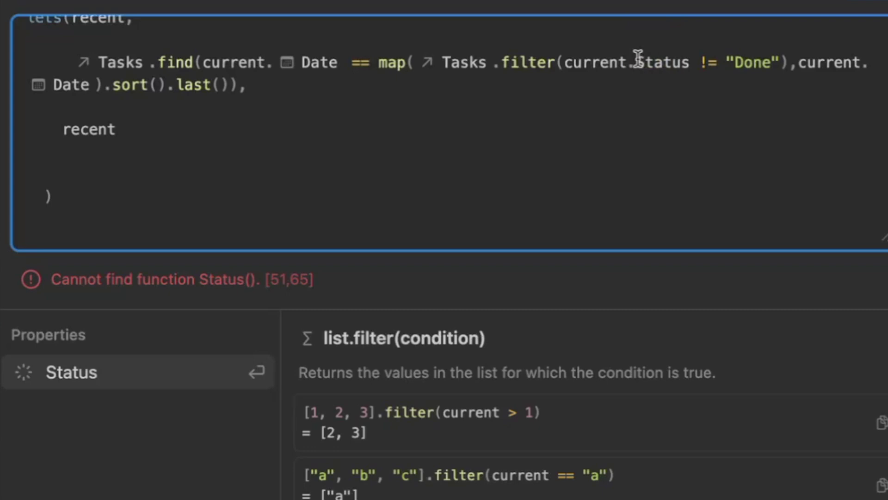
pyautogui.doubleClick(693, 71)
pyautogui.press('BackSpace')
pyautogui.write('st')
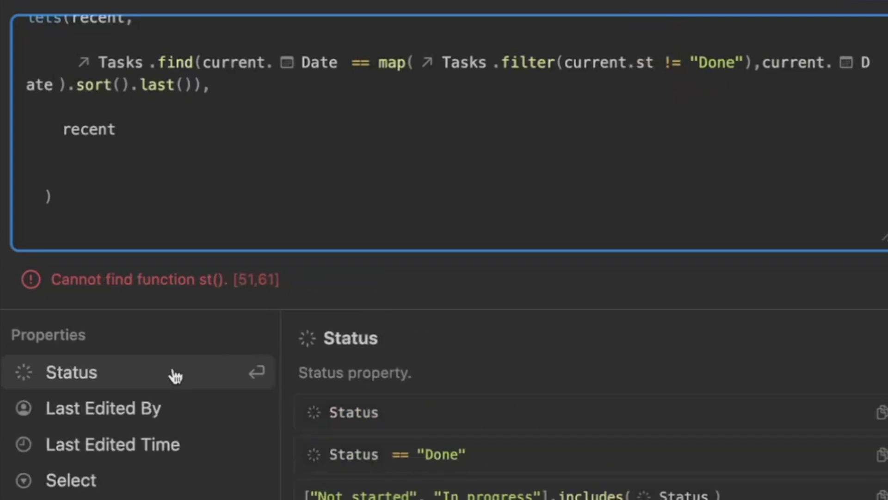
pyautogui.click(175, 373)
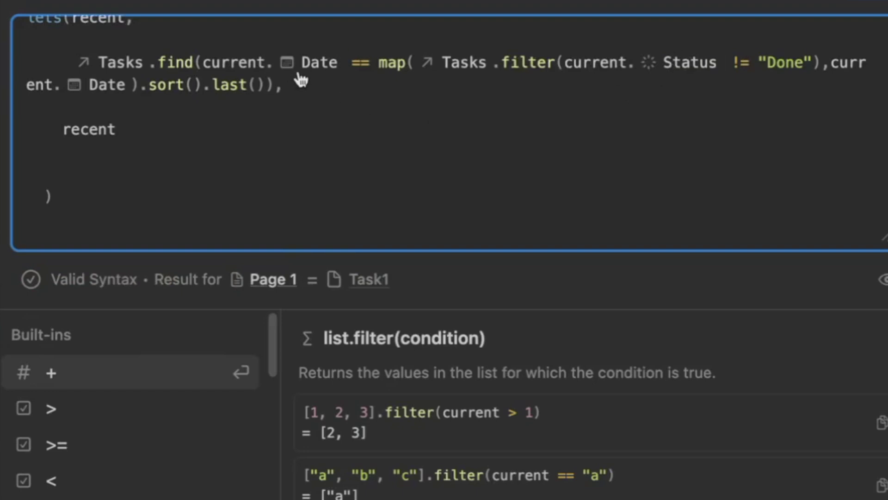
# - Change .last() to .first() after the sort to take the earliest-dated task
pyautogui.scroll(1, 301, 80)
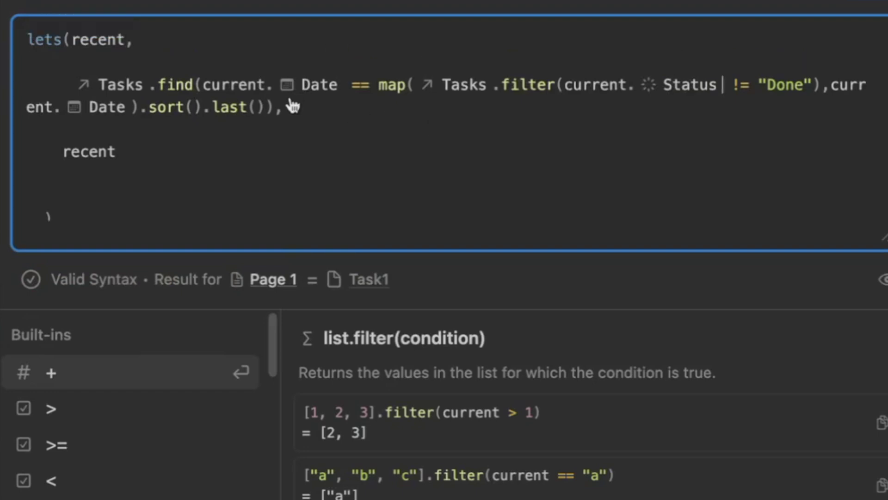
pyautogui.click(250, 103)
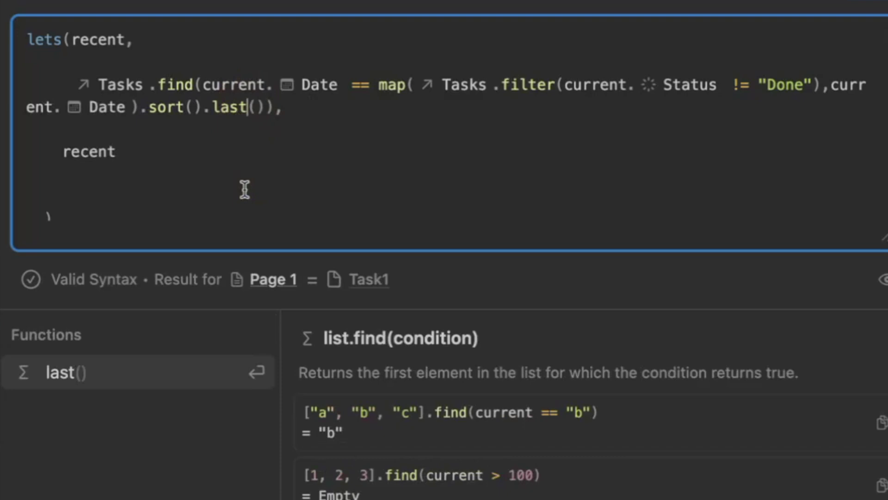
pyautogui.press('BackSpace')
pyautogui.press('BackSpace')
pyautogui.press('BackSpace')
pyautogui.press('BackSpace')
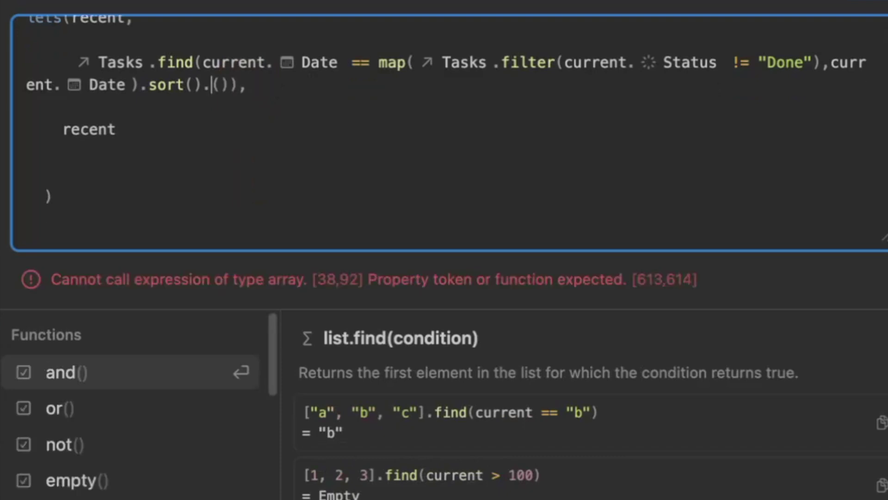
pyautogui.write('first')
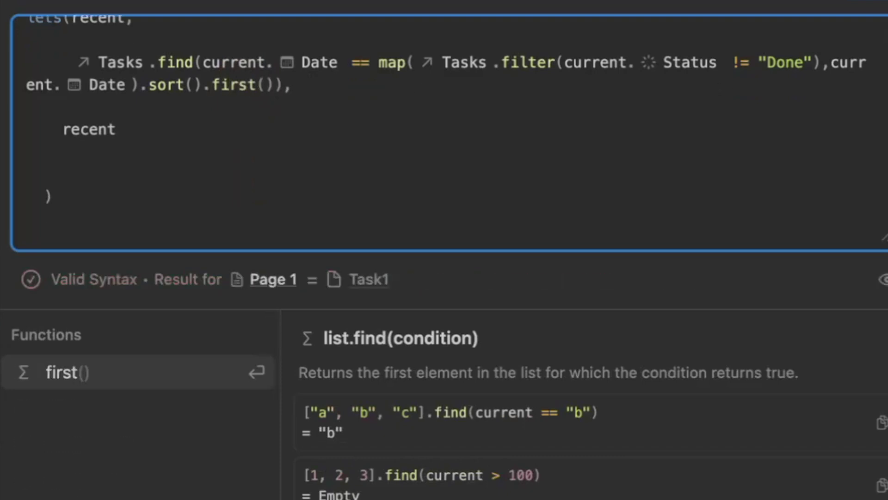
pyautogui.scroll(1, 309, 164)
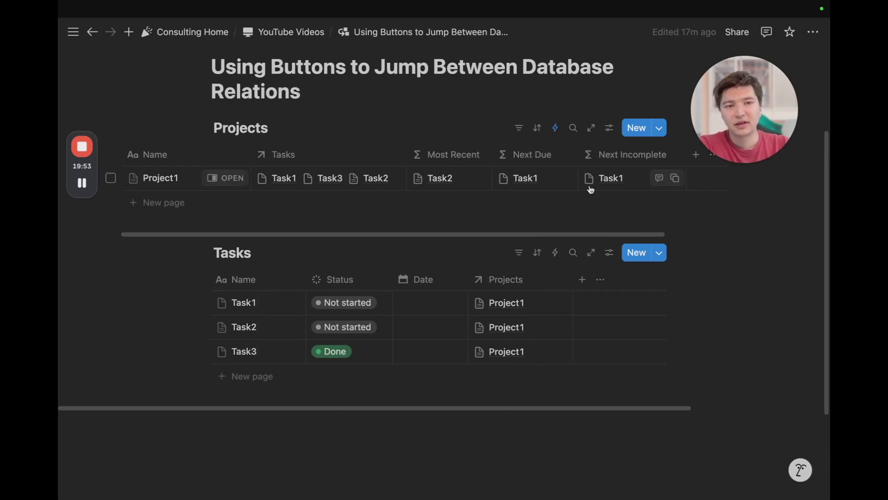
# - Date Task1 July 10, 2025, then change it to July 26, 2025
pyautogui.click(432, 302)
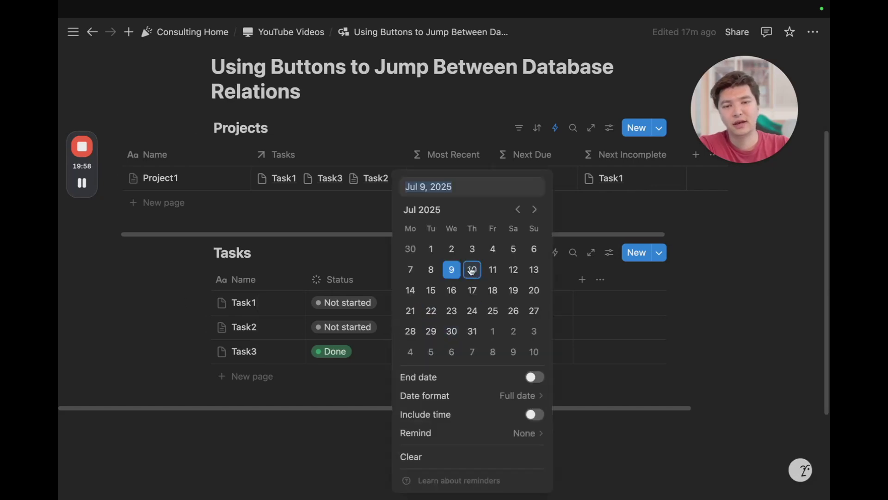
pyautogui.click(472, 270)
pyautogui.press('Return')
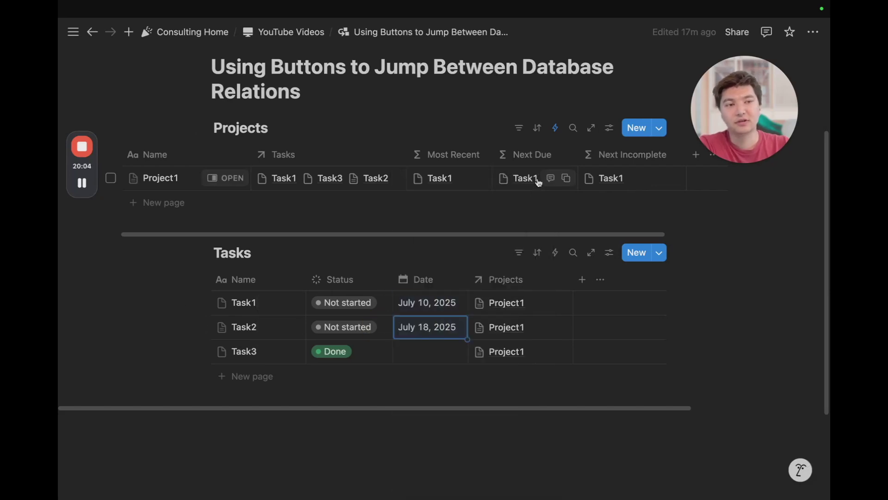
pyautogui.click(425, 302)
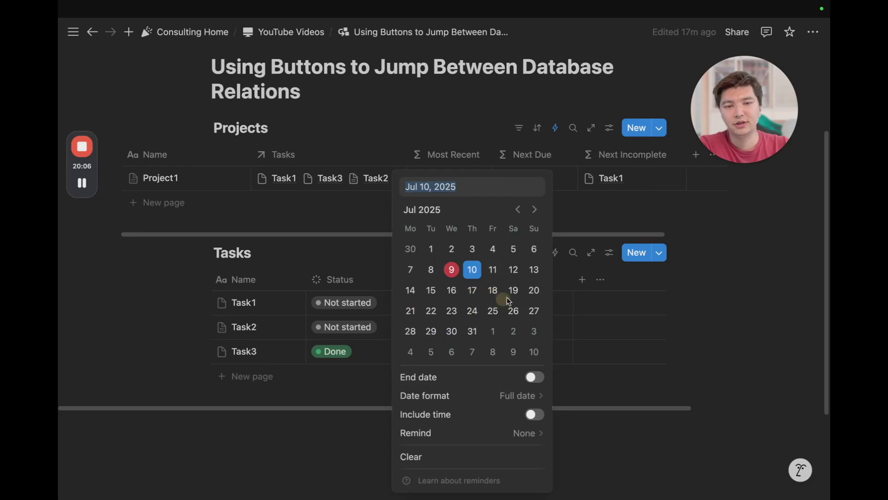
pyautogui.click(514, 311)
pyautogui.press('Return')
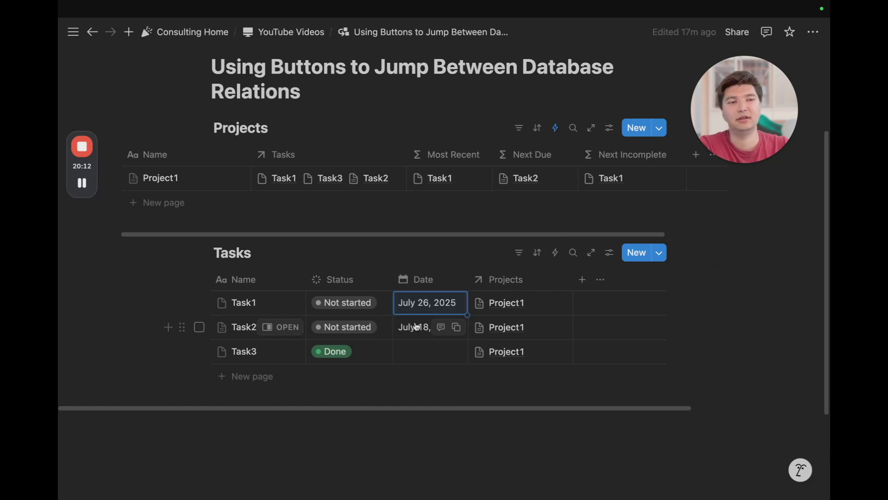
# - Set Task1's date back to July 10, 2025, and open the Project1 page
pyautogui.click(422, 306)
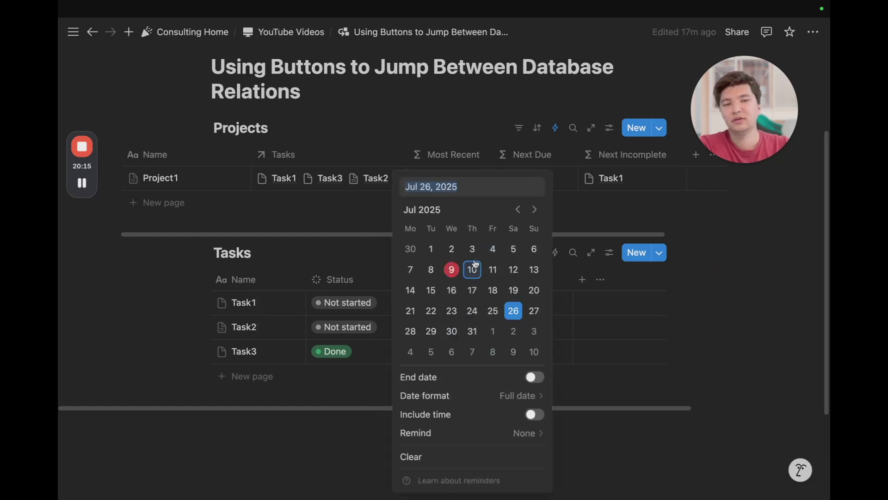
pyautogui.click(472, 271)
pyautogui.click(557, 187)
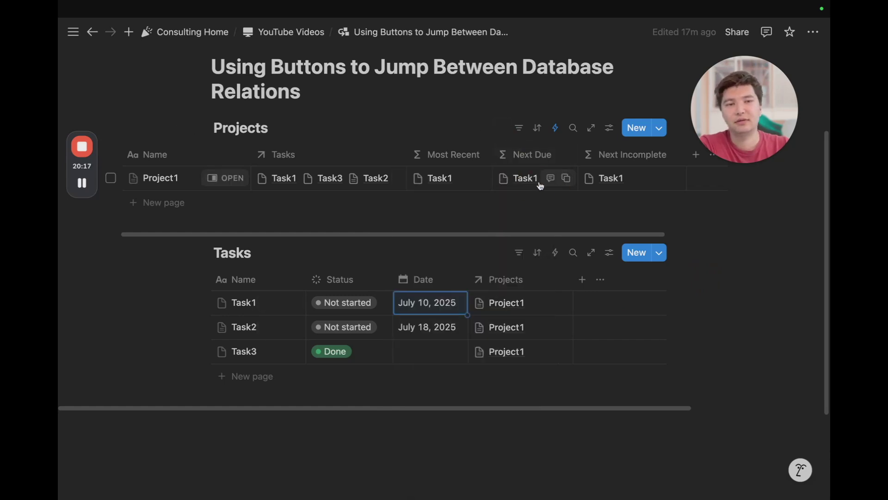
pyautogui.click(234, 179)
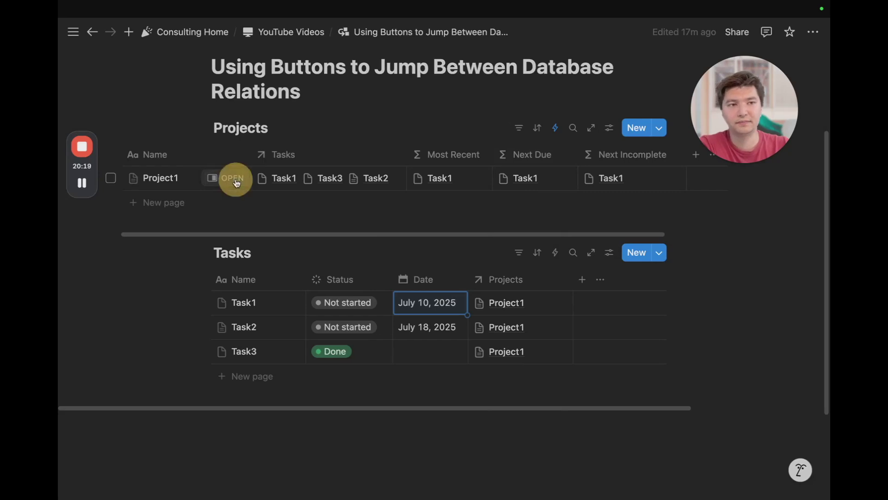
# - Edit the Projects template and duplicate its button block to make a Next Due button
pyautogui.click(659, 128)
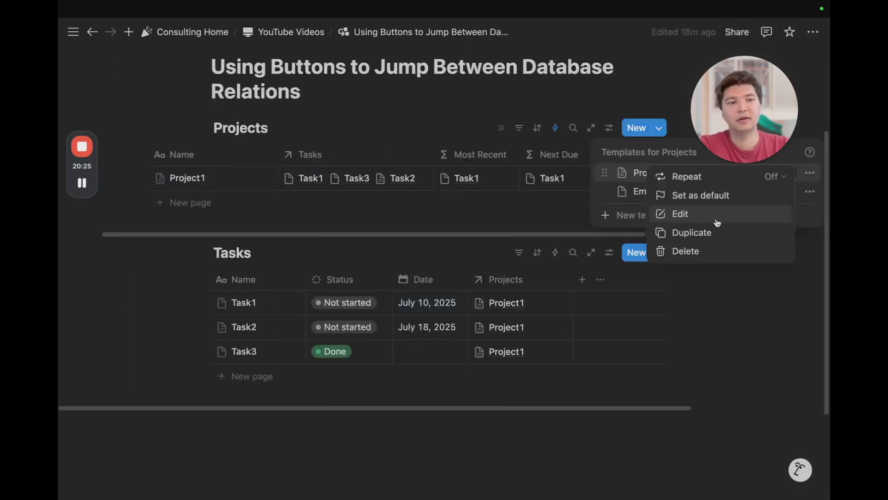
pyautogui.click(708, 214)
pyautogui.scroll(-5, 311, 241)
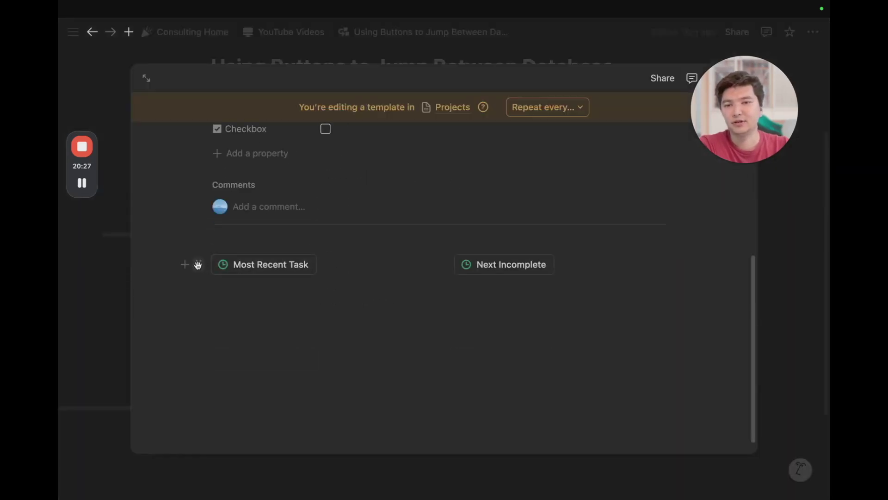
pyautogui.click(198, 264)
pyautogui.click(227, 262)
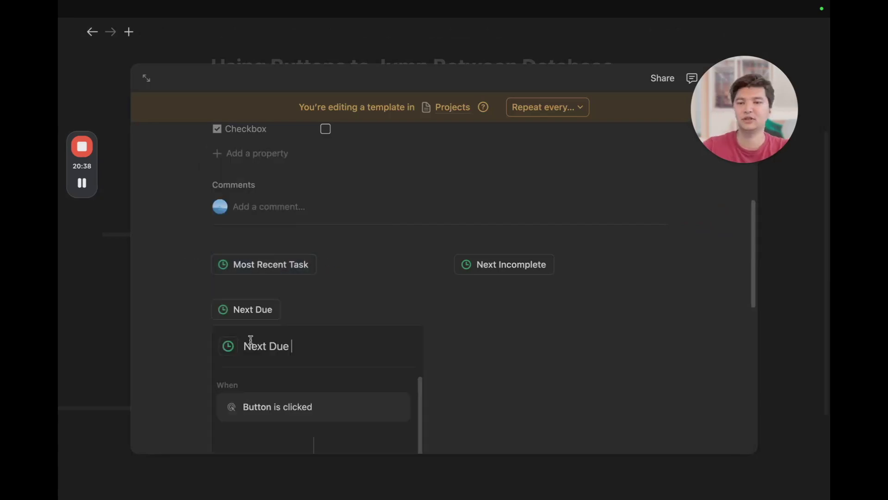
# - Change the new button's variable from Most Recent to This page.Next Due, and save
pyautogui.scroll(-3, 288, 289)
pyautogui.scroll(-2, 288, 288)
pyautogui.click(367, 429)
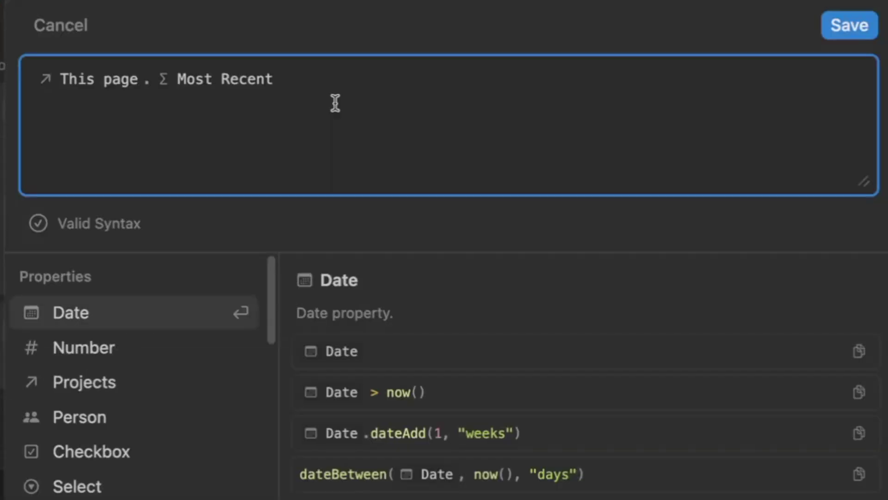
pyautogui.press('BackSpace')
pyautogui.scroll(-3, 199, 452)
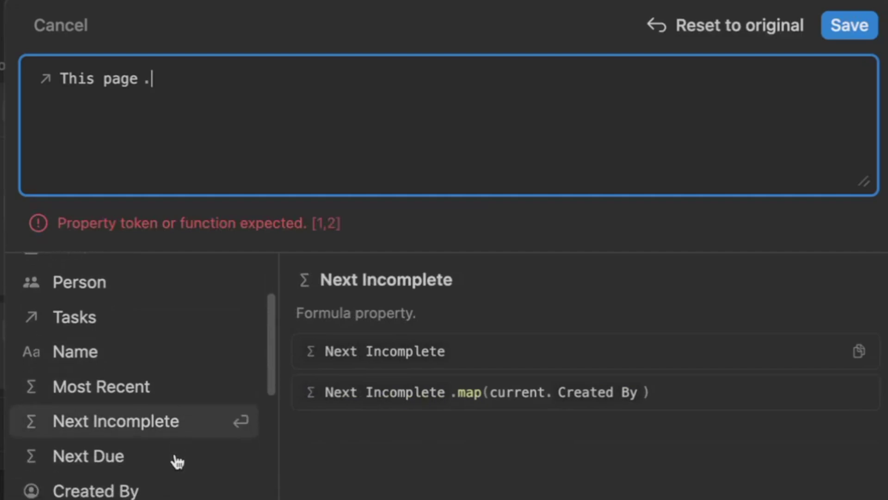
pyautogui.click(165, 449)
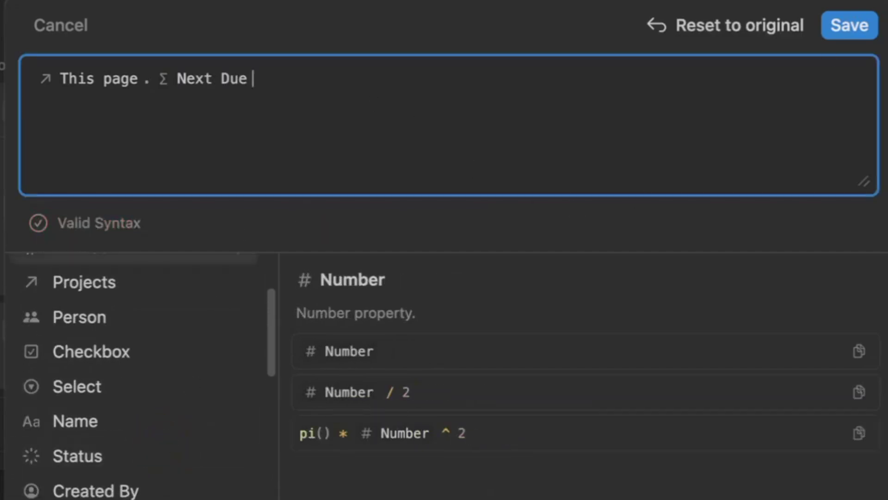
pyautogui.click(837, 30)
pyautogui.scroll(-5, 397, 348)
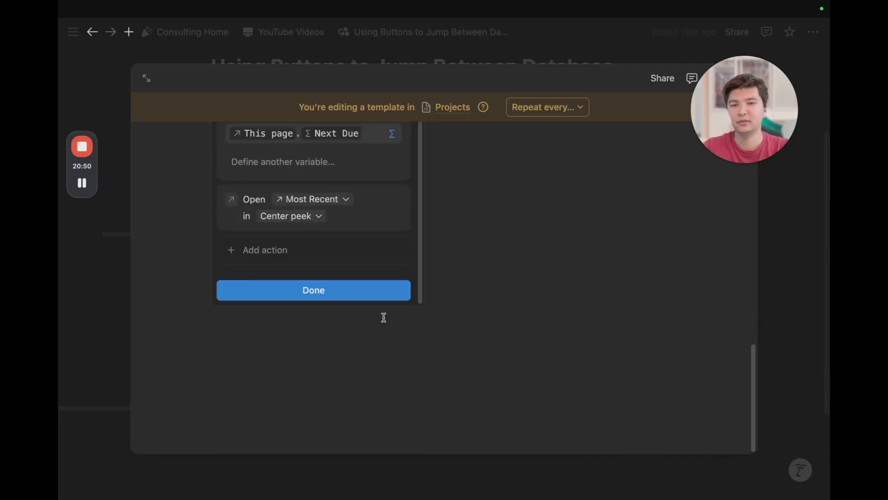
pyautogui.click(375, 293)
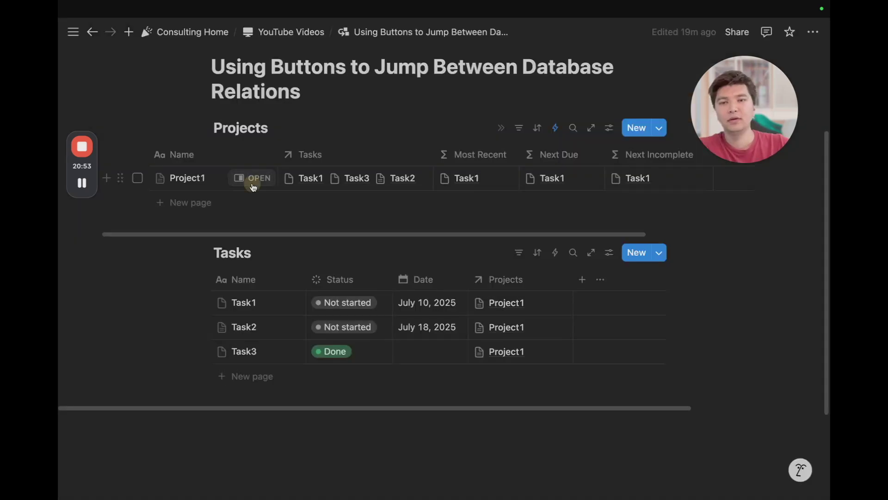
pyautogui.click(249, 175)
# - Delete Project1's outdated button blocks and apply the Project Template
pyautogui.scroll(-4, 602, 299)
pyautogui.moveTo(631, 359); pyautogui.dragTo(626, 383)
pyautogui.press('BackSpace')
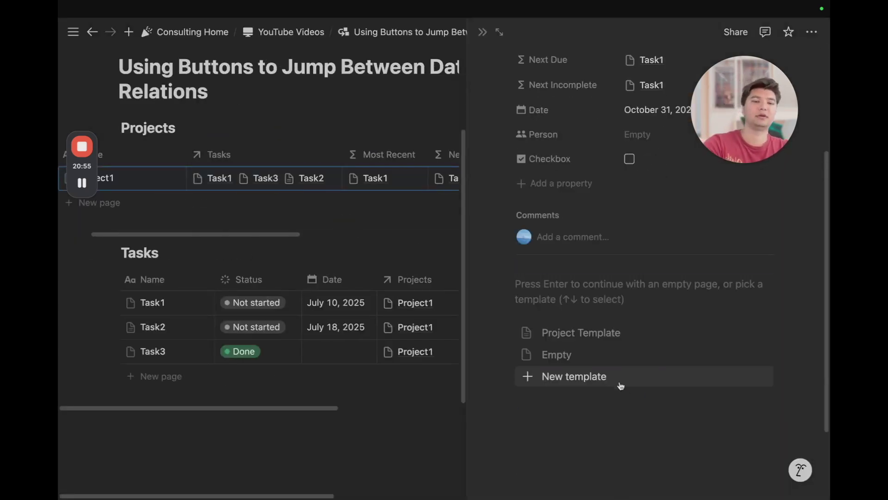
pyautogui.click(570, 333)
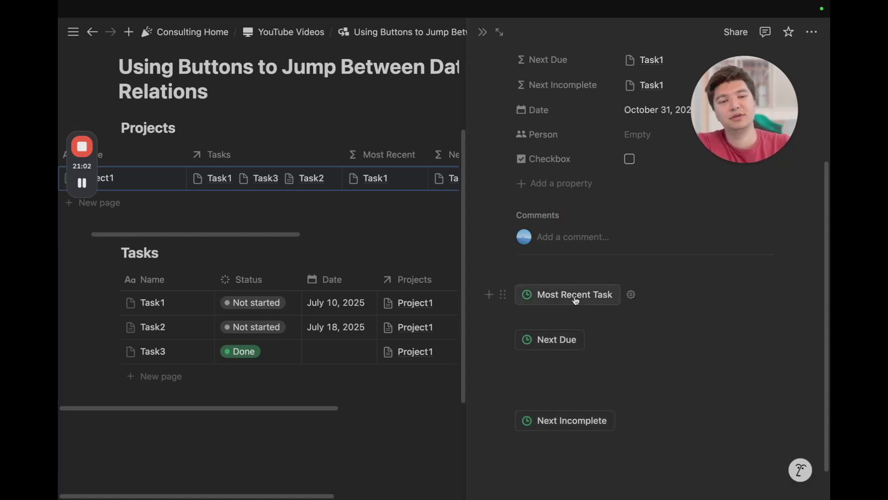
# - Confirm Next Incomplete opens Task1, then reopen the Next Incomplete formula
pyautogui.click(582, 423)
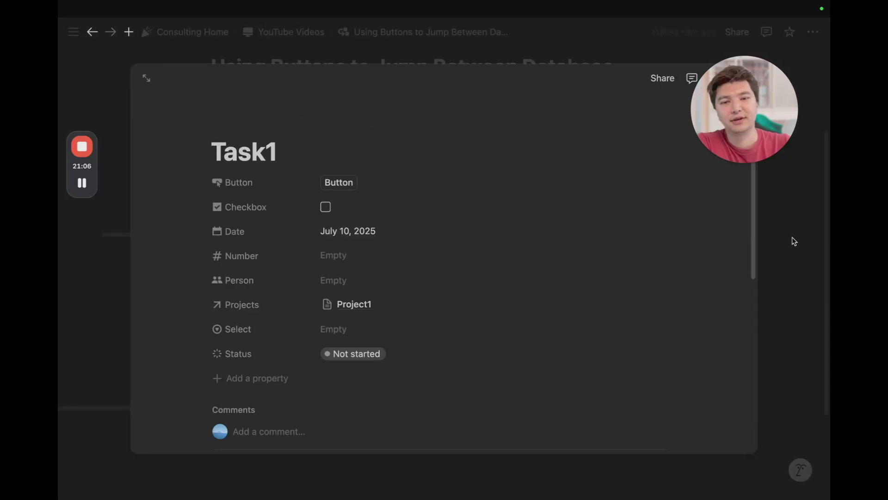
pyautogui.click(759, 246)
pyautogui.scroll(3, 615, 278)
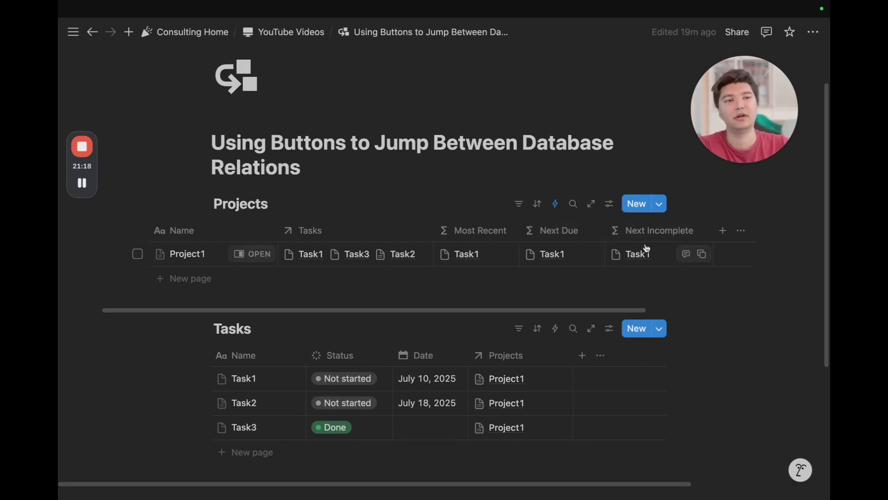
pyautogui.click(659, 253)
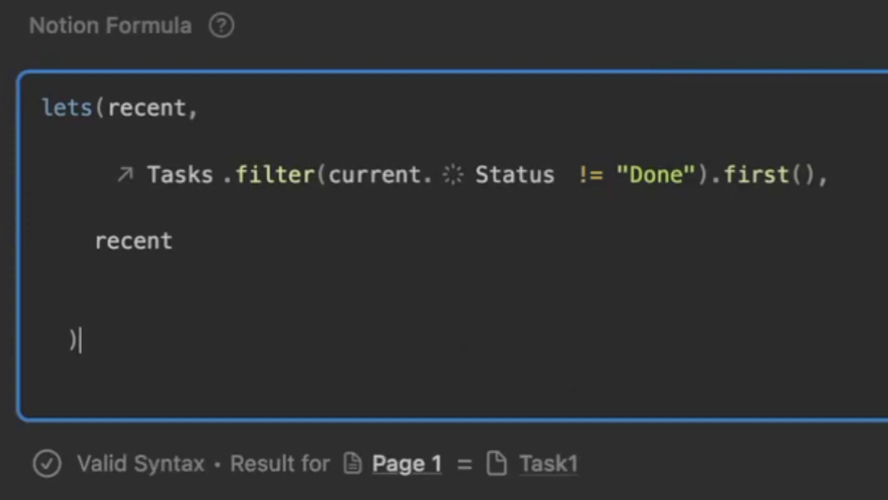
pyautogui.click(268, 248)
pyautogui.write('+ "here')
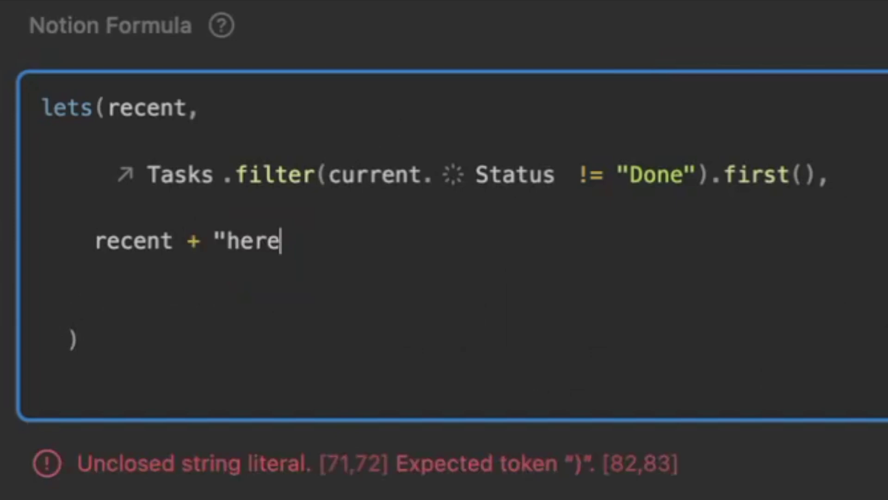
pyautogui.write('"')
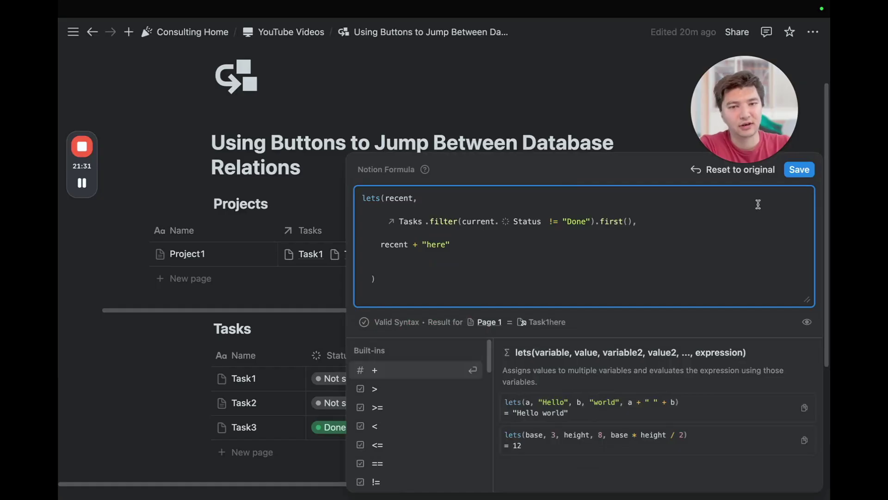
pyautogui.click(799, 169)
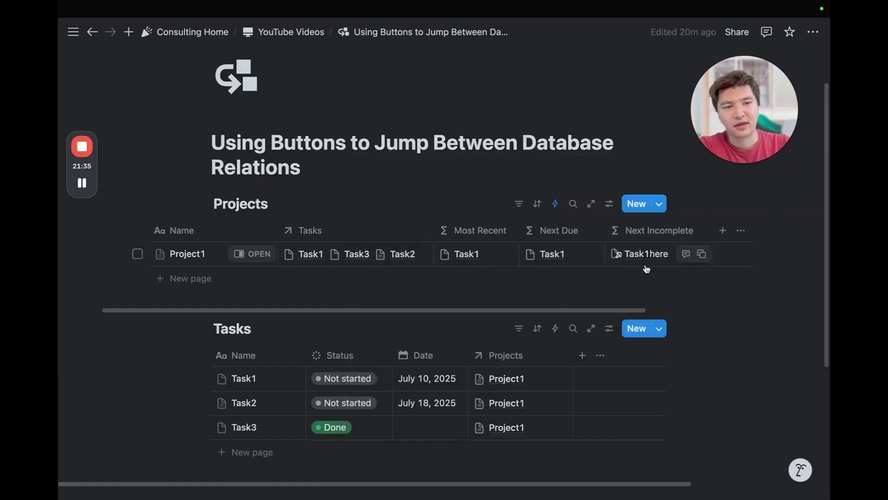
pyautogui.click(247, 254)
pyautogui.scroll(-5, 648, 366)
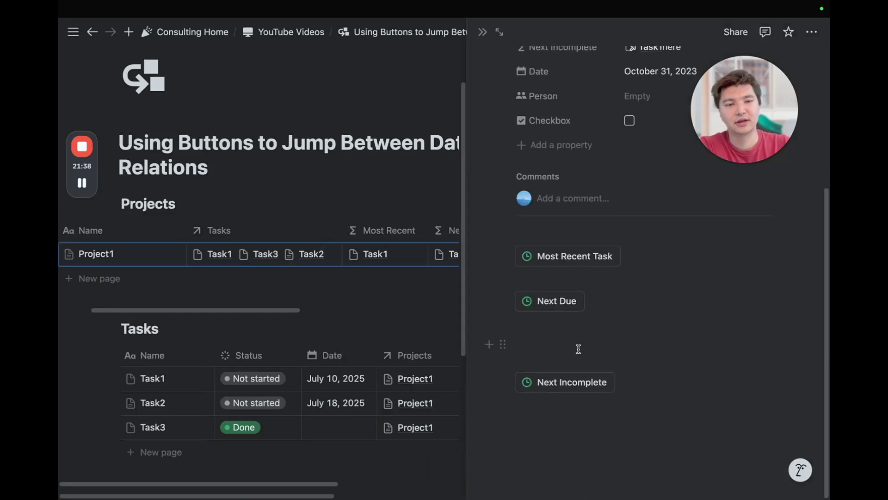
pyautogui.click(573, 383)
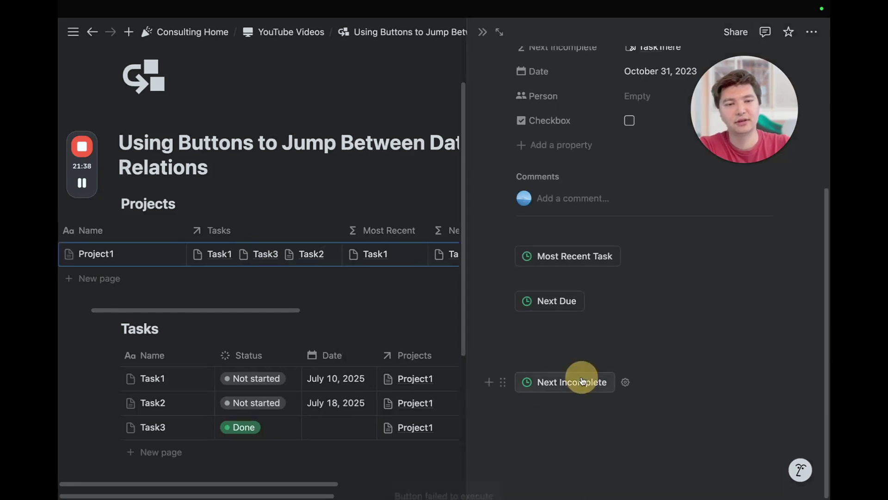
pyautogui.click(482, 32)
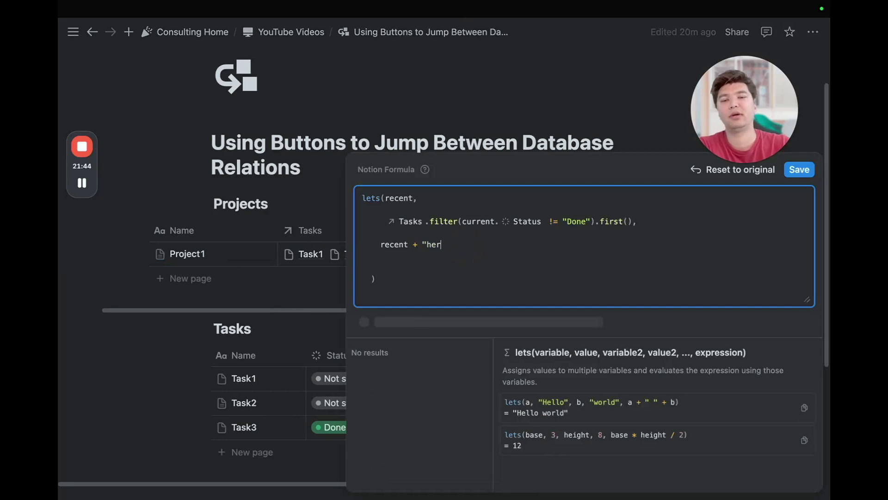
pyautogui.press('BackSpace')
pyautogui.press('BackSpace')
pyautogui.press('BackSpace')
pyautogui.press('BackSpace')
pyautogui.press('BackSpace')
pyautogui.press('BackSpace')
pyautogui.press('BackSpace')
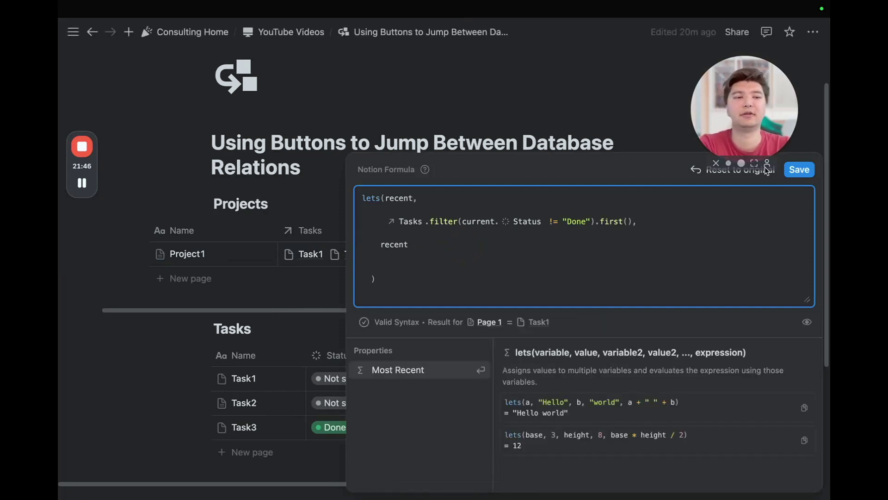
pyautogui.click(800, 170)
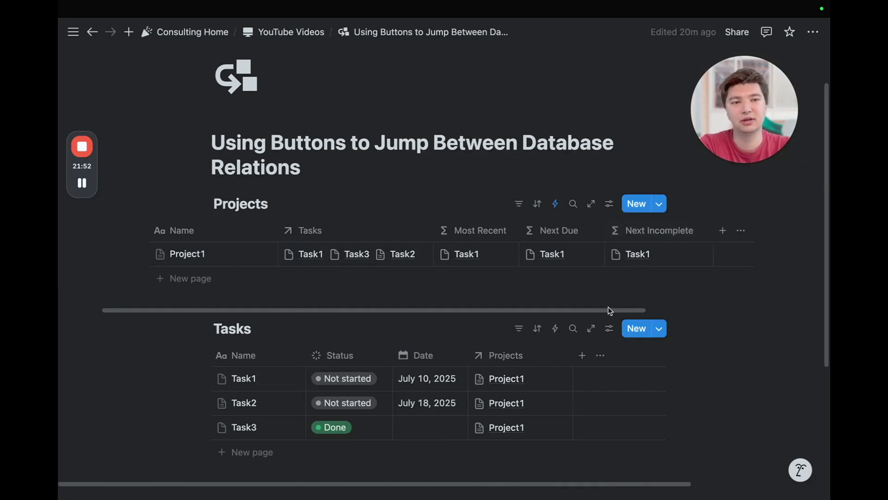
pyautogui.click(666, 257)
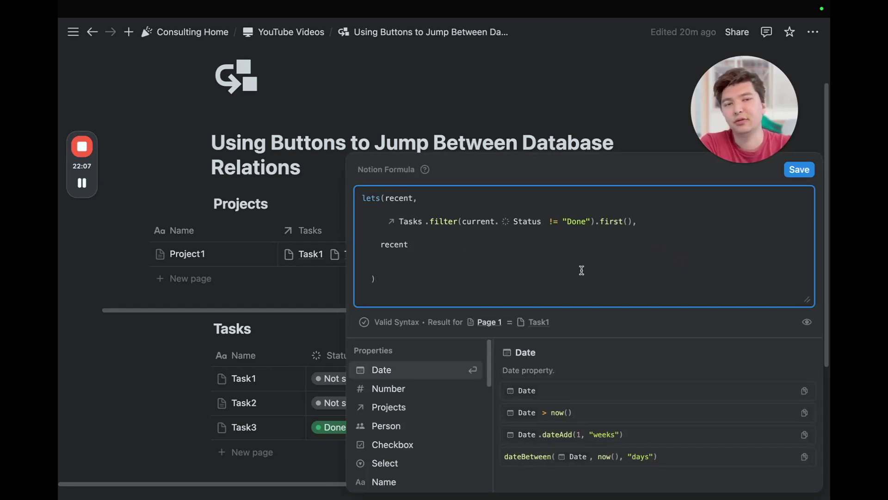
pyautogui.click(799, 170)
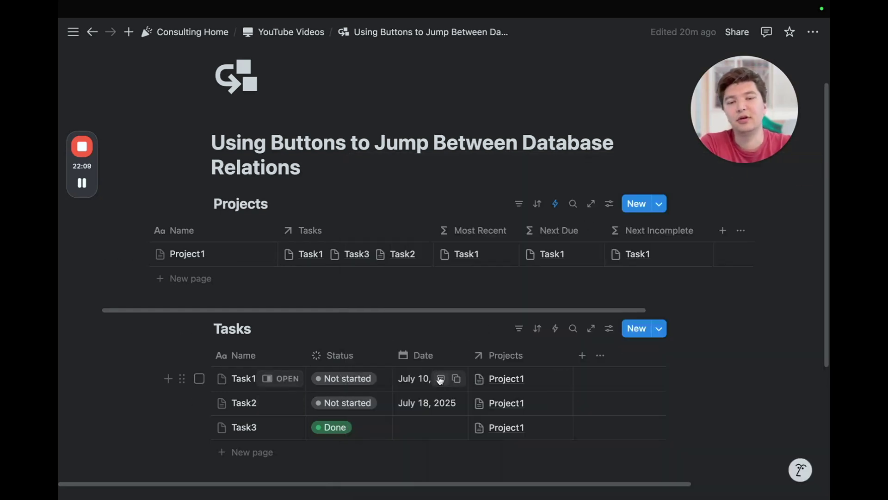
pyautogui.click(276, 377)
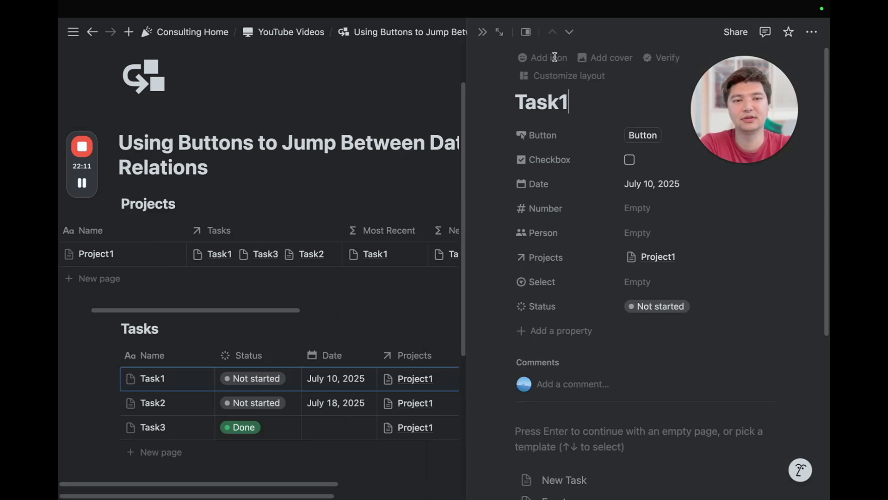
pyautogui.click(483, 32)
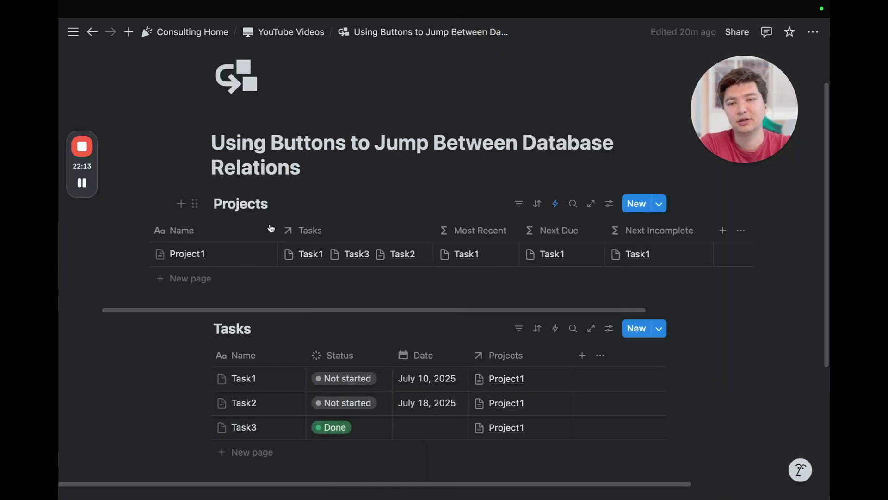